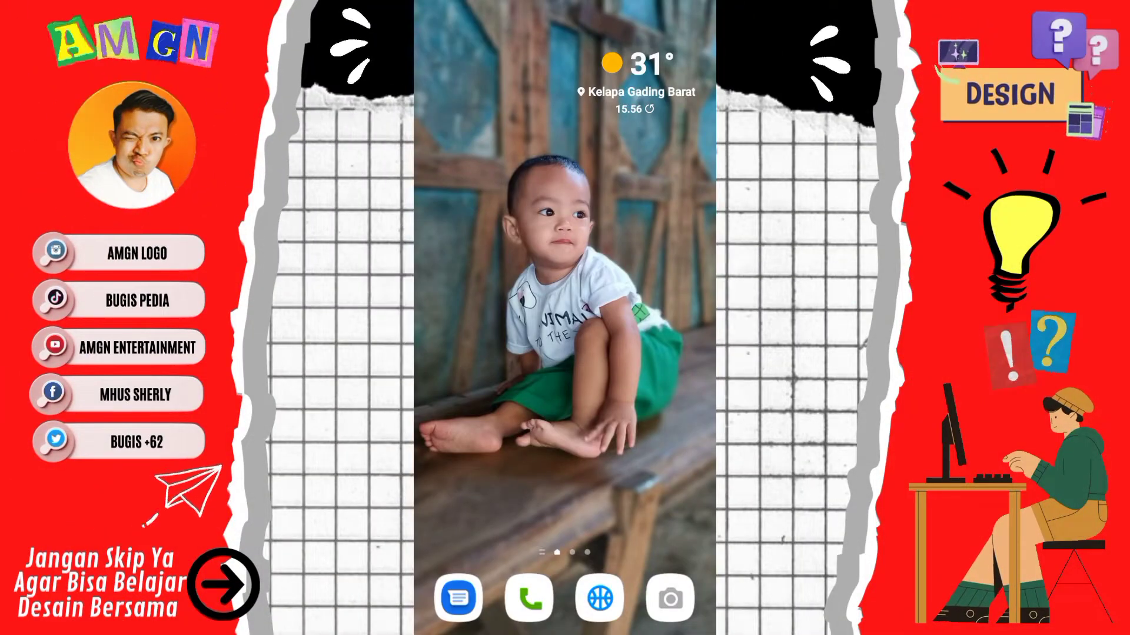
# Swipe up on the Android home screen to open the app drawer.
pyautogui.scroll(-3, 565, 317)
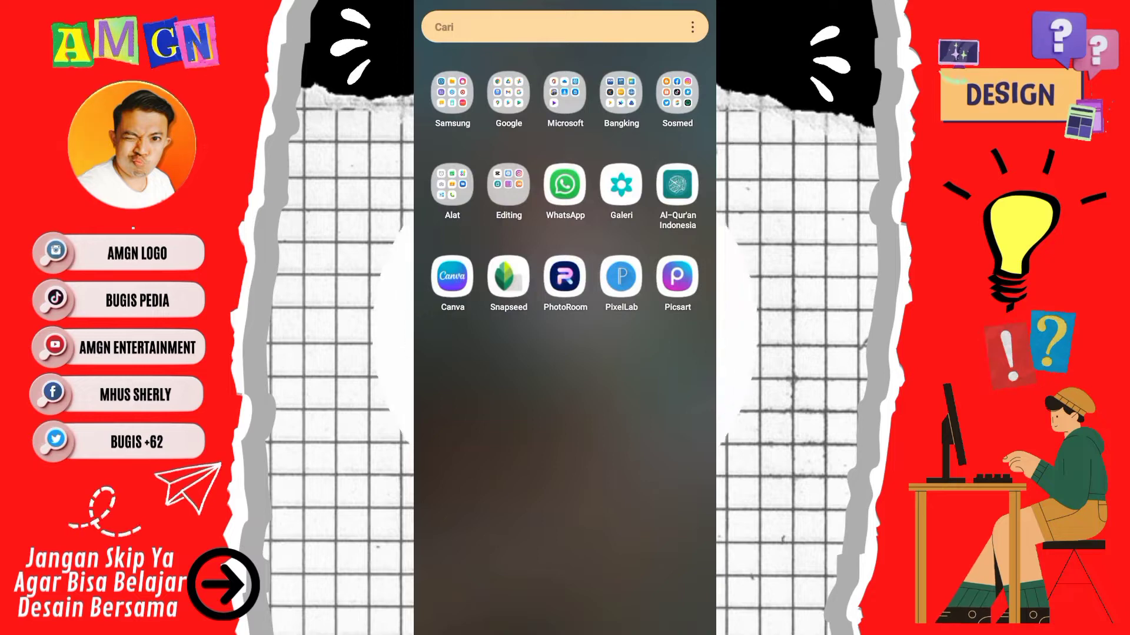
# Launch Canva and create a custom 1000 × 1600 pixel design.
pyautogui.click(453, 276)
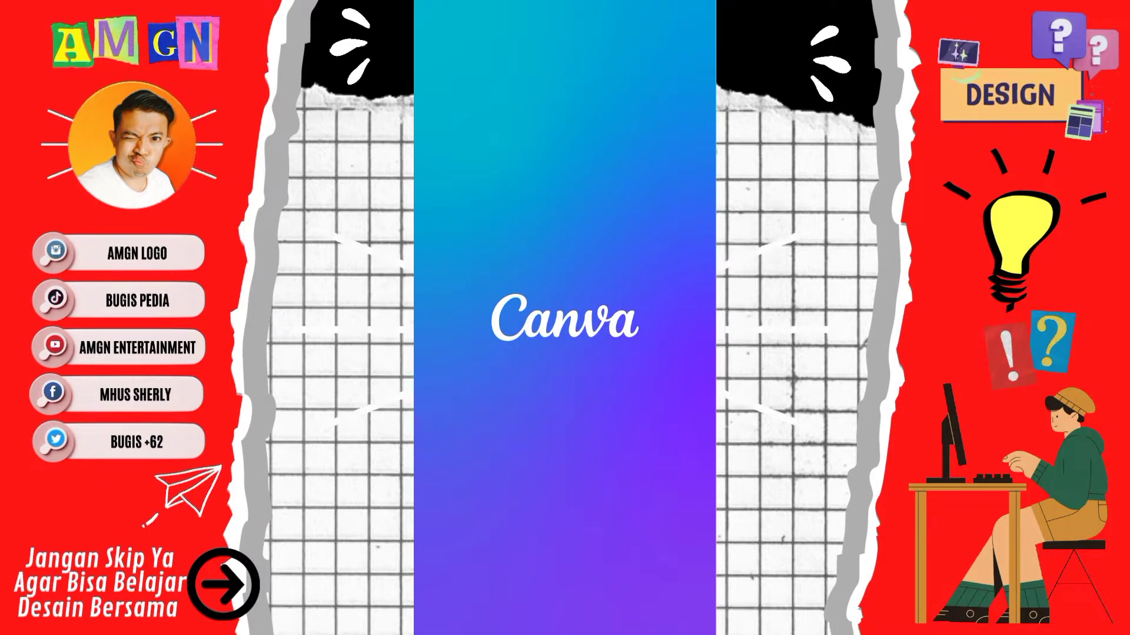
pyautogui.click(683, 570)
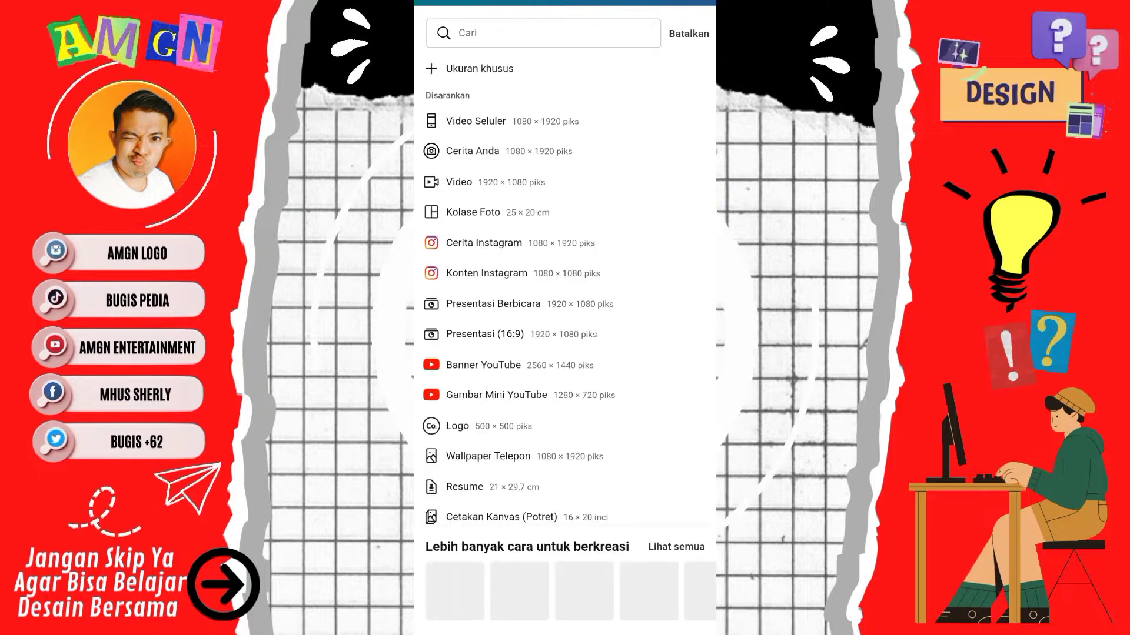
pyautogui.click(480, 69)
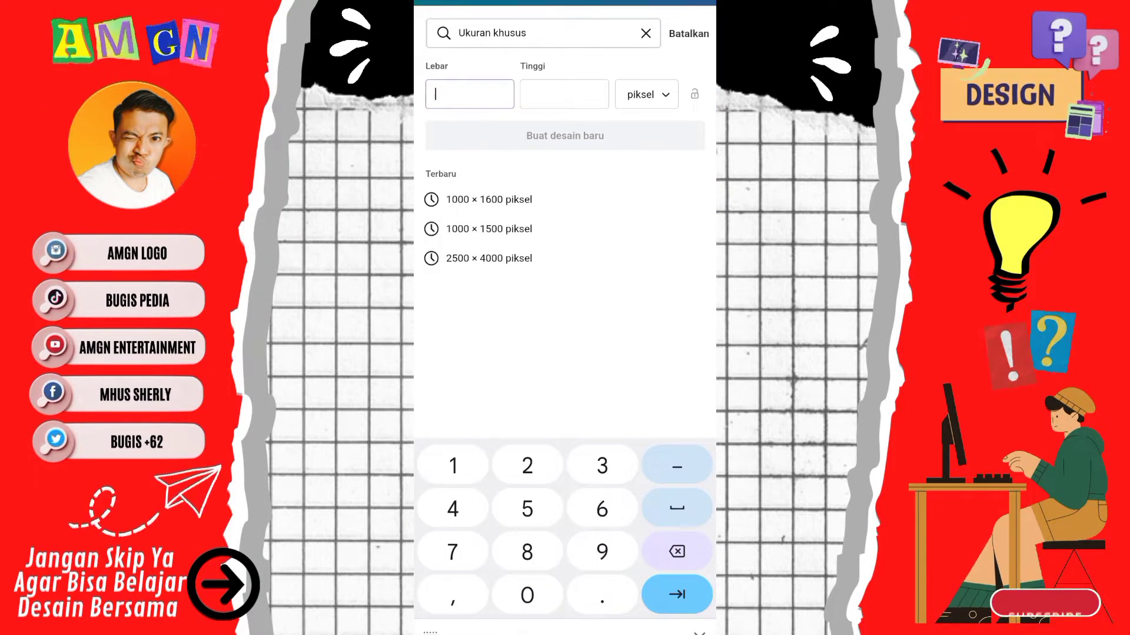
pyautogui.write('1000')
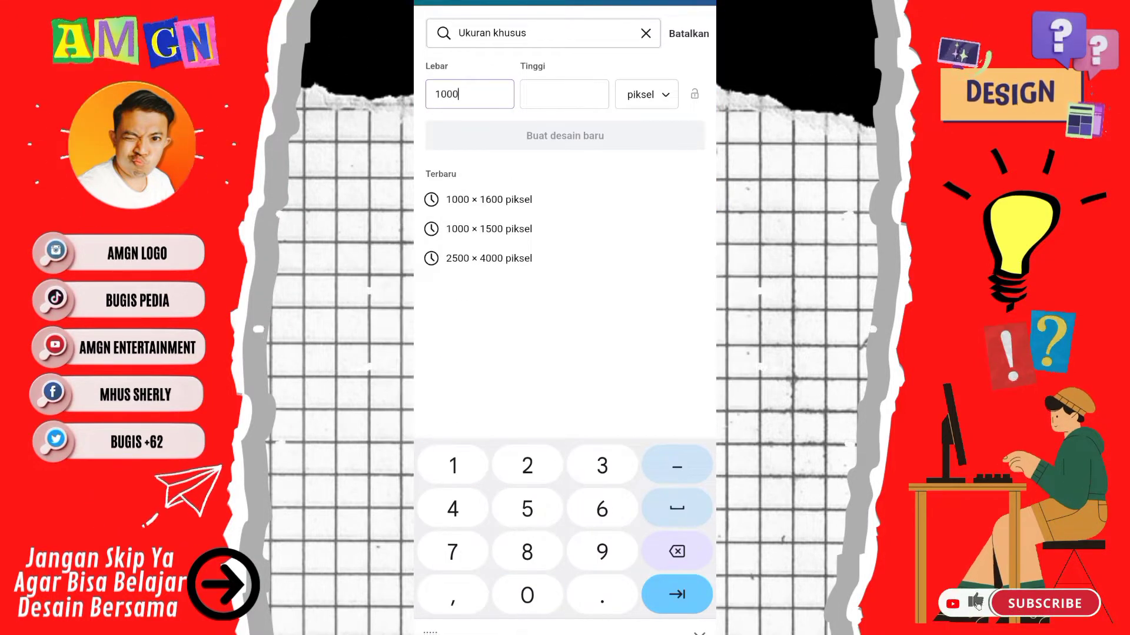
pyautogui.press('Tab')
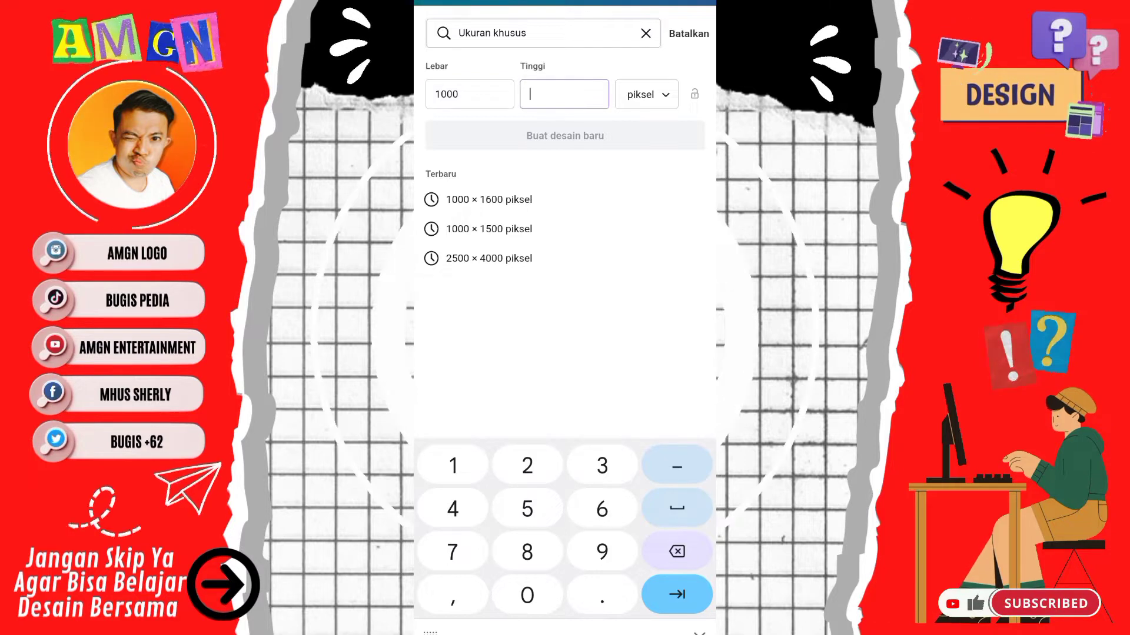
pyautogui.write('1600')
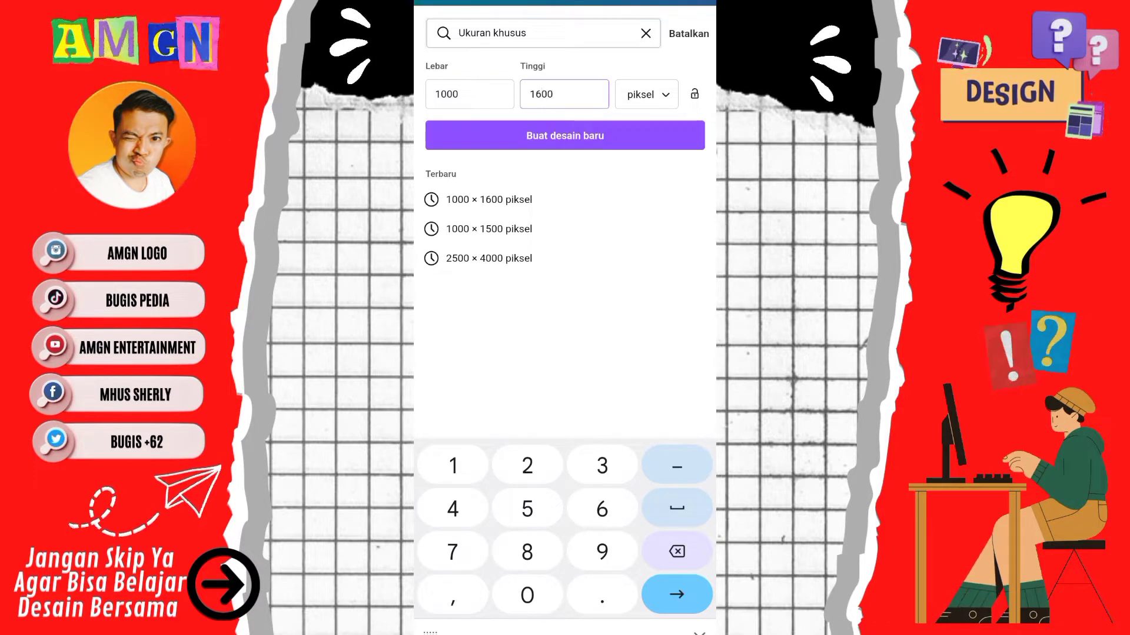
pyautogui.click(647, 94)
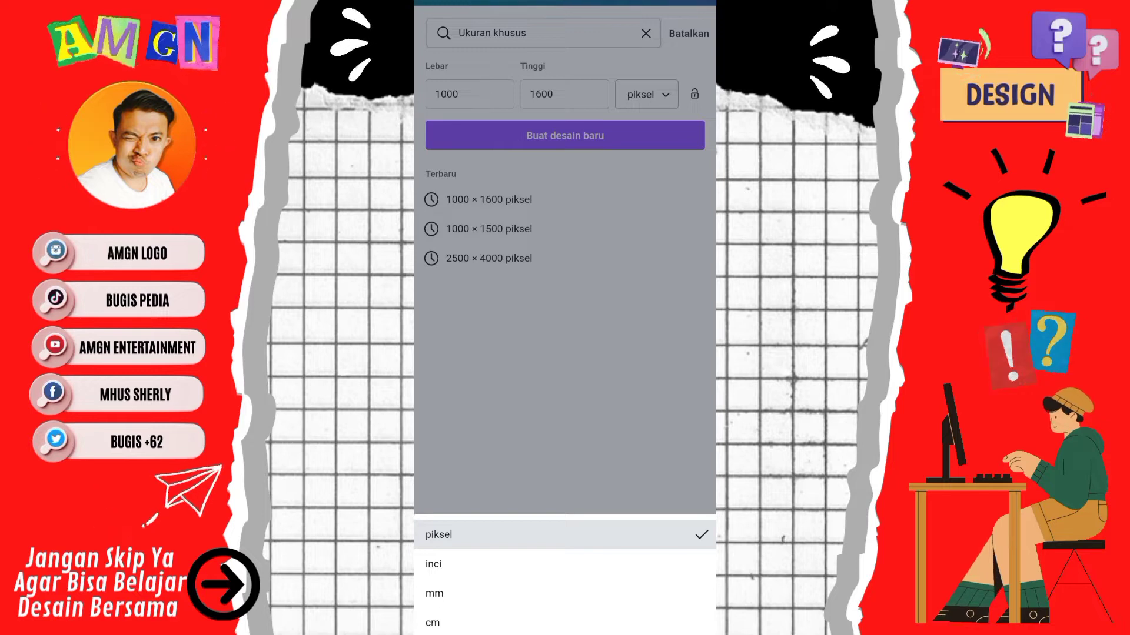
pyautogui.click(439, 535)
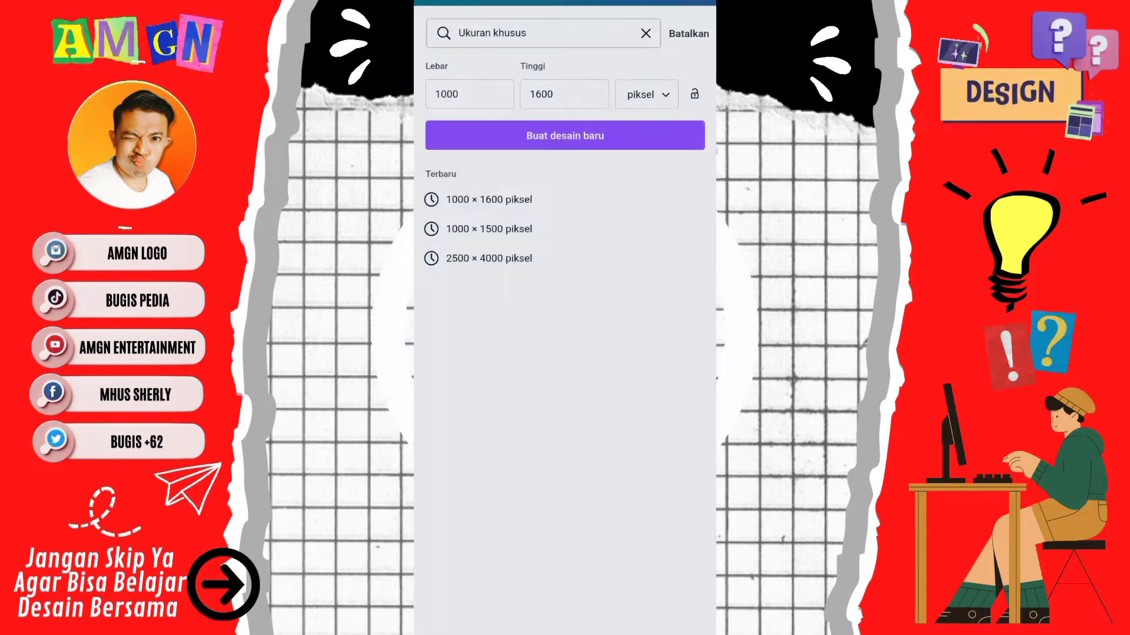
pyautogui.click(565, 135)
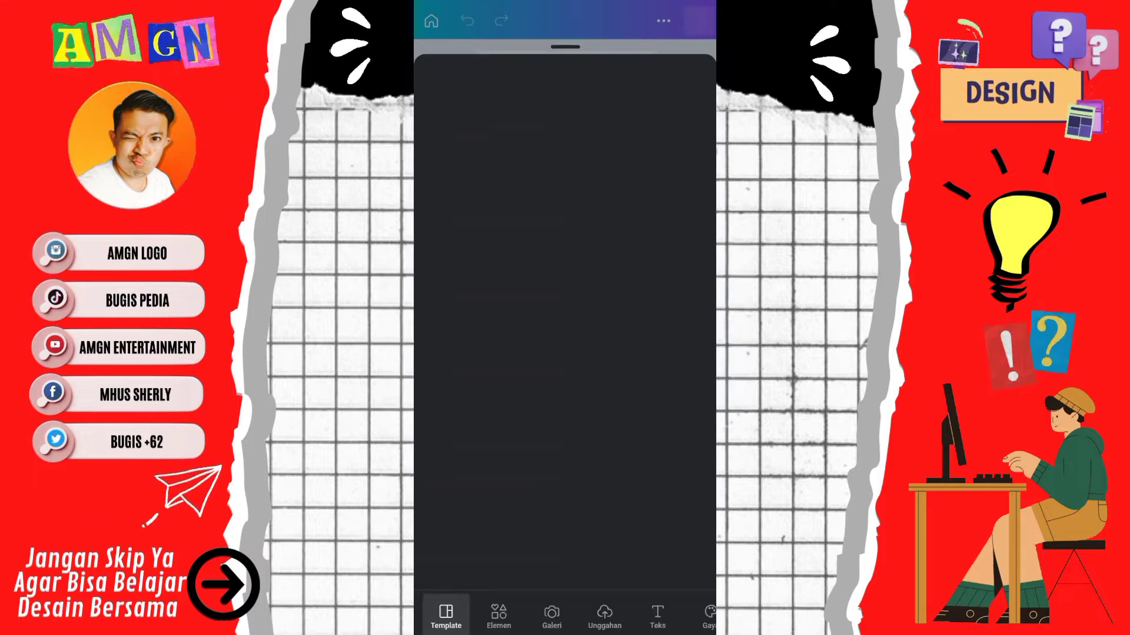
# Add a heading and change its text to 'Kopi'.
pyautogui.click(657, 618)
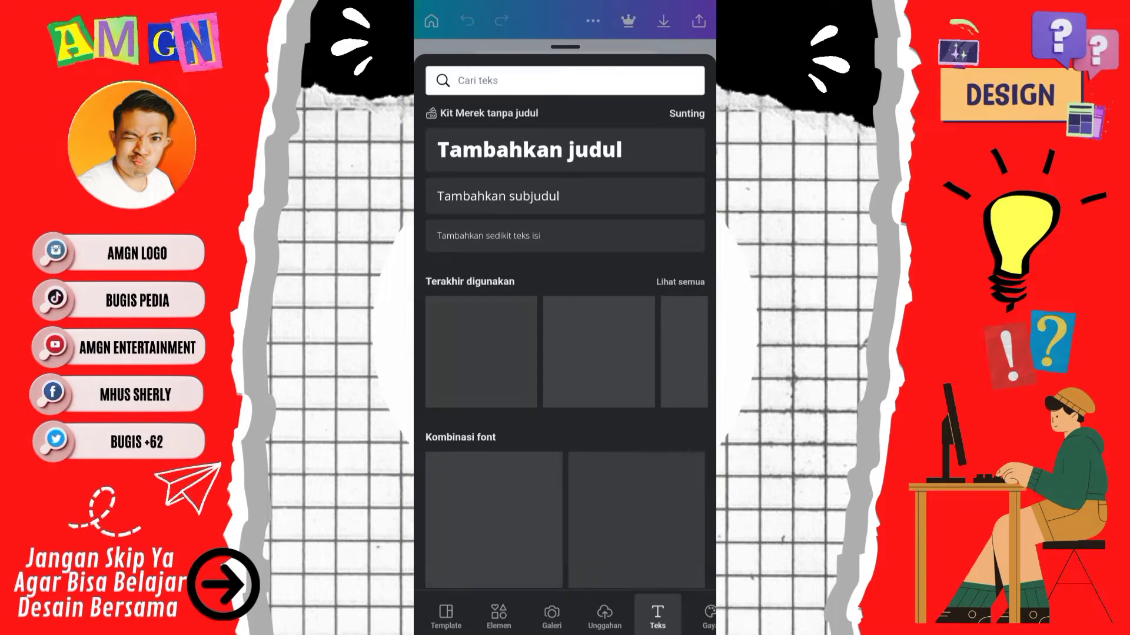
pyautogui.click(530, 151)
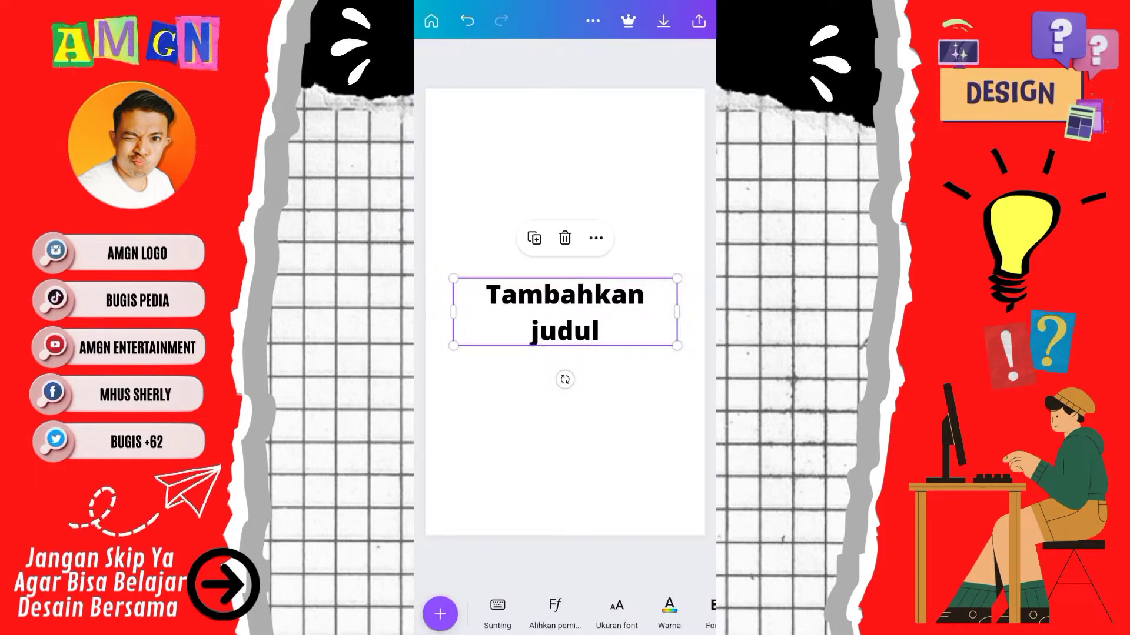
pyautogui.click(564, 312)
pyautogui.write('K')
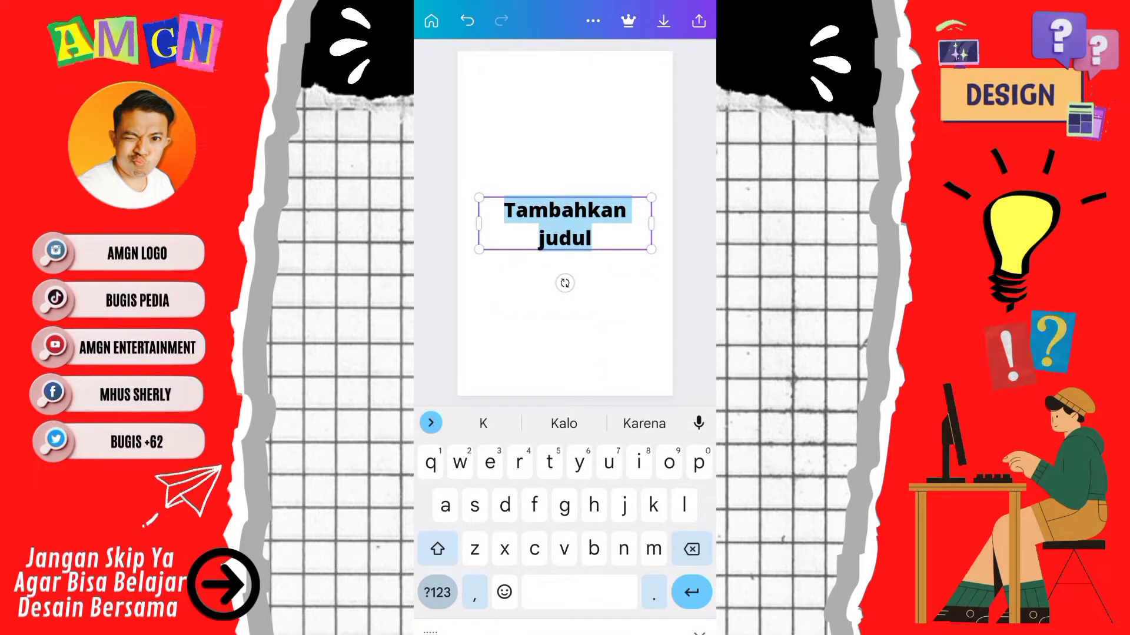
pyautogui.write('op')
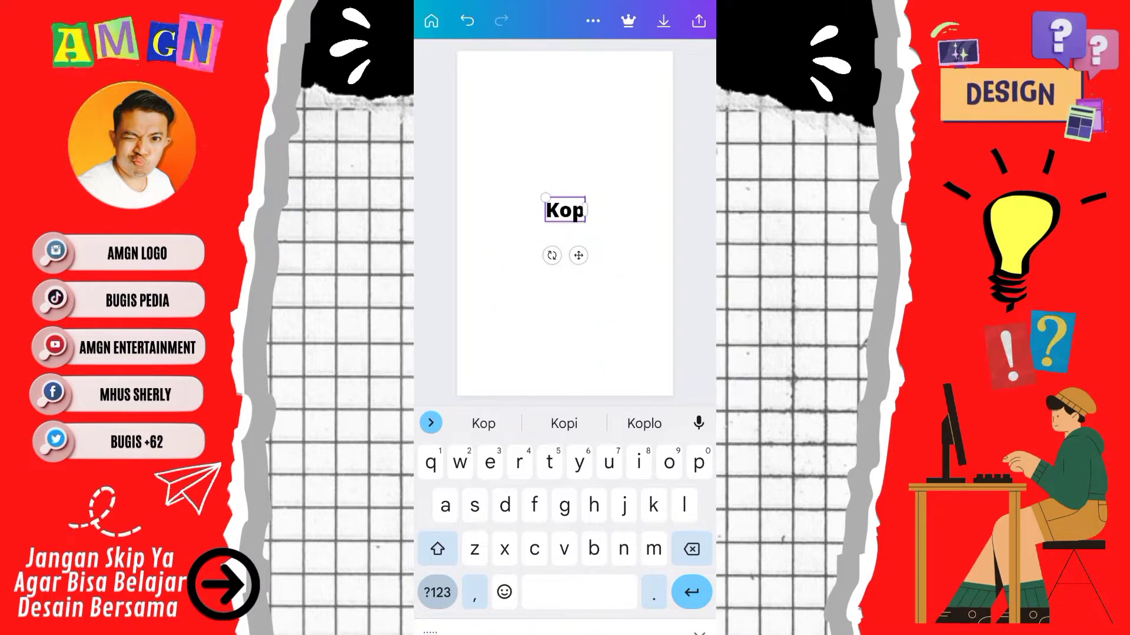
pyautogui.write('i')
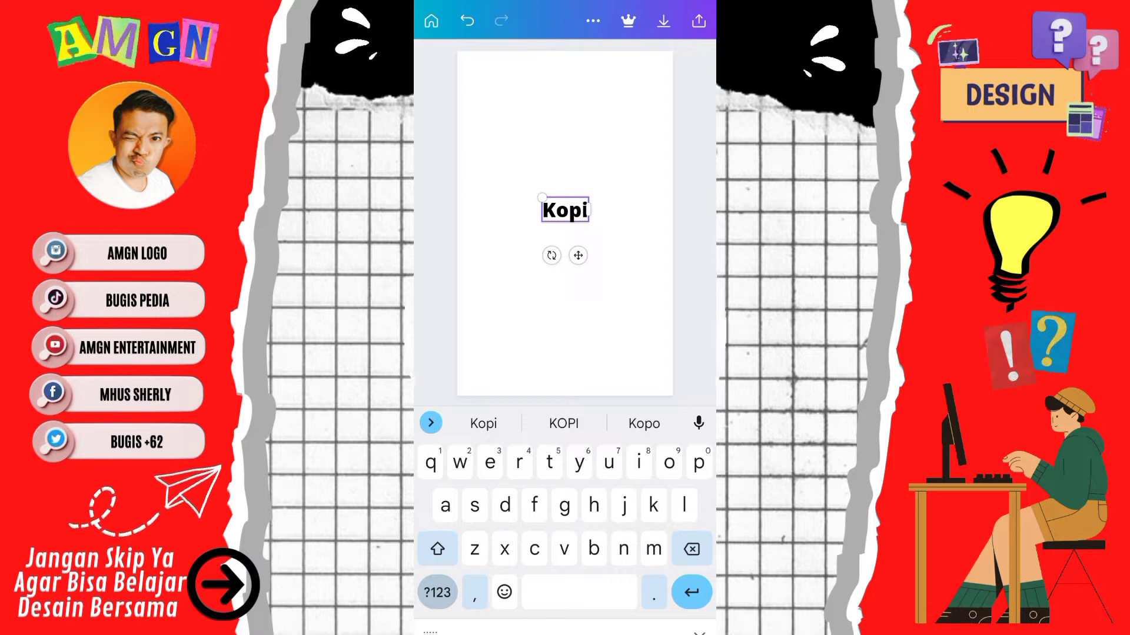
pyautogui.press('Escape')
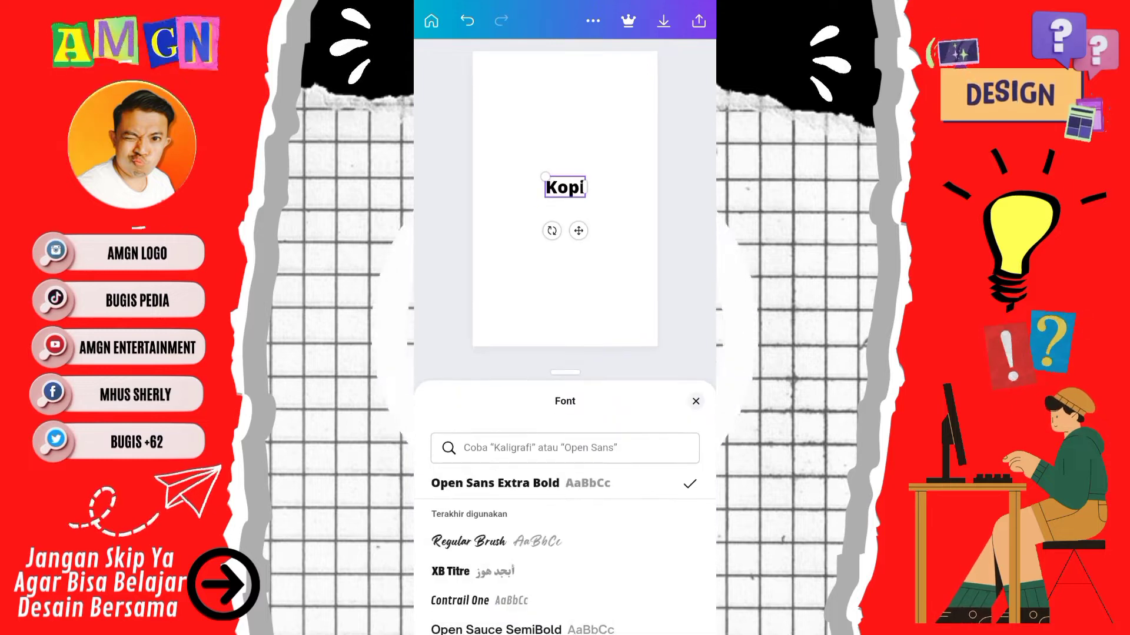
# Set Kopi in Regular Brush font, enlarge it and tilt it counter-clockwise.
pyautogui.click(468, 541)
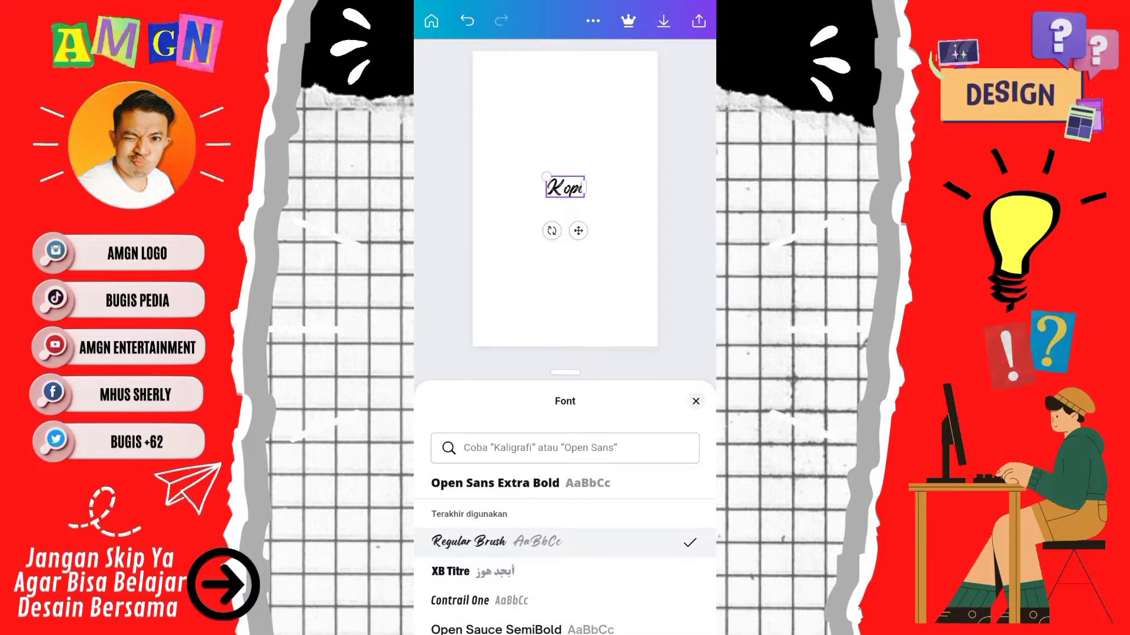
pyautogui.moveTo(538, 172); pyautogui.dragTo(506, 154)
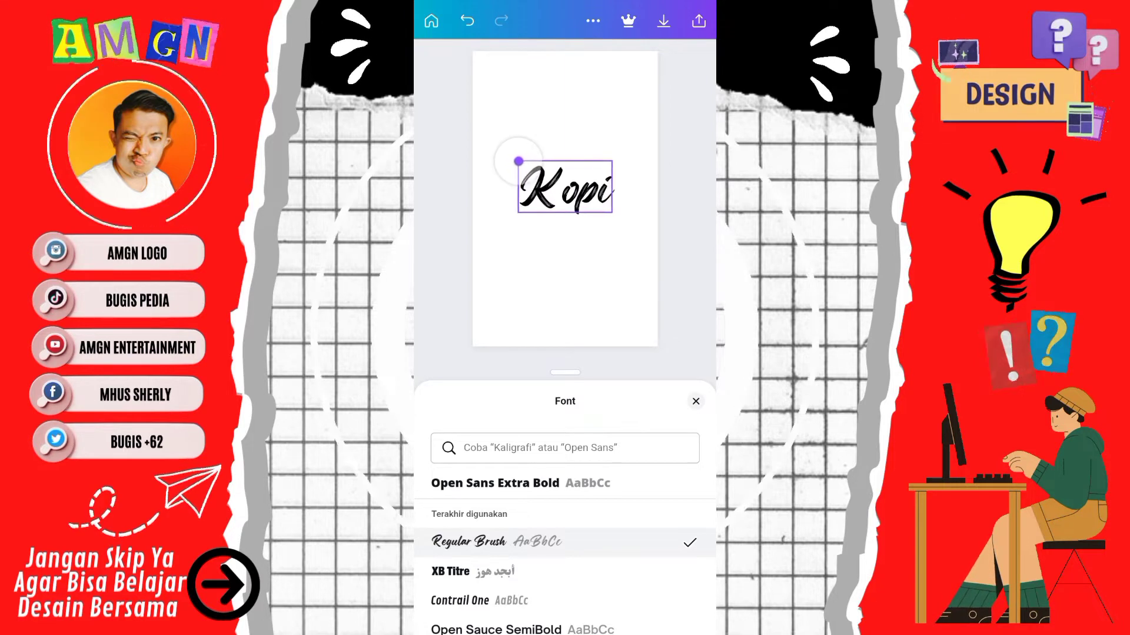
pyautogui.moveTo(568, 243); pyautogui.dragTo(584, 240)
pyautogui.moveTo(565, 188); pyautogui.dragTo(565, 190)
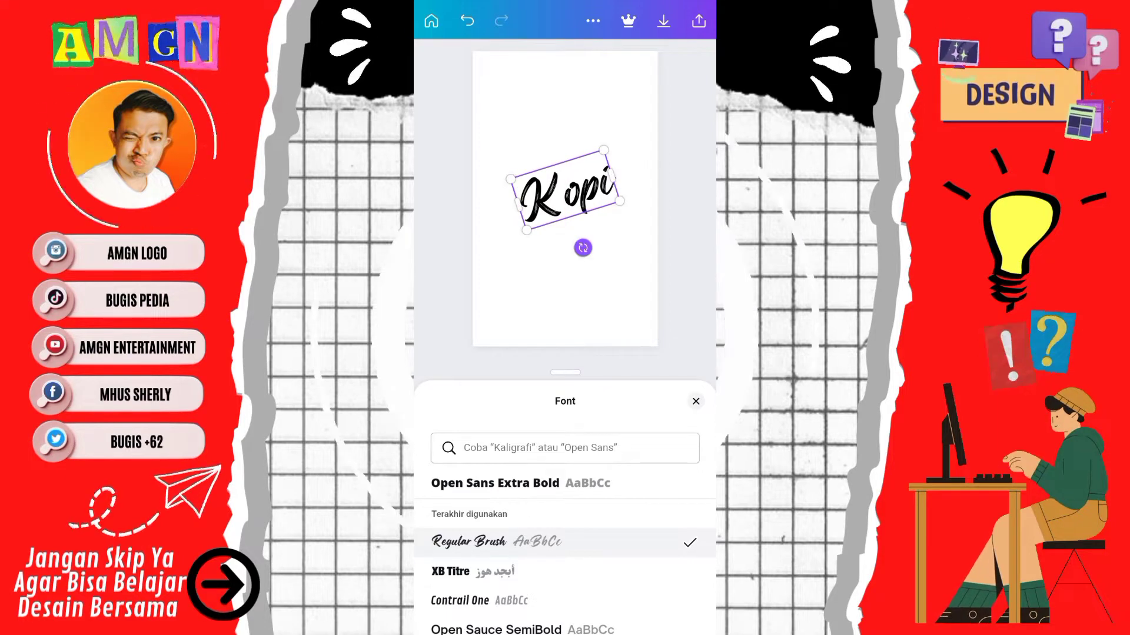
# Duplicate the Kopi text and change the copy to 'Robusta'.
pyautogui.click(695, 402)
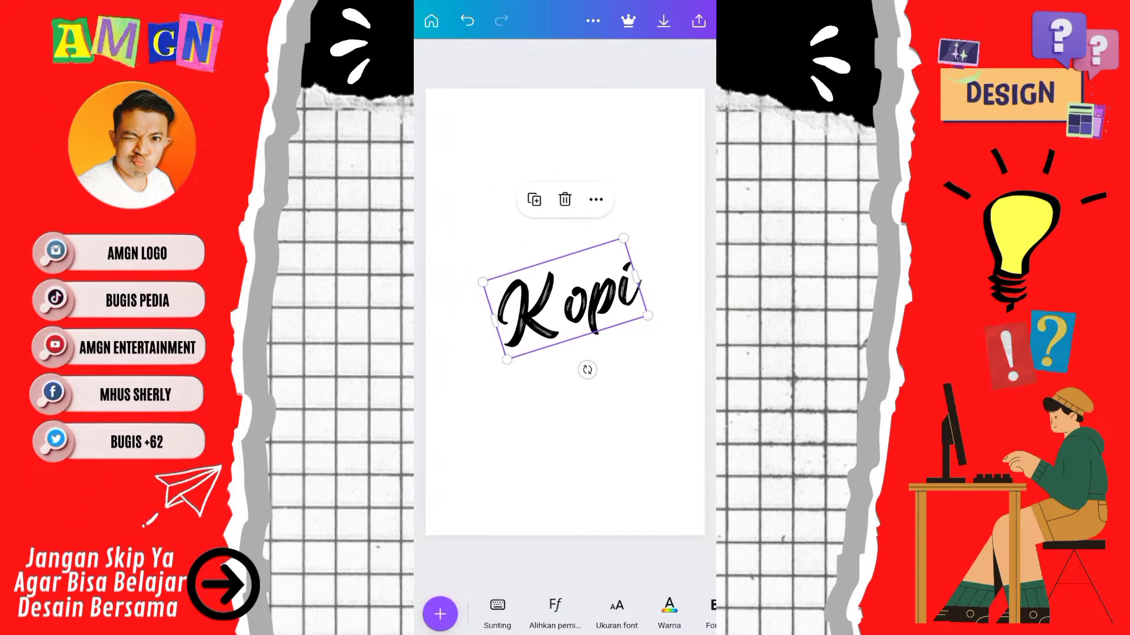
pyautogui.click(565, 441)
pyautogui.click(568, 306)
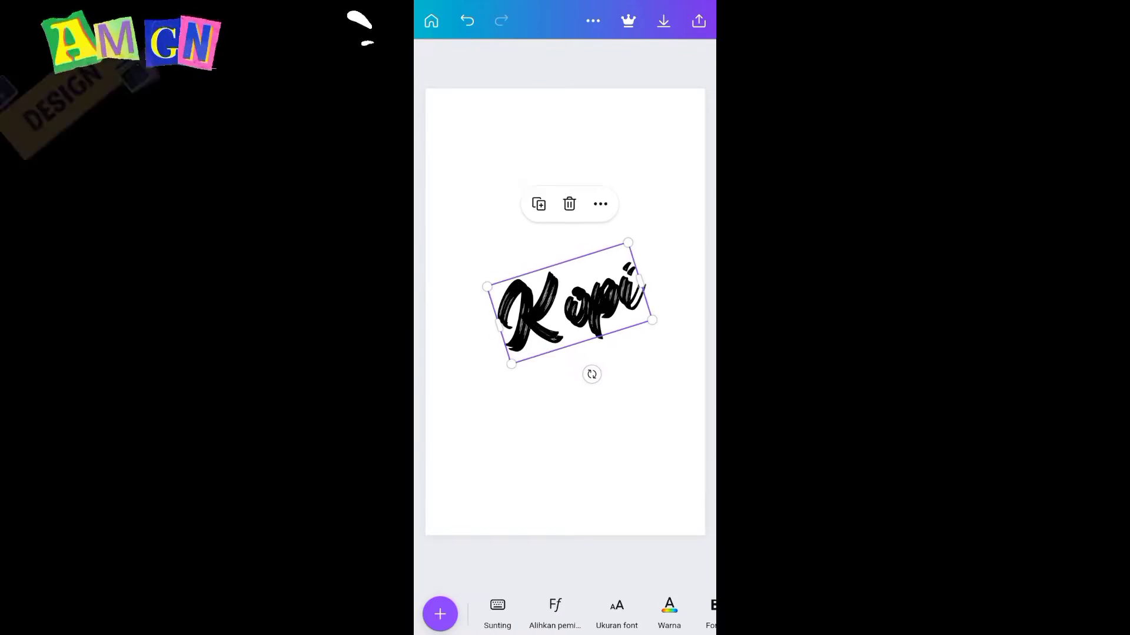
pyautogui.click(534, 199)
pyautogui.moveTo(565, 306); pyautogui.dragTo(562, 392)
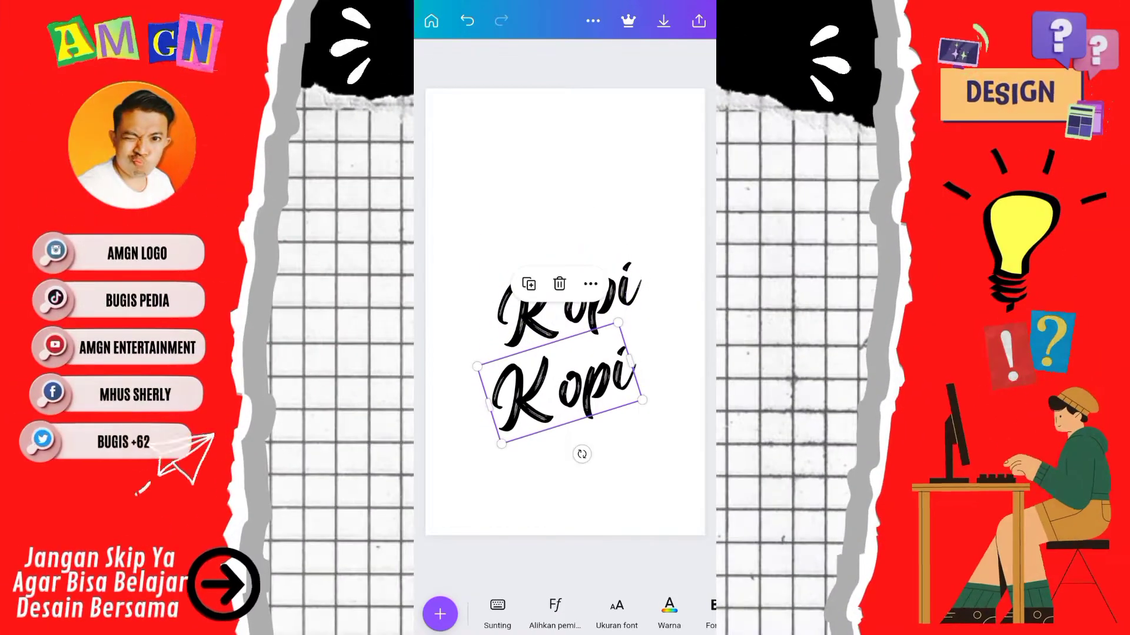
pyautogui.press('BackSpace')
pyautogui.press('BackSpace')
pyautogui.press('BackSpace')
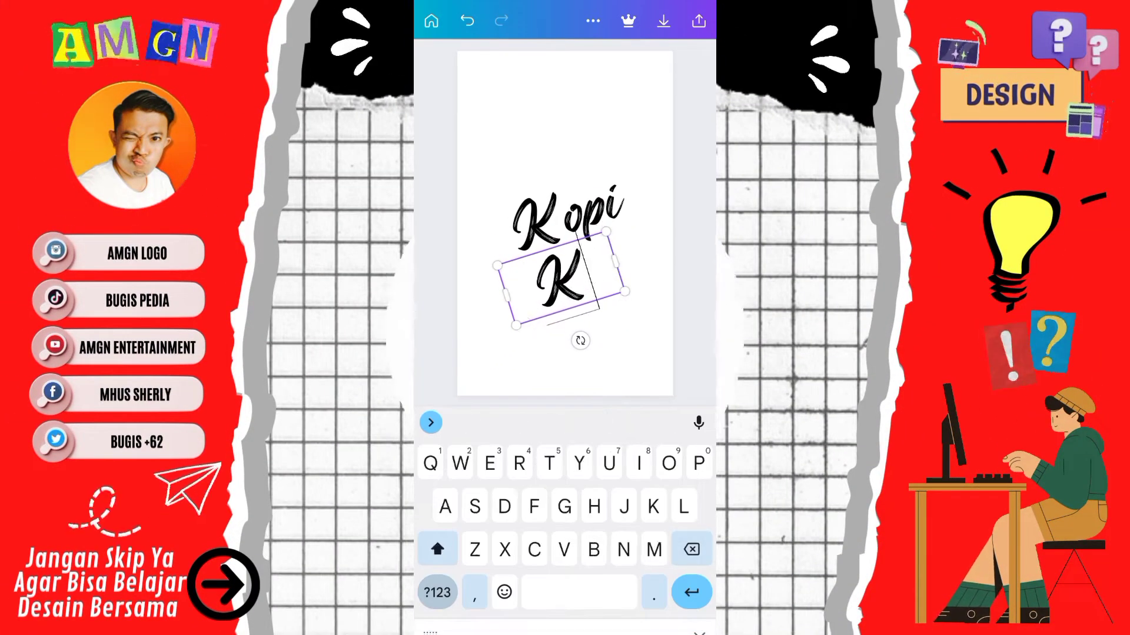
pyautogui.press('BackSpace')
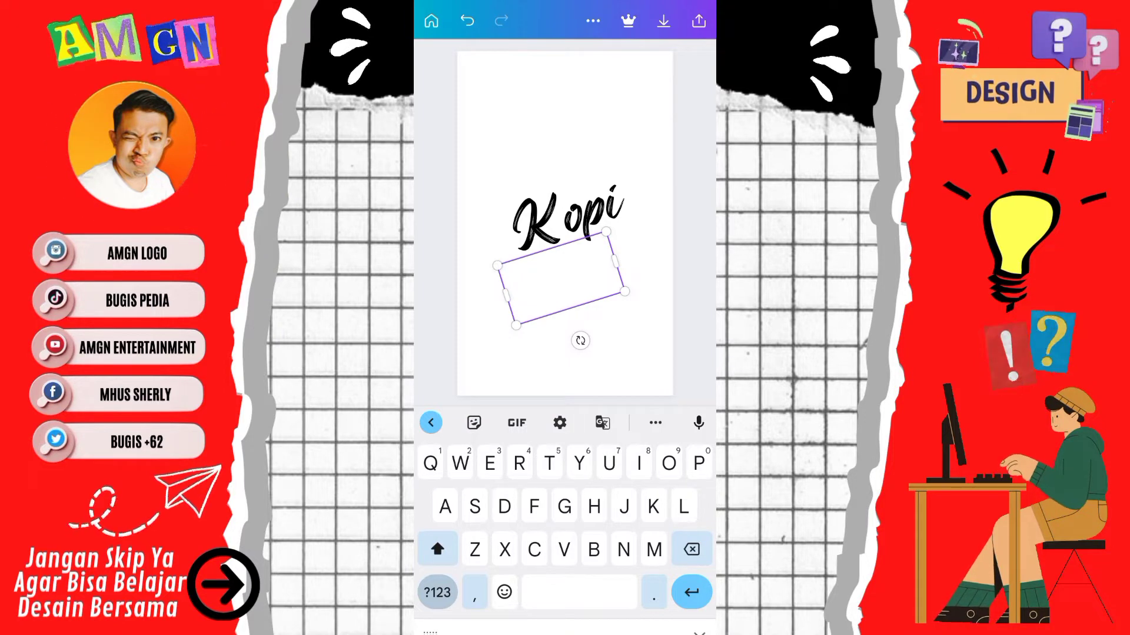
pyautogui.write('R')
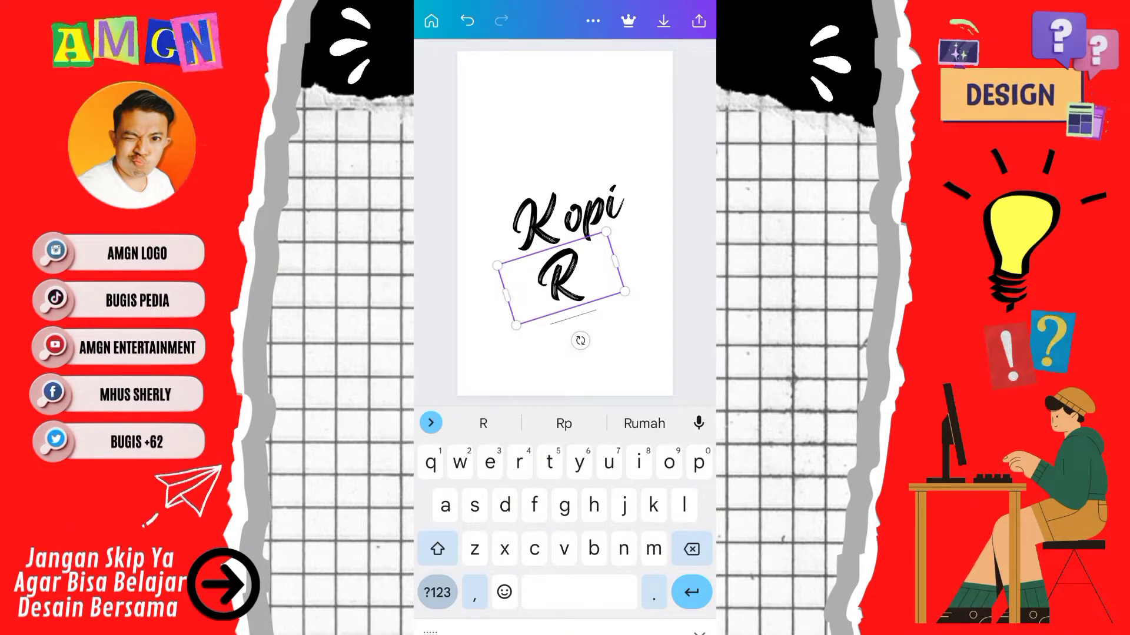
pyautogui.write('obu')
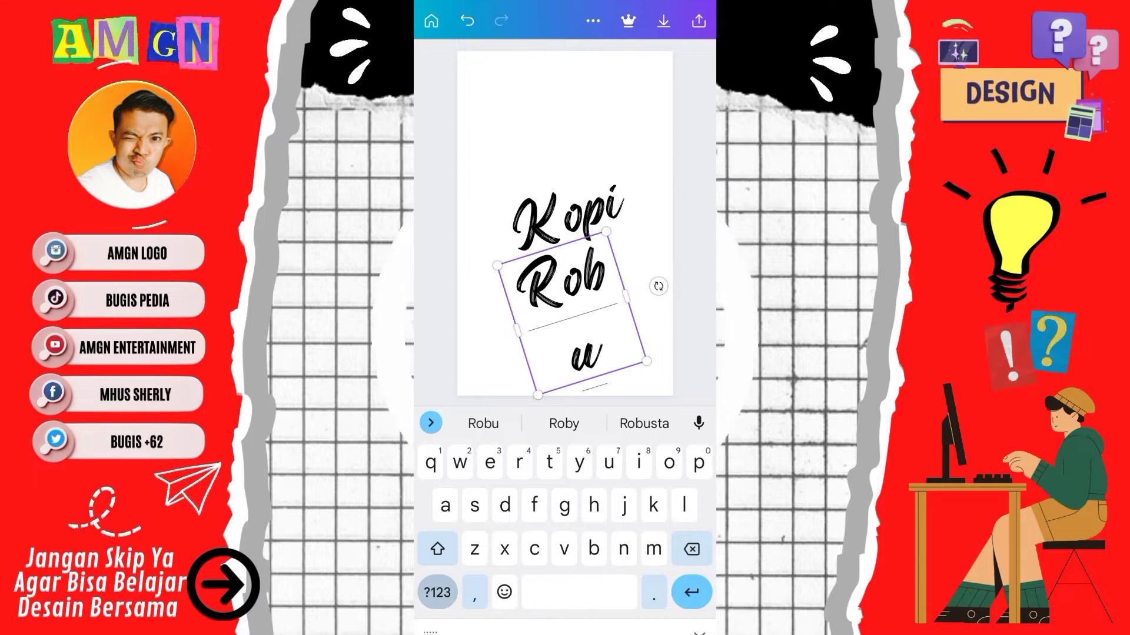
pyautogui.click(644, 423)
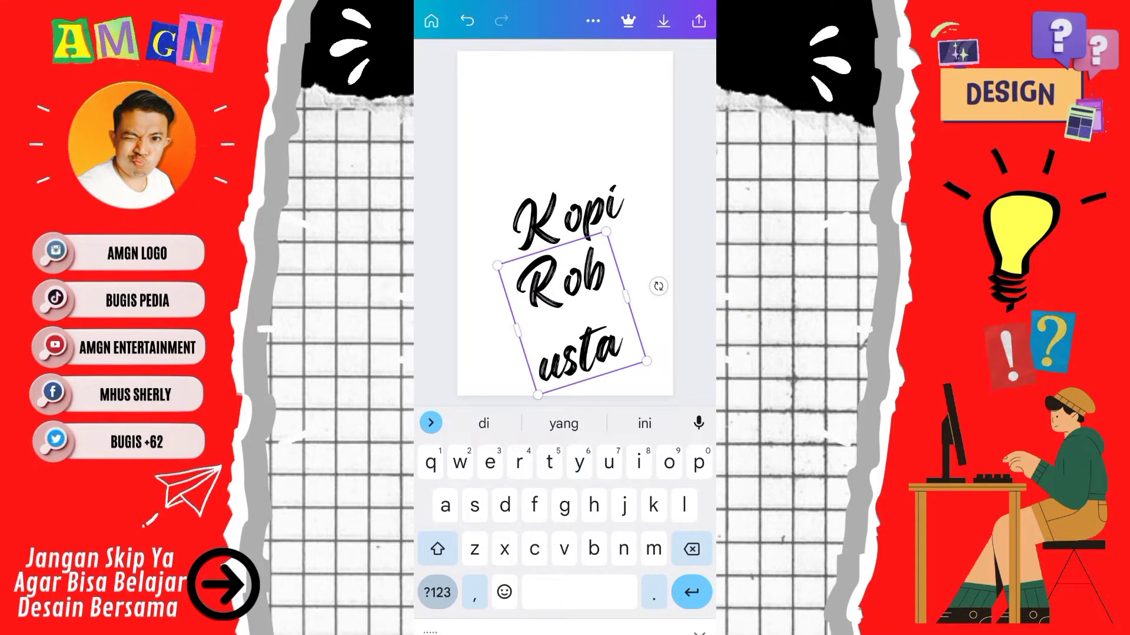
pyautogui.click(699, 632)
# Resize Robusta and tuck it under Kopi, centring Kopi on the page.
pyautogui.moveTo(562, 403); pyautogui.dragTo(529, 406)
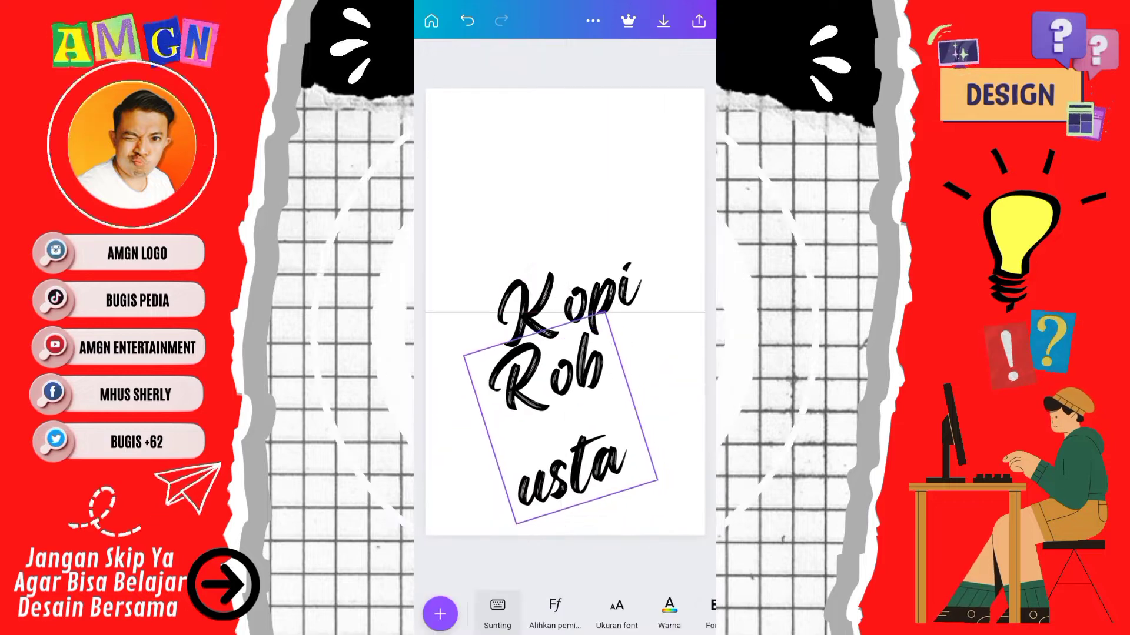
pyautogui.moveTo(625, 468); pyautogui.dragTo(606, 450)
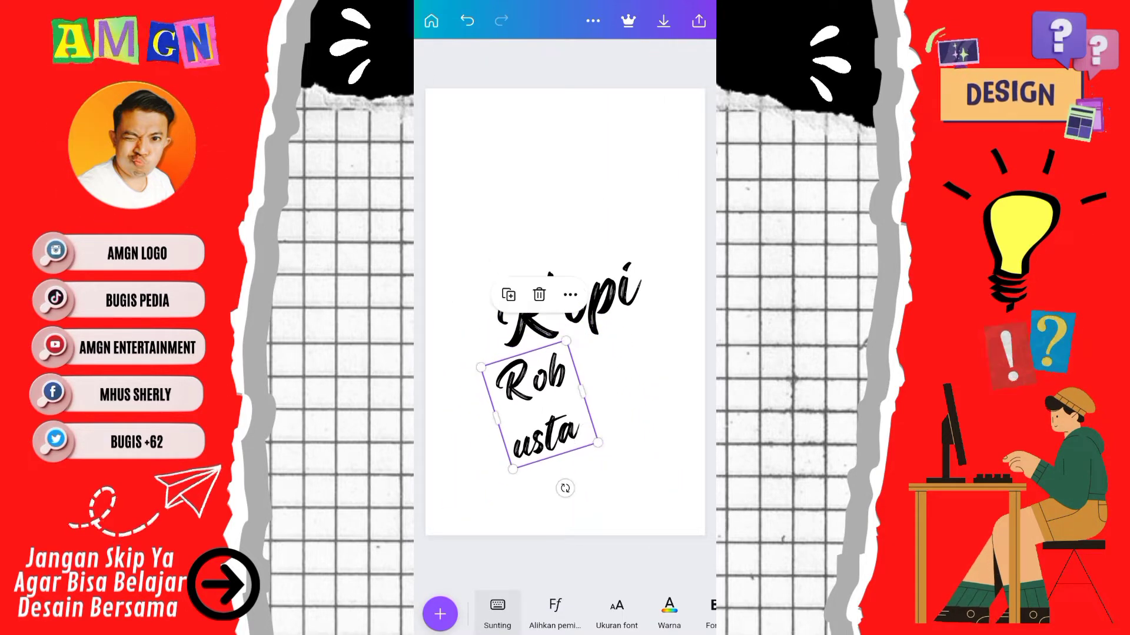
pyautogui.moveTo(474, 416)
pyautogui.mouseDown()
pyautogui.moveTo(484, 420)
pyautogui.moveTo(449, 403)
pyautogui.moveTo(460, 400)
pyautogui.mouseUp()
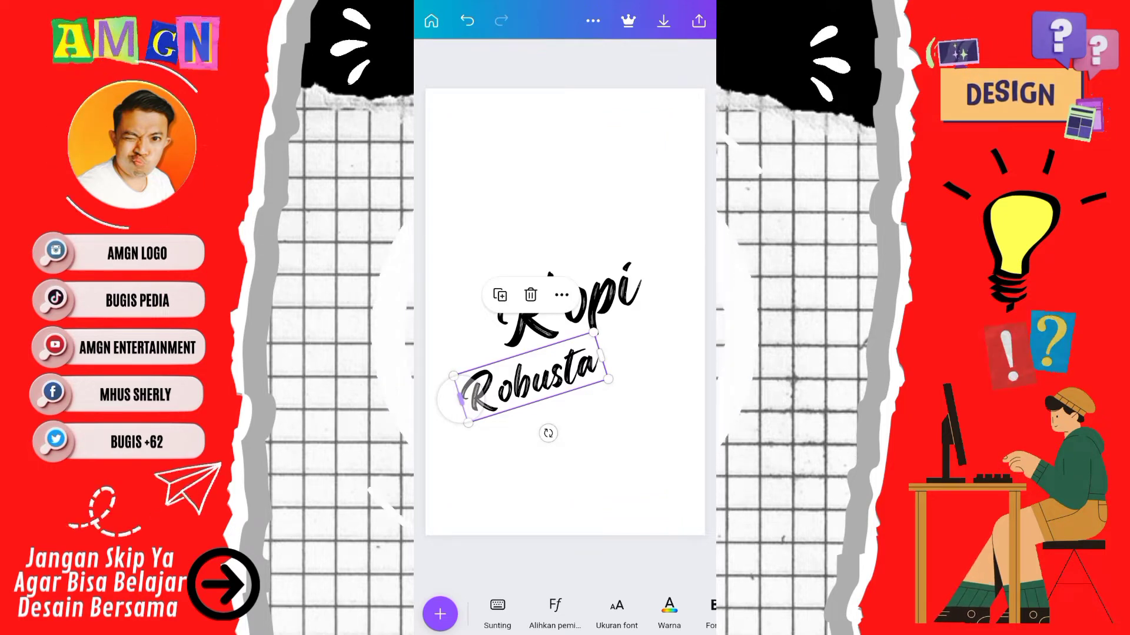
pyautogui.moveTo(530, 383)
pyautogui.mouseDown()
pyautogui.moveTo(555, 401)
pyautogui.moveTo(598, 351)
pyautogui.moveTo(520, 380)
pyautogui.moveTo(535, 385)
pyautogui.moveTo(543, 361)
pyautogui.moveTo(544, 388)
pyautogui.moveTo(542, 378)
pyautogui.mouseUp()
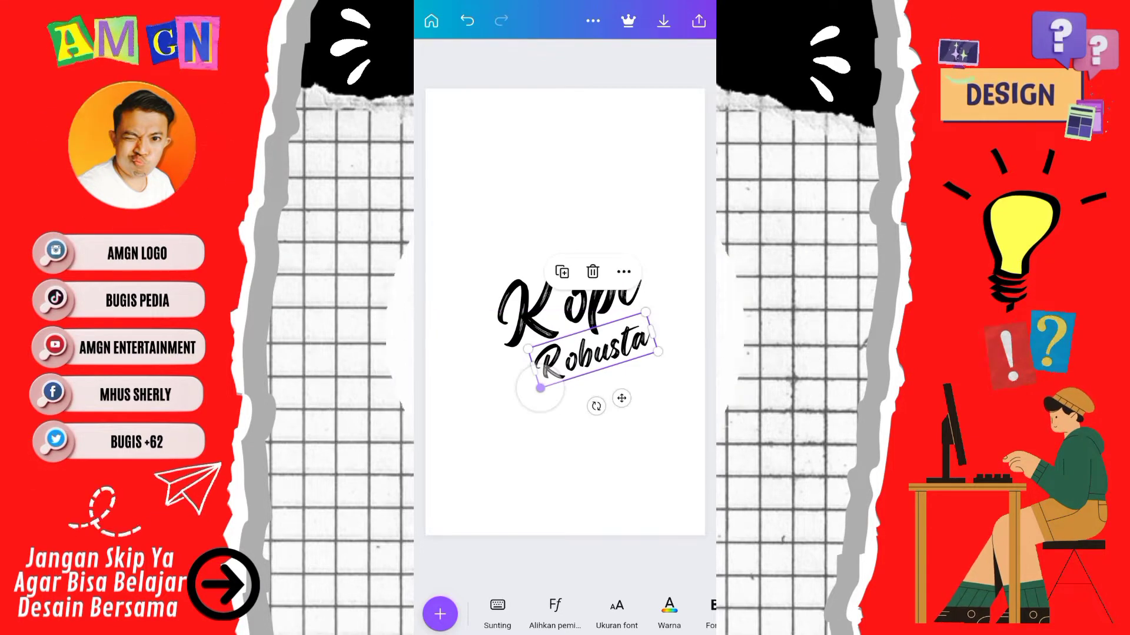
pyautogui.click(565, 465)
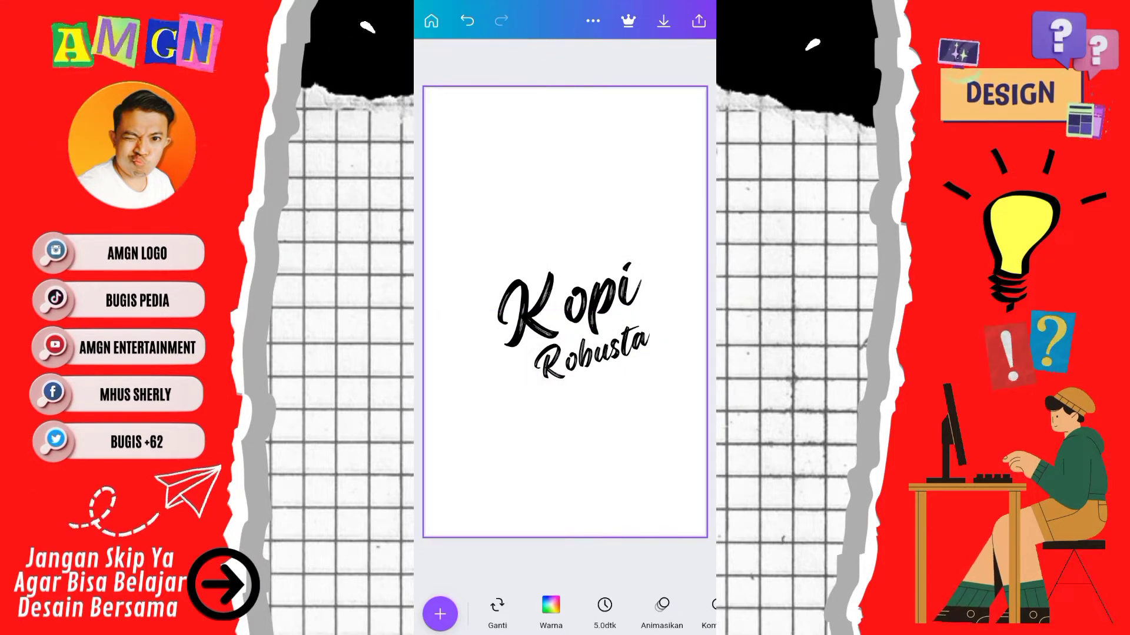
pyautogui.click(568, 297)
pyautogui.moveTo(568, 298); pyautogui.dragTo(566, 294)
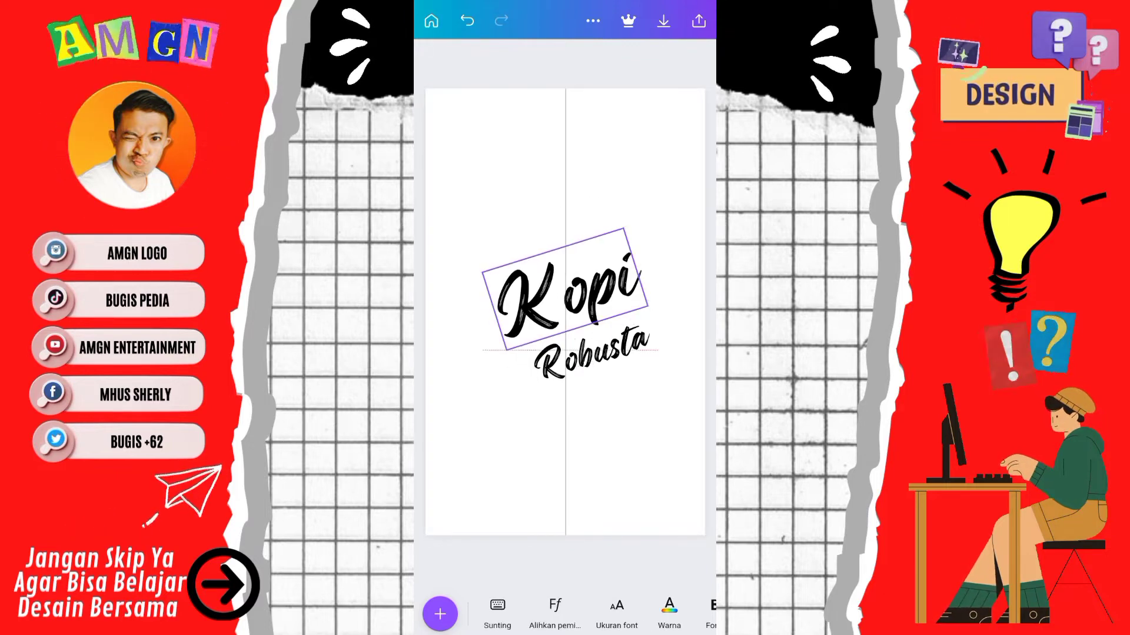
pyautogui.moveTo(591, 356); pyautogui.dragTo(591, 340)
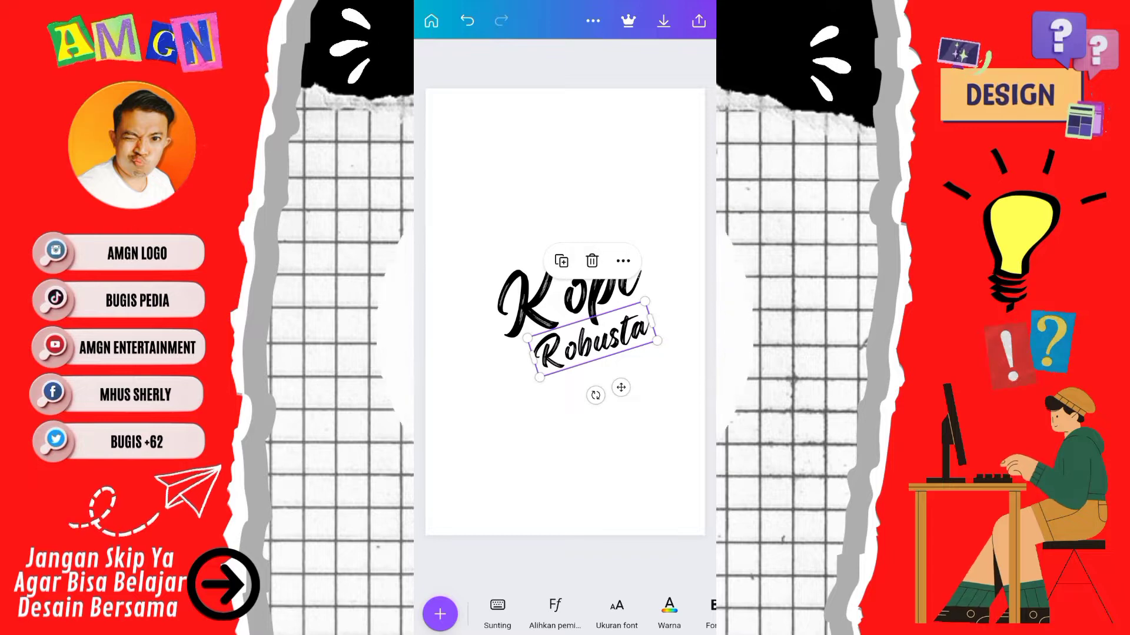
pyautogui.click(565, 465)
# Add a new heading reading 'Asli Lintang Kanan'.
pyautogui.click(440, 615)
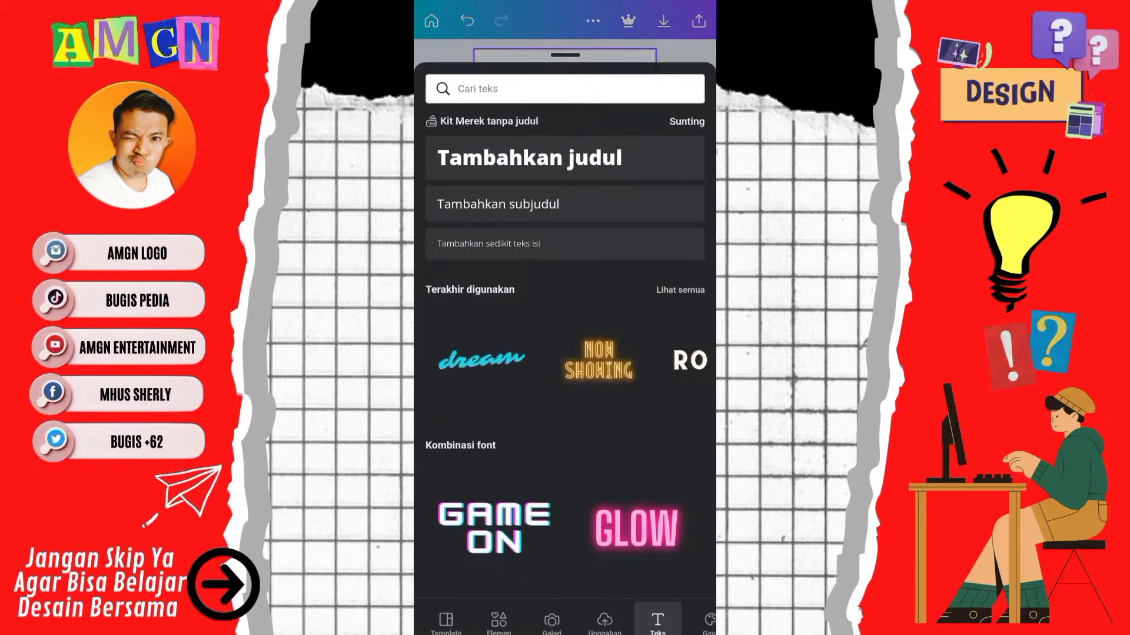
pyautogui.click(540, 156)
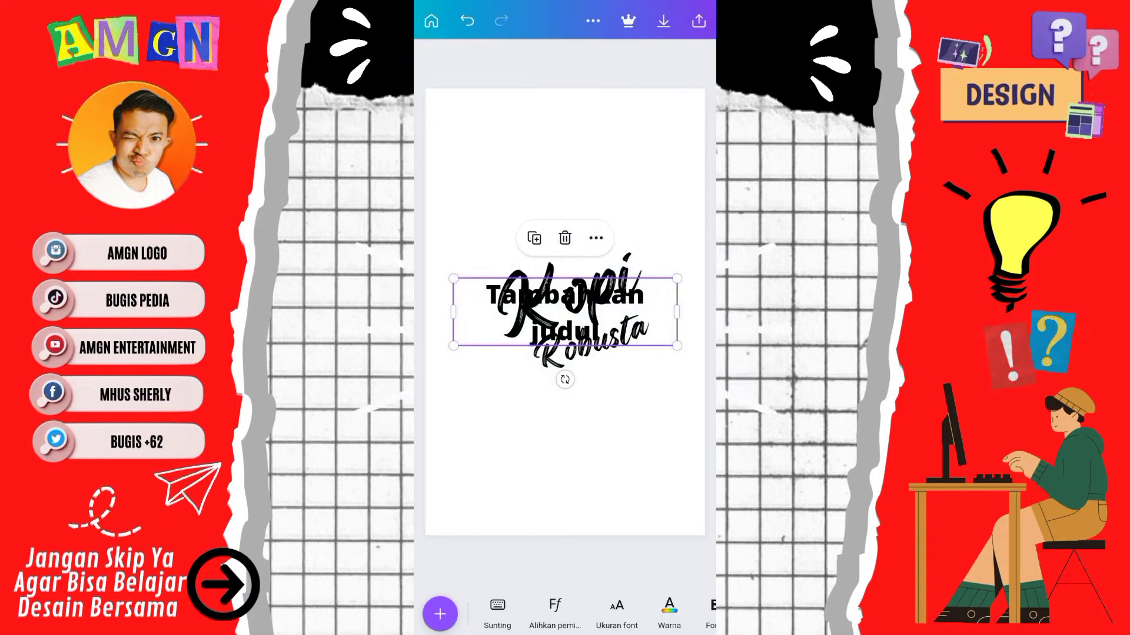
pyautogui.click(565, 312)
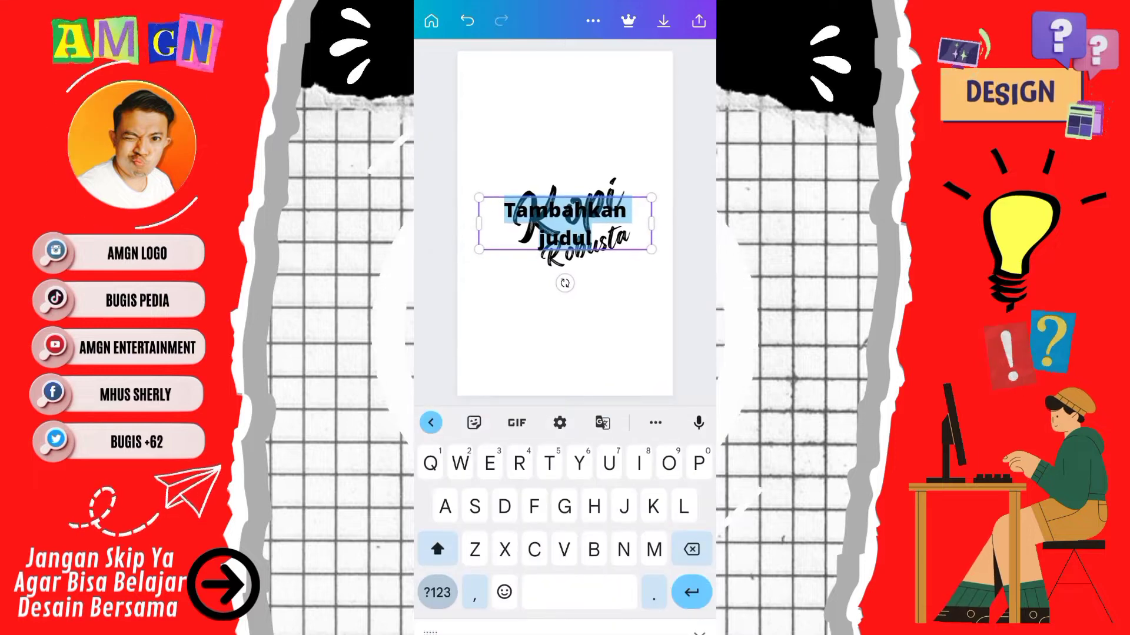
pyautogui.write('Asl')
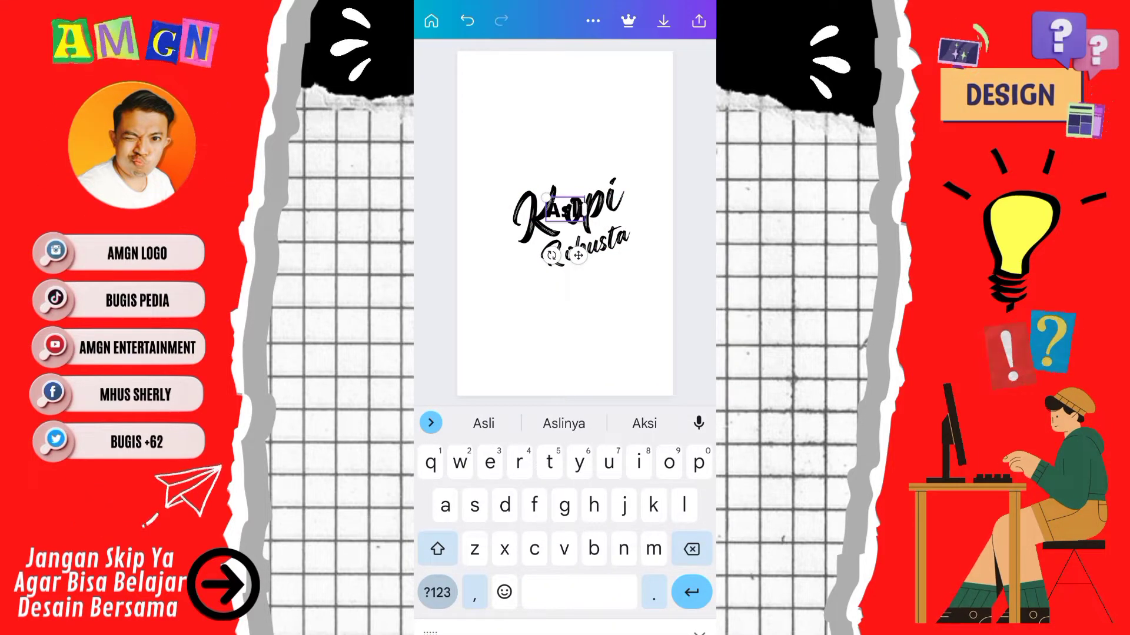
pyautogui.click(483, 424)
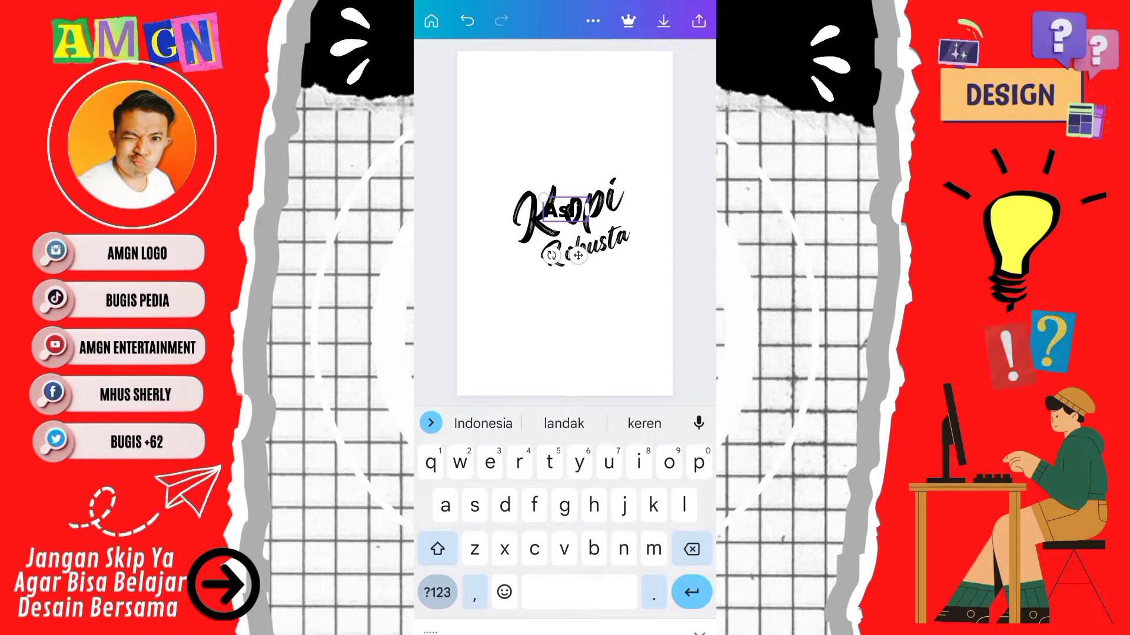
pyautogui.click(437, 549)
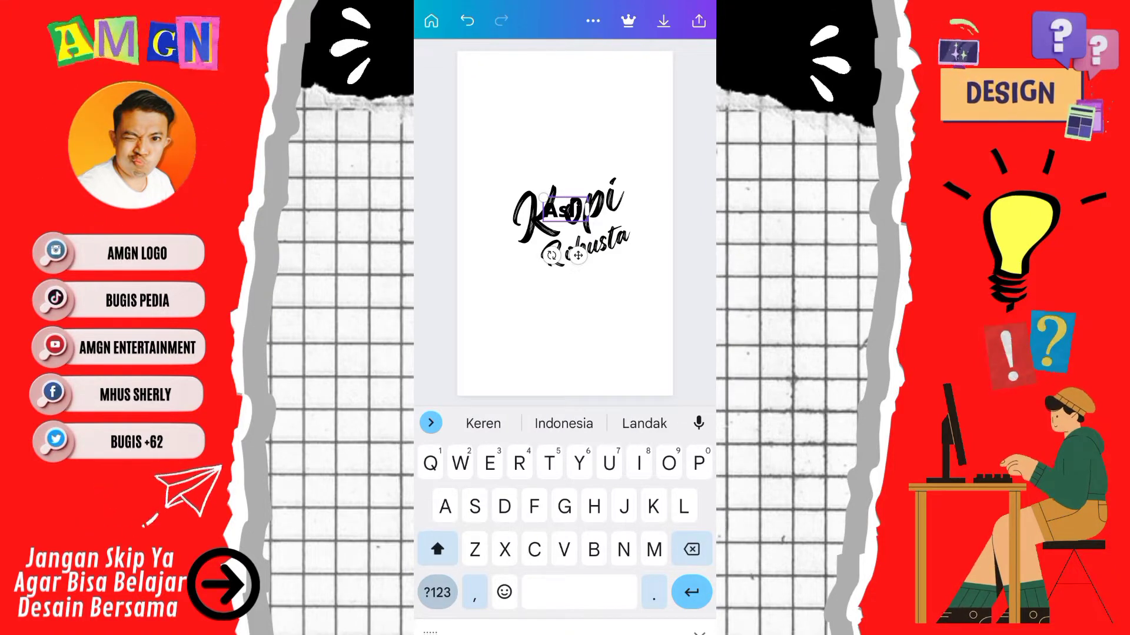
pyautogui.write('Libt')
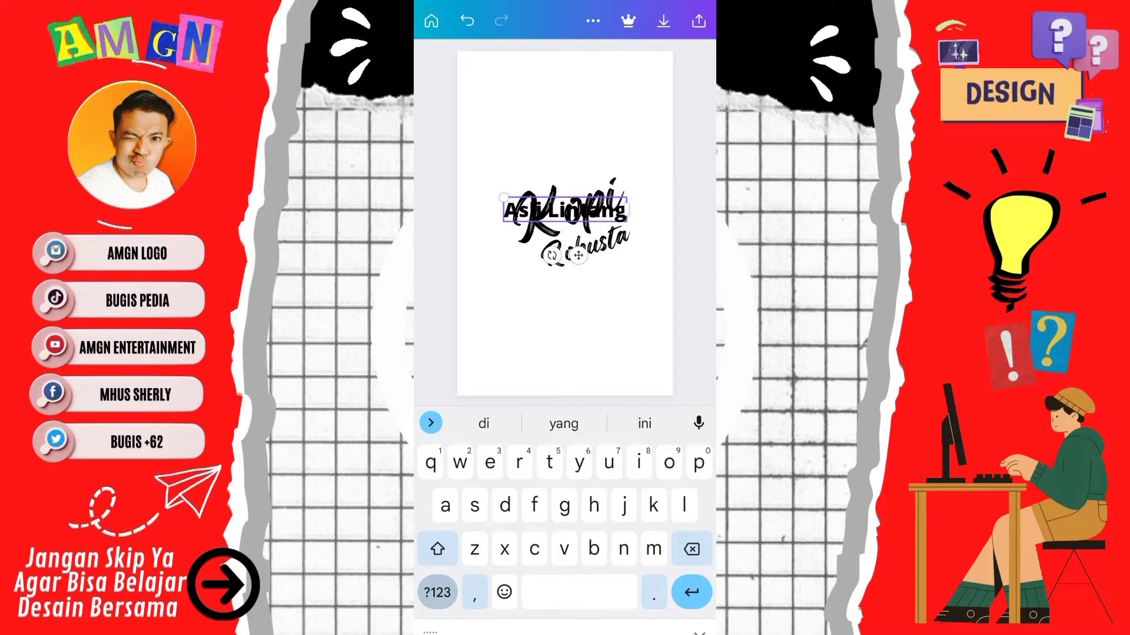
pyautogui.click(437, 549)
pyautogui.write('Kana')
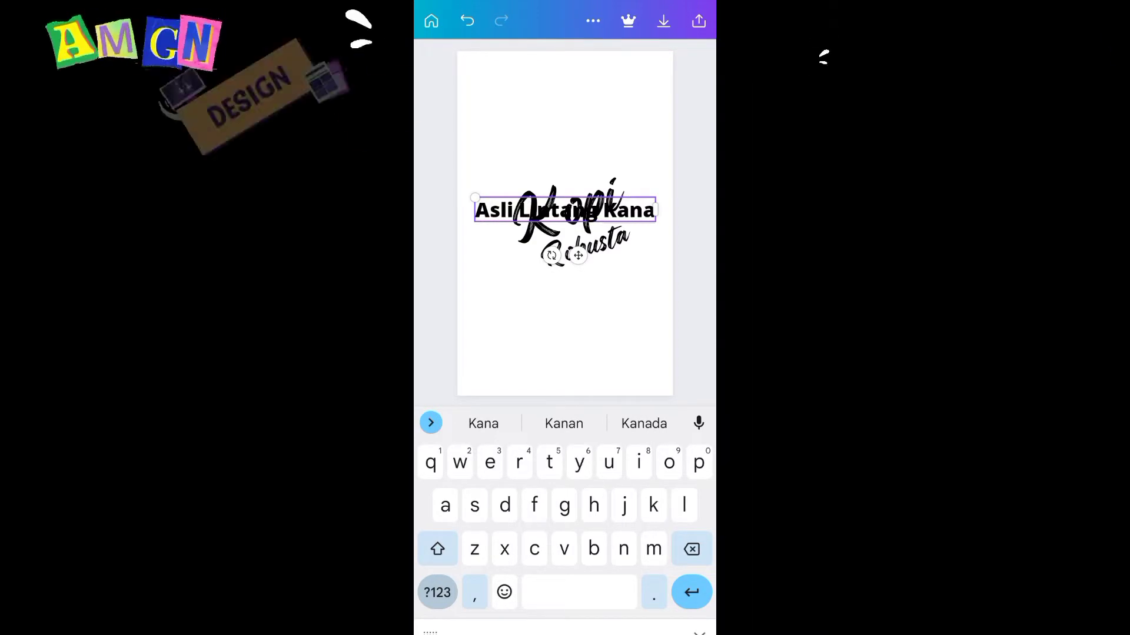
pyautogui.write('n')
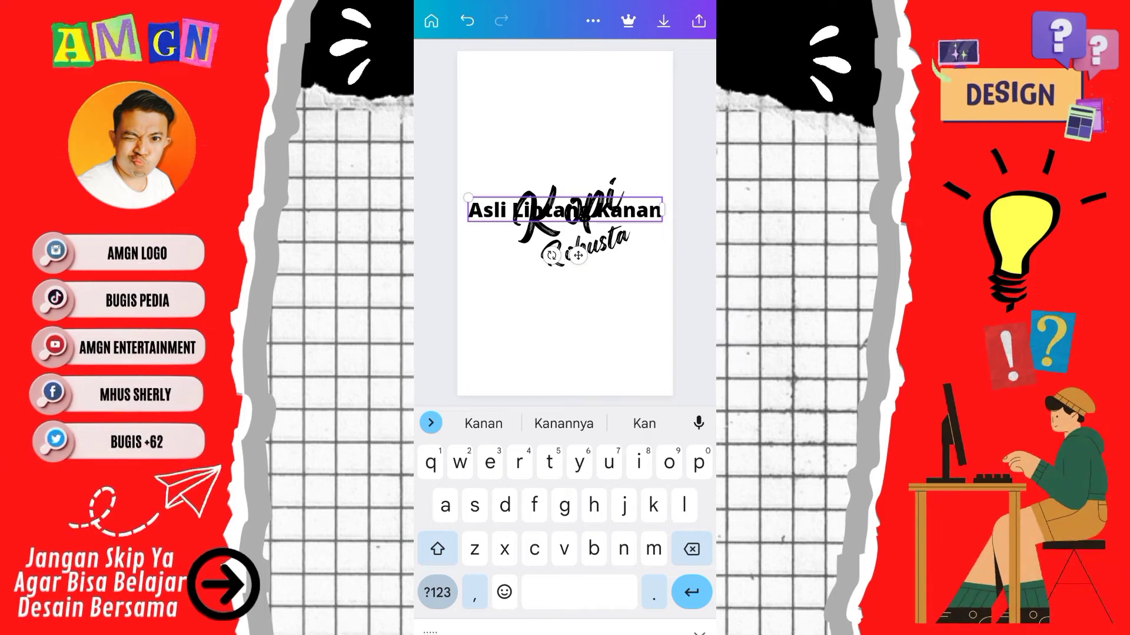
pyautogui.click(699, 633)
# Set the tagline in Contrail One font and move it below Robusta.
pyautogui.click(547, 594)
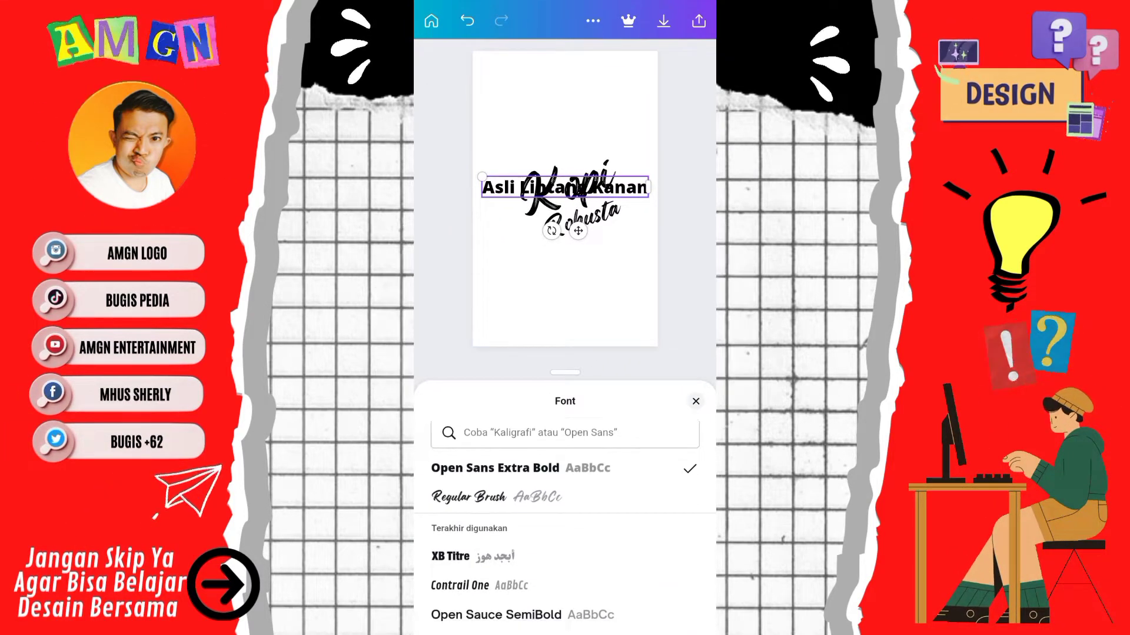
pyautogui.scroll(-2, 565, 518)
pyautogui.click(479, 492)
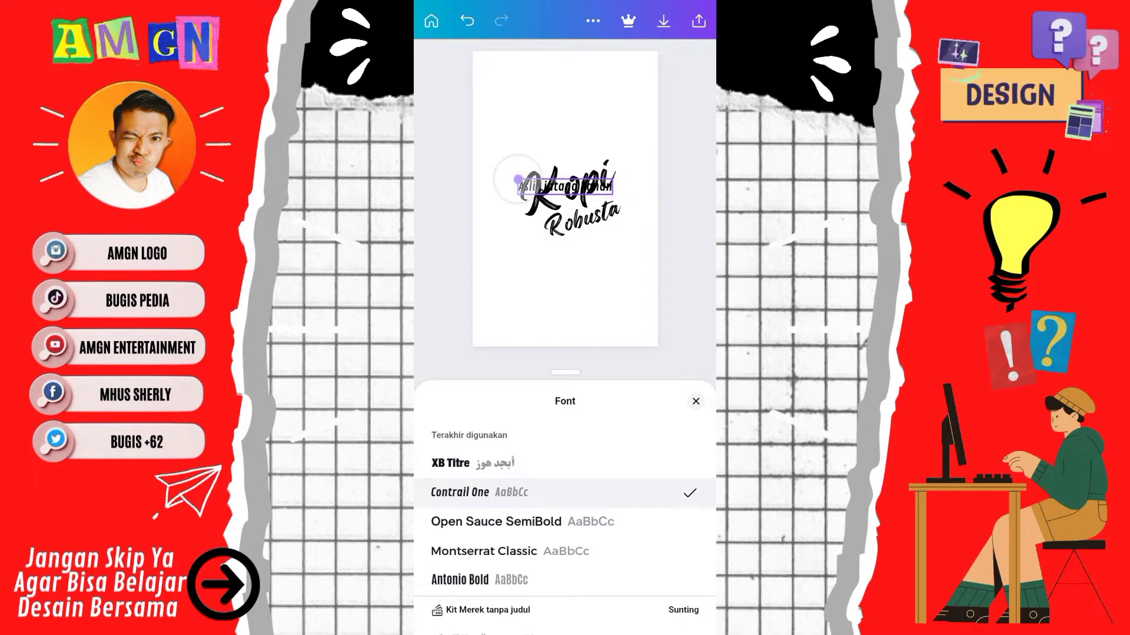
pyautogui.moveTo(518, 180)
pyautogui.mouseDown()
pyautogui.moveTo(510, 224)
pyautogui.moveTo(529, 244)
pyautogui.moveTo(559, 247)
pyautogui.mouseUp()
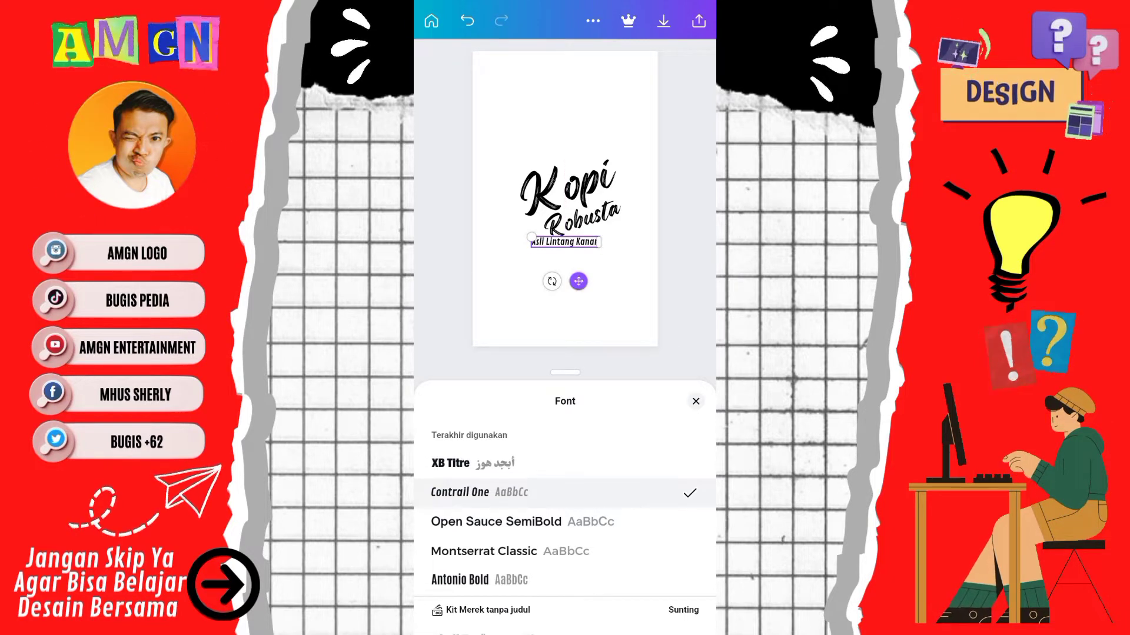
pyautogui.scroll(2, 565, 506)
# Search graphic elements for 'Tanda' and add a splash graphic.
pyautogui.click(695, 401)
pyautogui.click(564, 448)
pyautogui.click(439, 610)
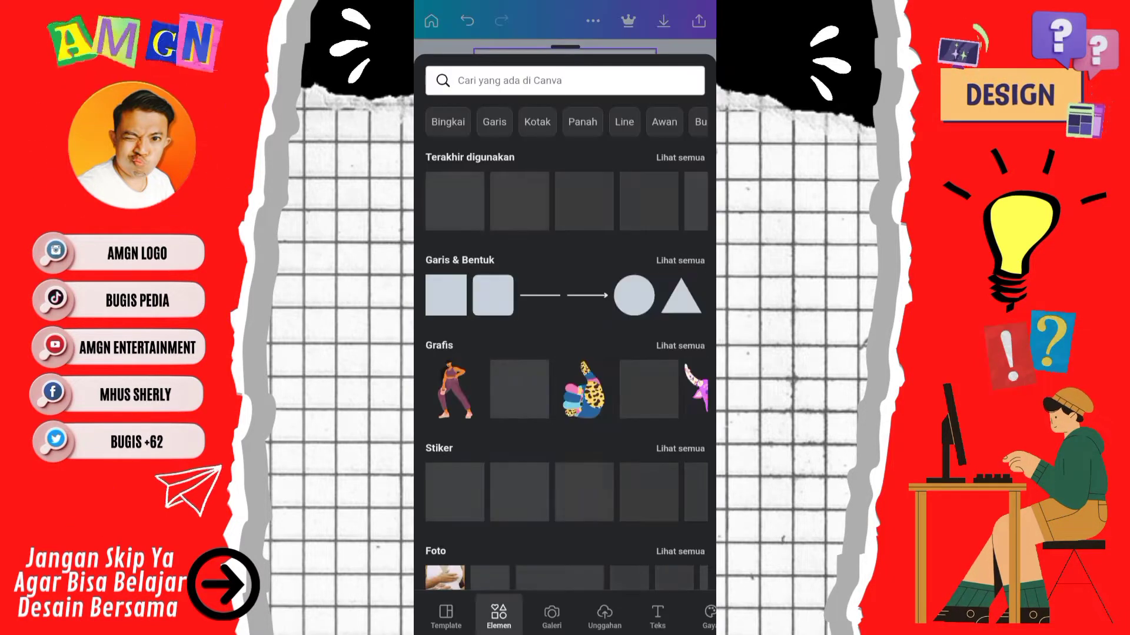
pyautogui.click(565, 80)
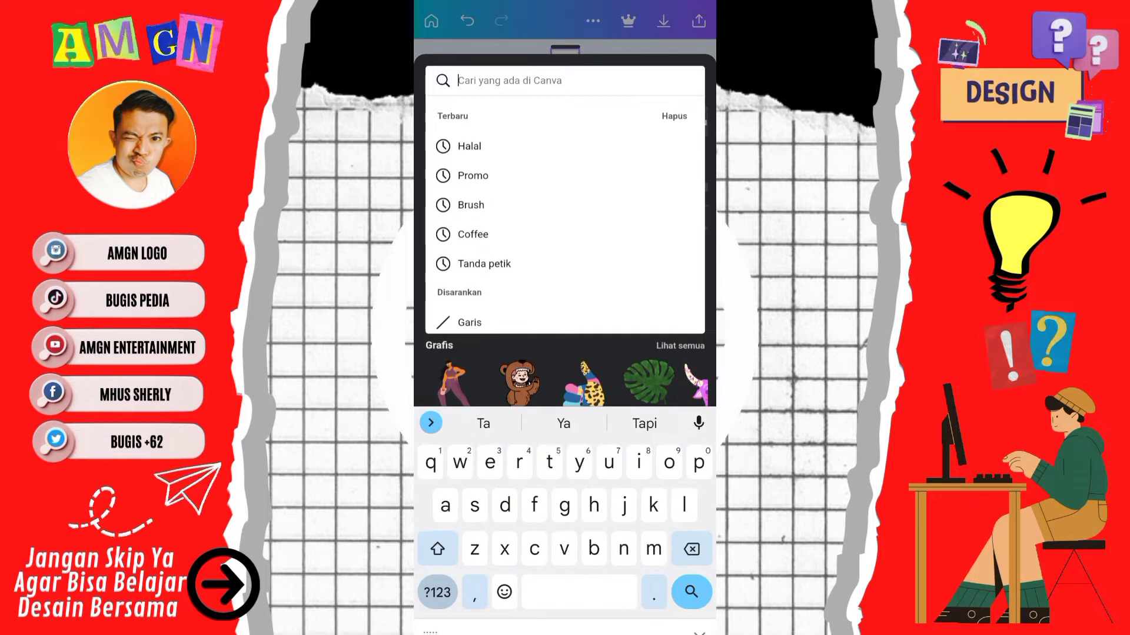
pyautogui.write('Tanda')
pyautogui.click(484, 145)
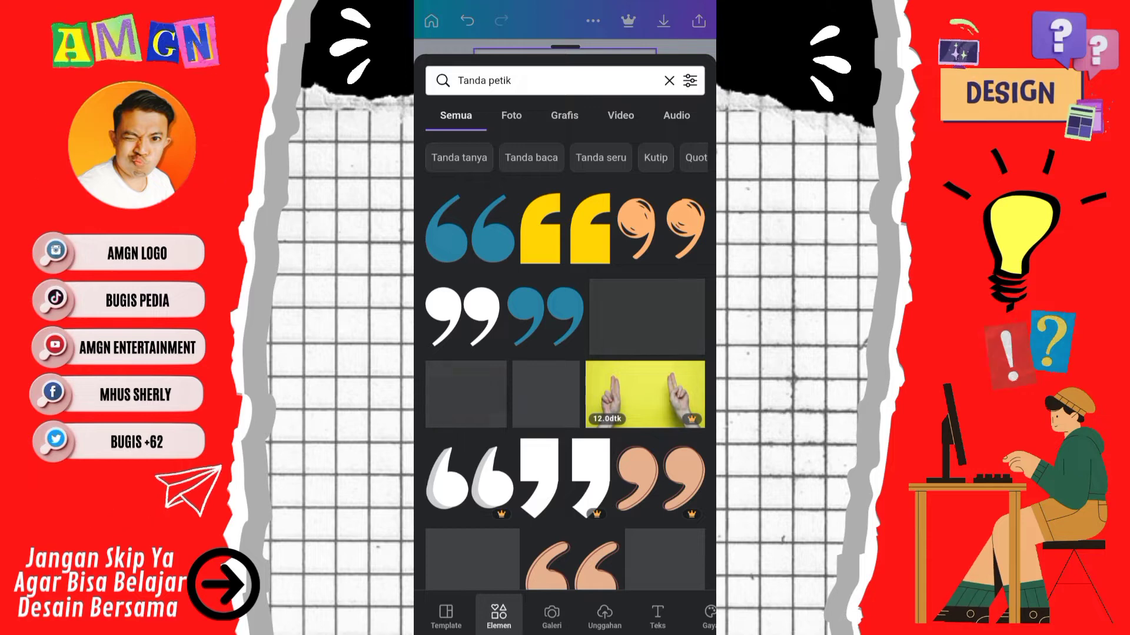
pyautogui.click(565, 116)
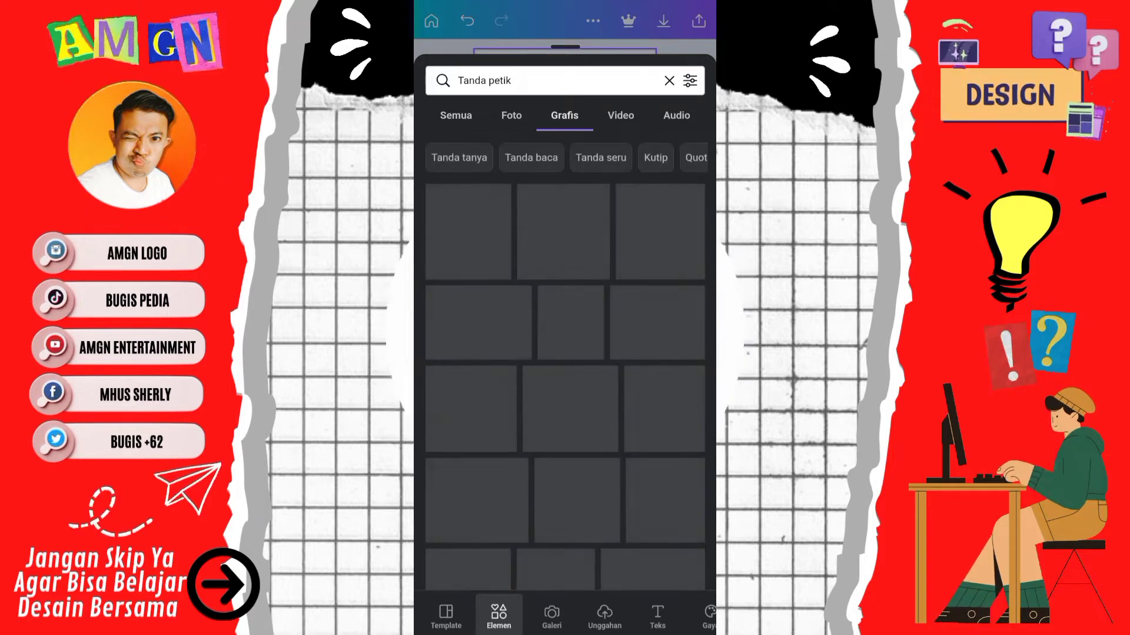
pyautogui.scroll(-4, 565, 353)
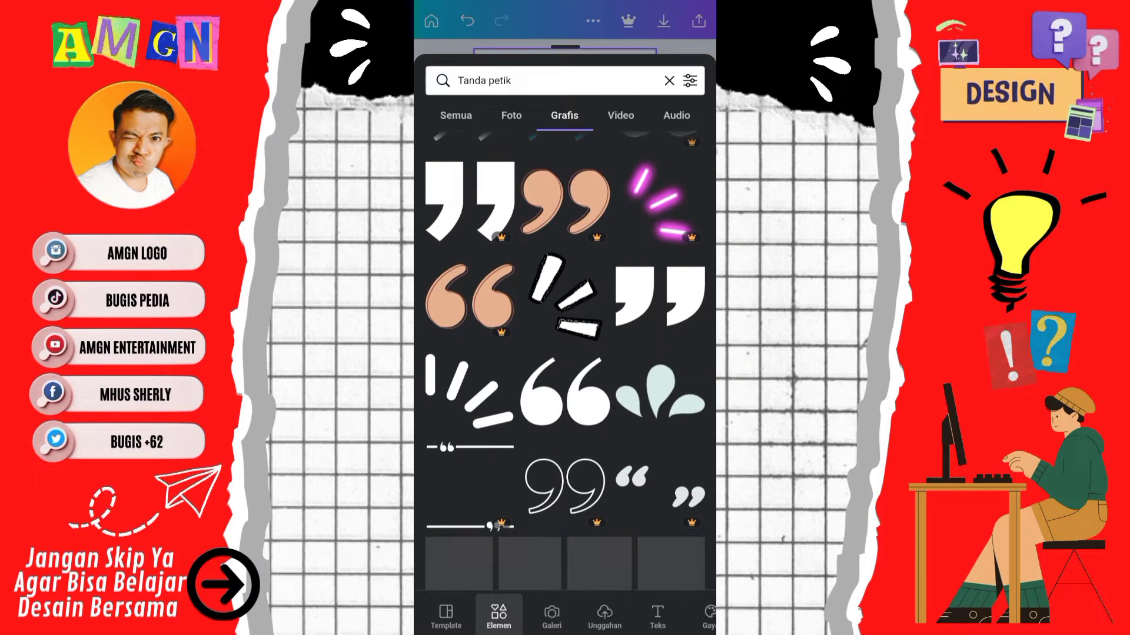
pyautogui.click(661, 391)
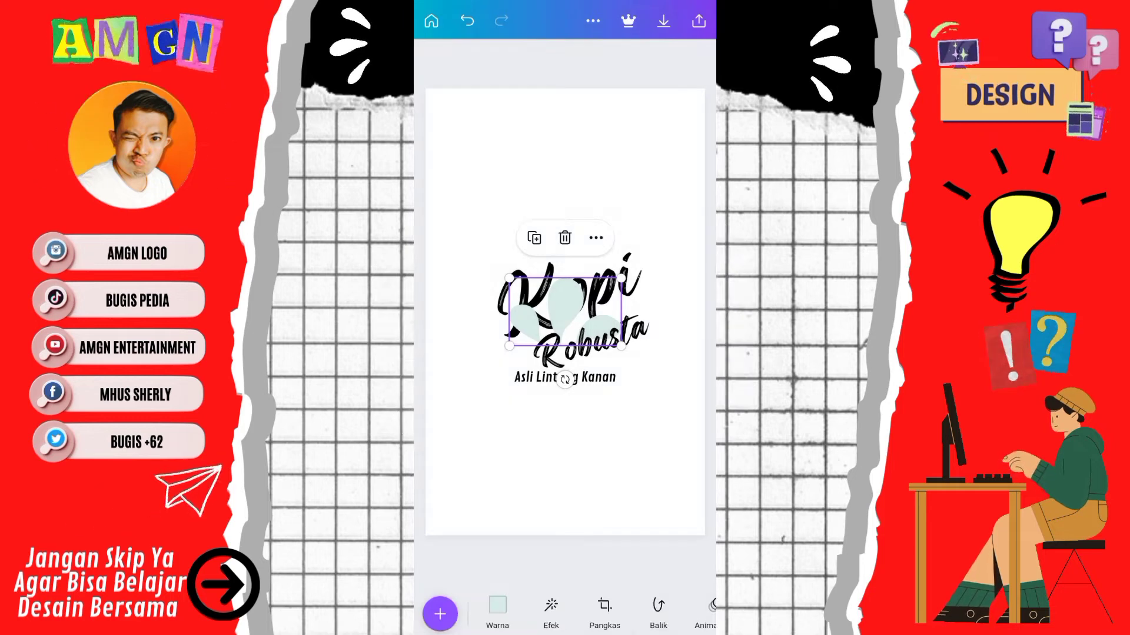
# Make the splash black, shrink and rotate it, and place it beside the K.
pyautogui.click(497, 612)
pyautogui.click(496, 452)
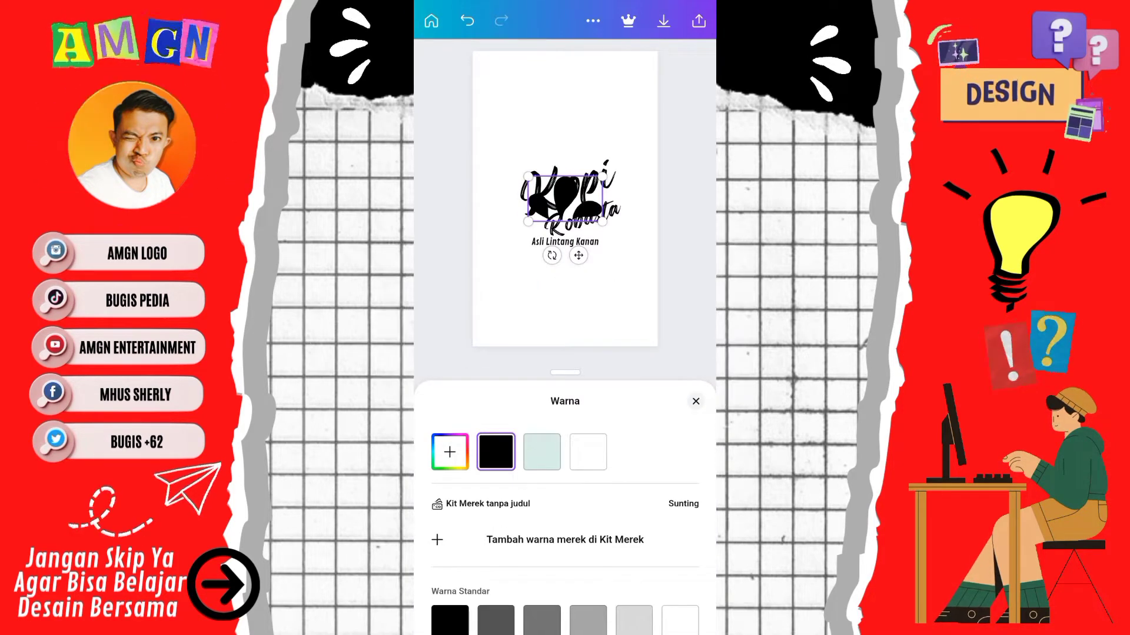
pyautogui.moveTo(602, 175); pyautogui.dragTo(577, 191)
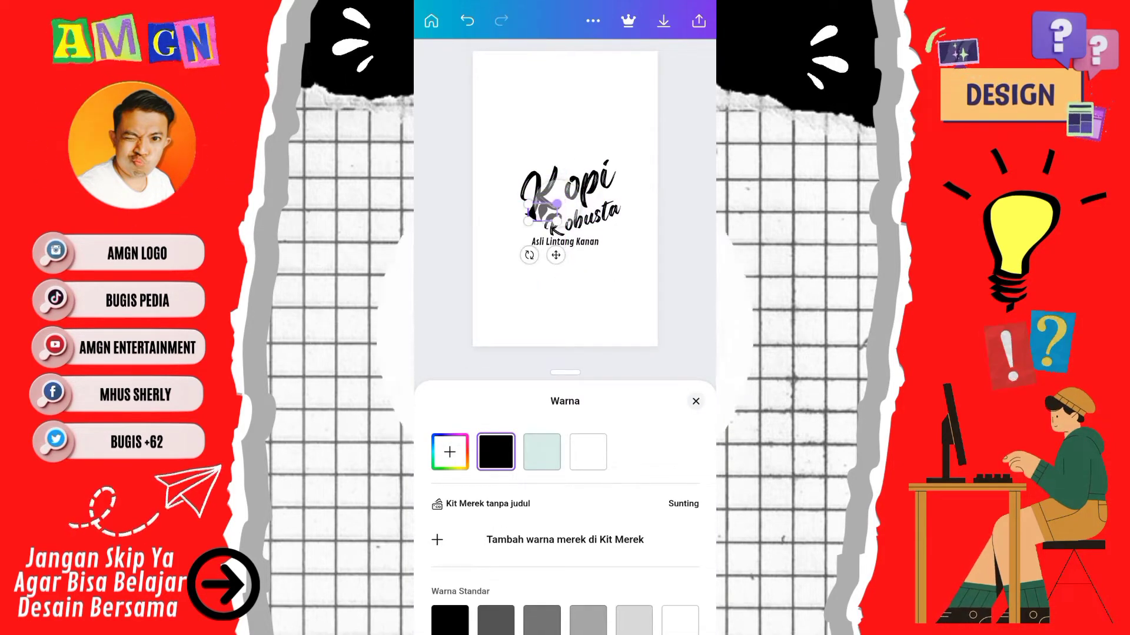
pyautogui.moveTo(542, 253); pyautogui.dragTo(544, 257)
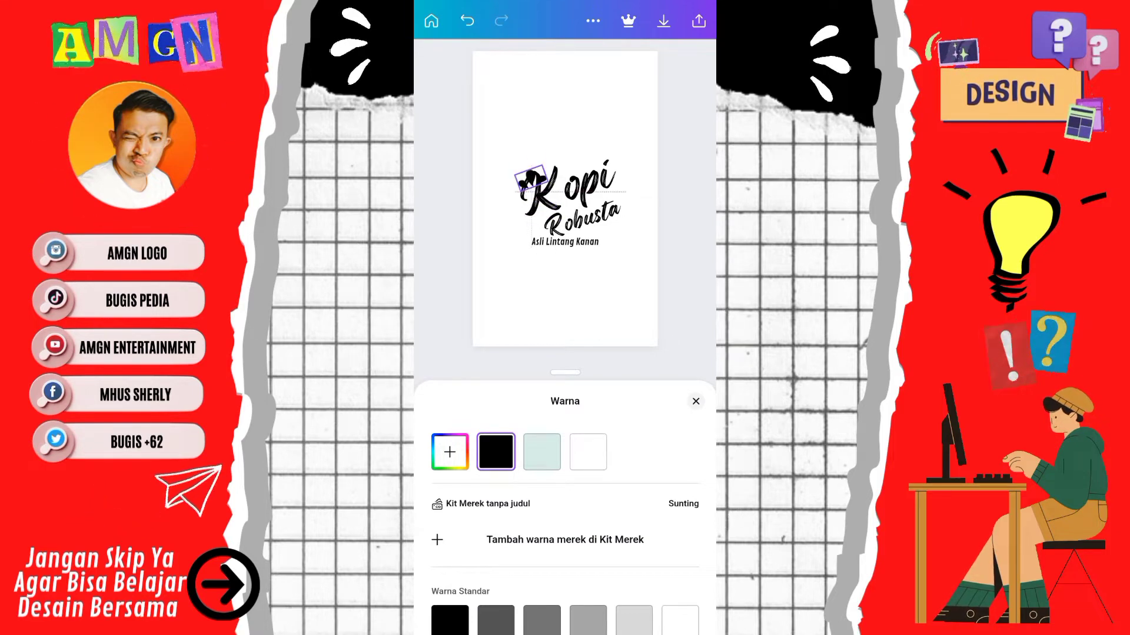
pyautogui.moveTo(526, 157); pyautogui.dragTo(527, 163)
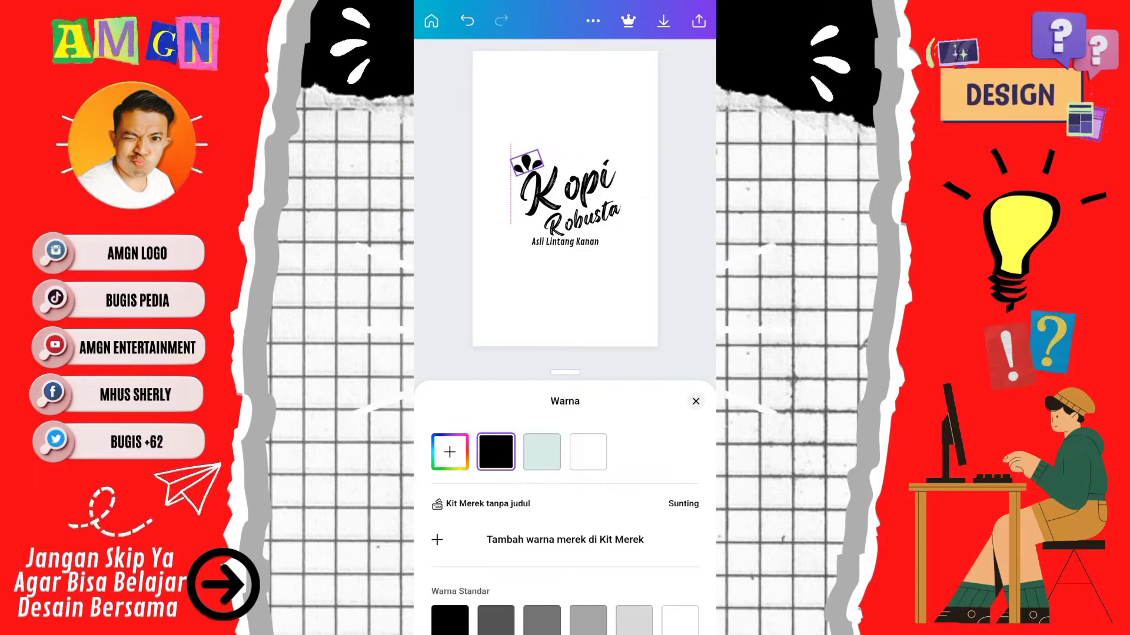
pyautogui.moveTo(529, 208); pyautogui.dragTo(533, 207)
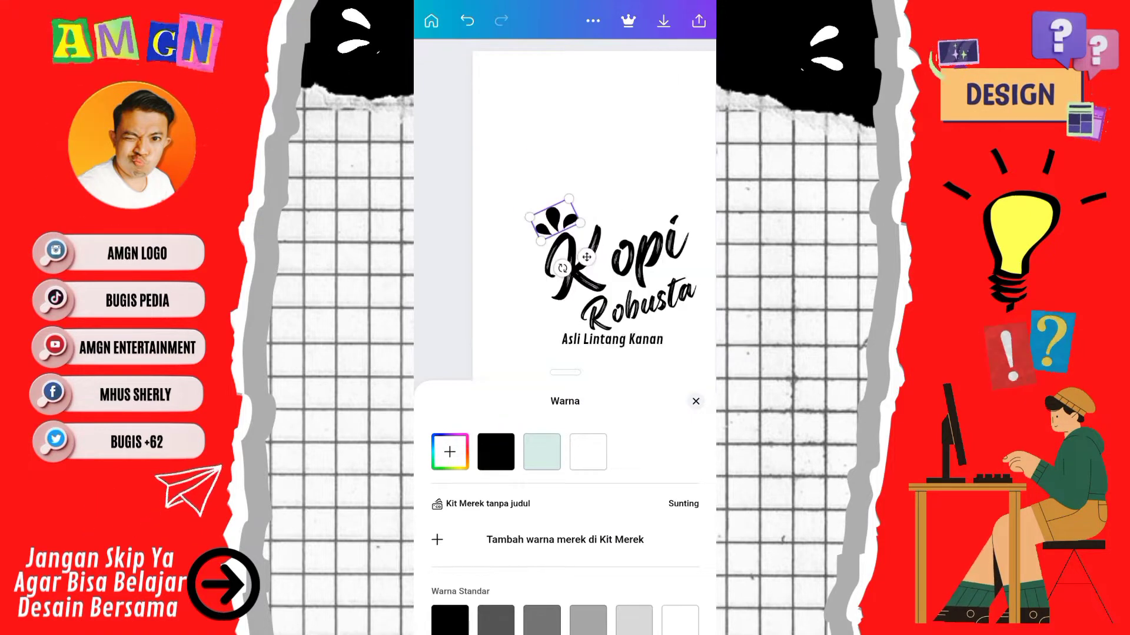
pyautogui.click(695, 402)
# Position the second splash accent beside the end of Kopi.
pyautogui.moveTo(511, 259); pyautogui.dragTo(542, 424)
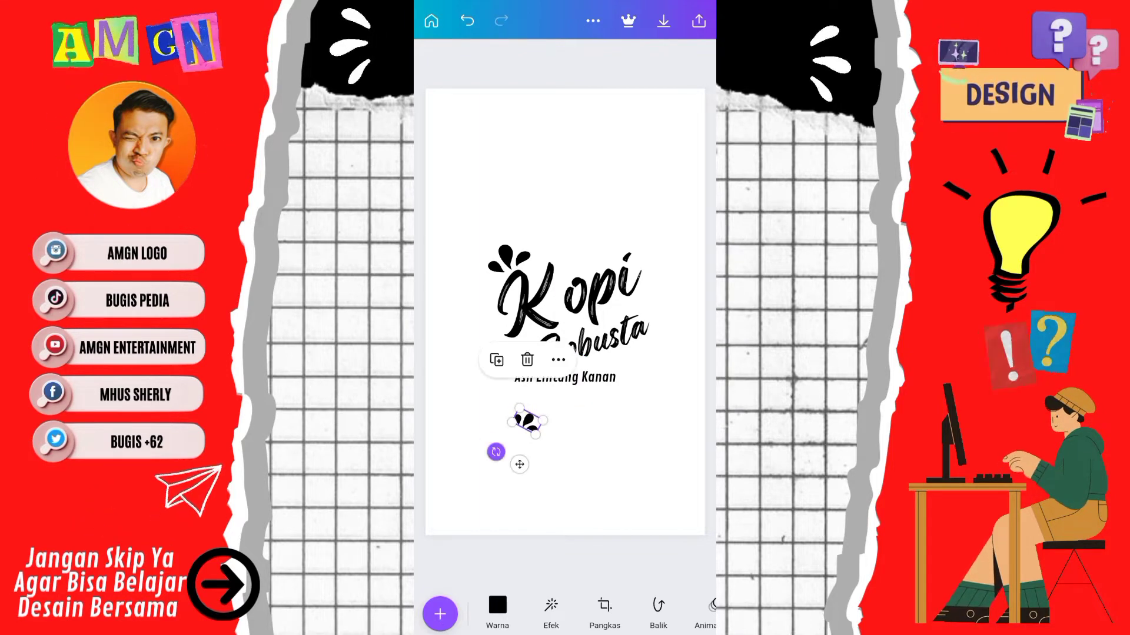
pyautogui.moveTo(633, 335); pyautogui.dragTo(648, 303)
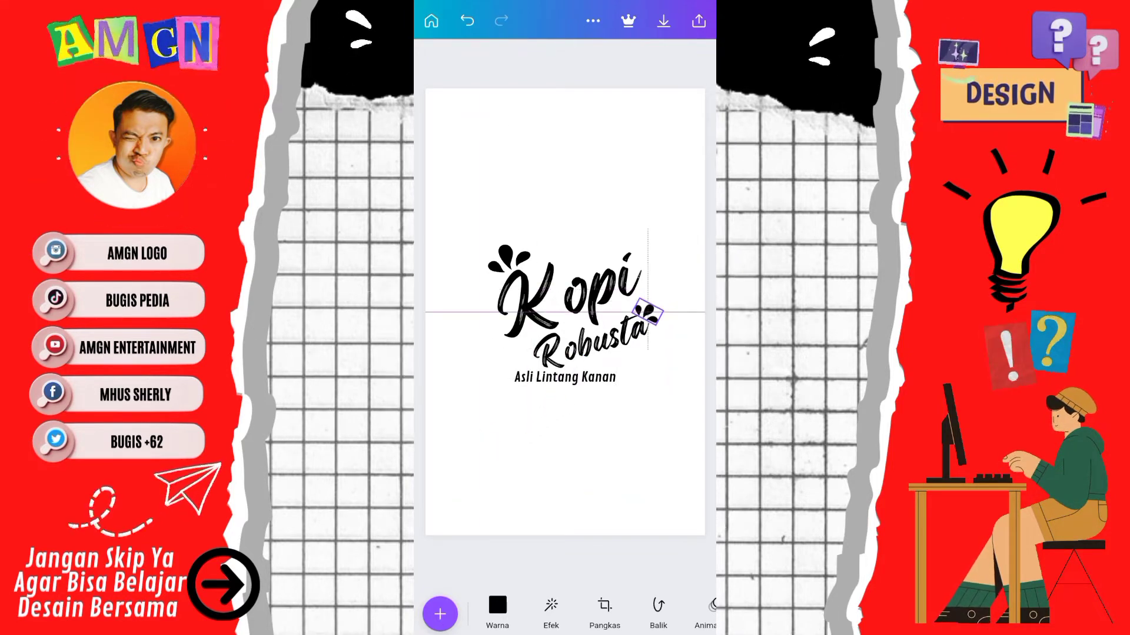
pyautogui.click(565, 459)
pyautogui.click(648, 312)
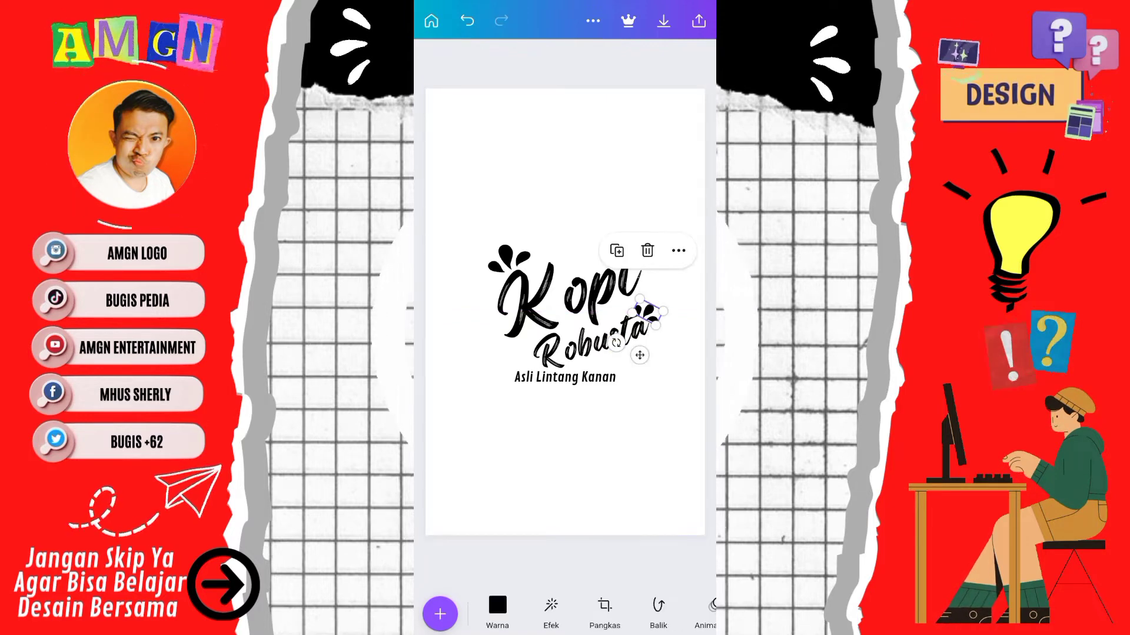
pyautogui.moveTo(647, 312); pyautogui.dragTo(652, 312)
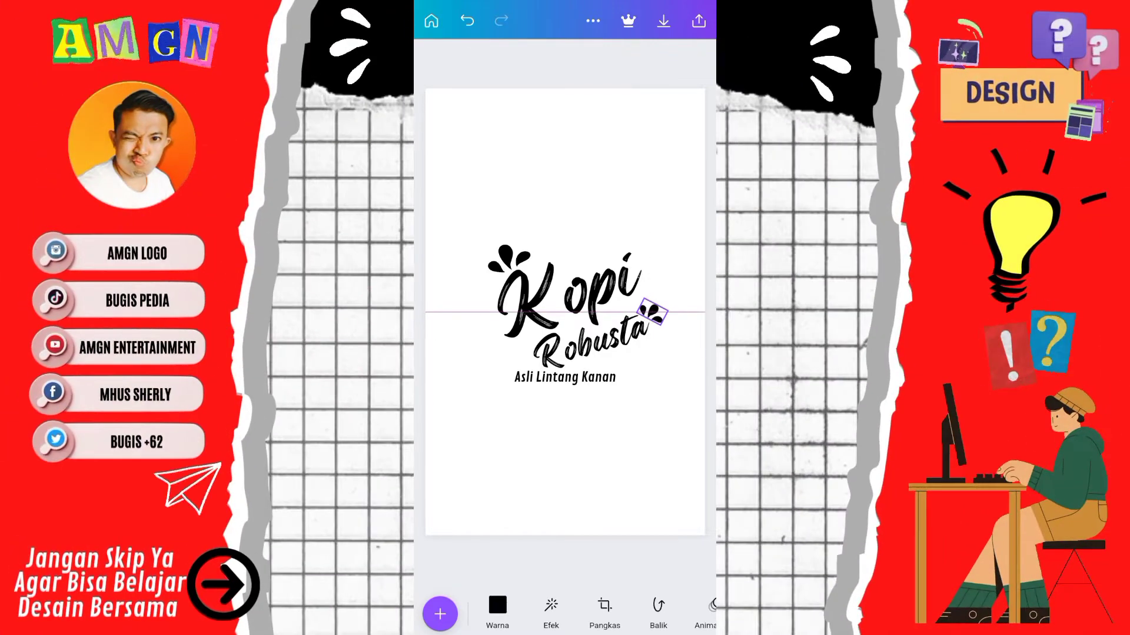
# Scroll the Coffee element results and add the coffee-bean image.
pyautogui.click(565, 459)
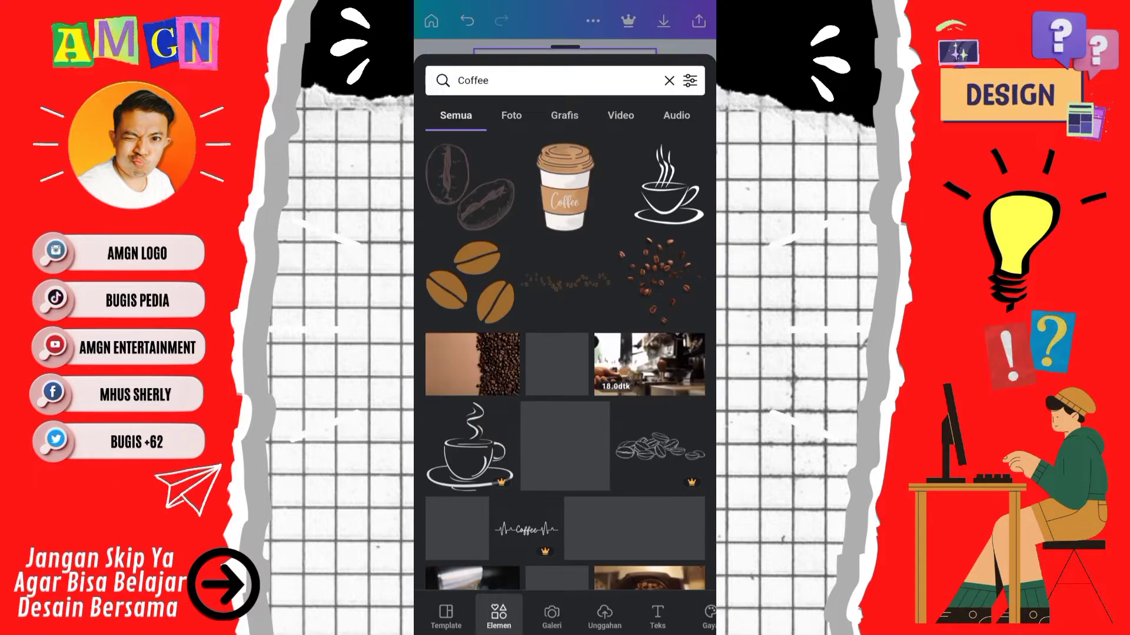
pyautogui.scroll(-4, 565, 353)
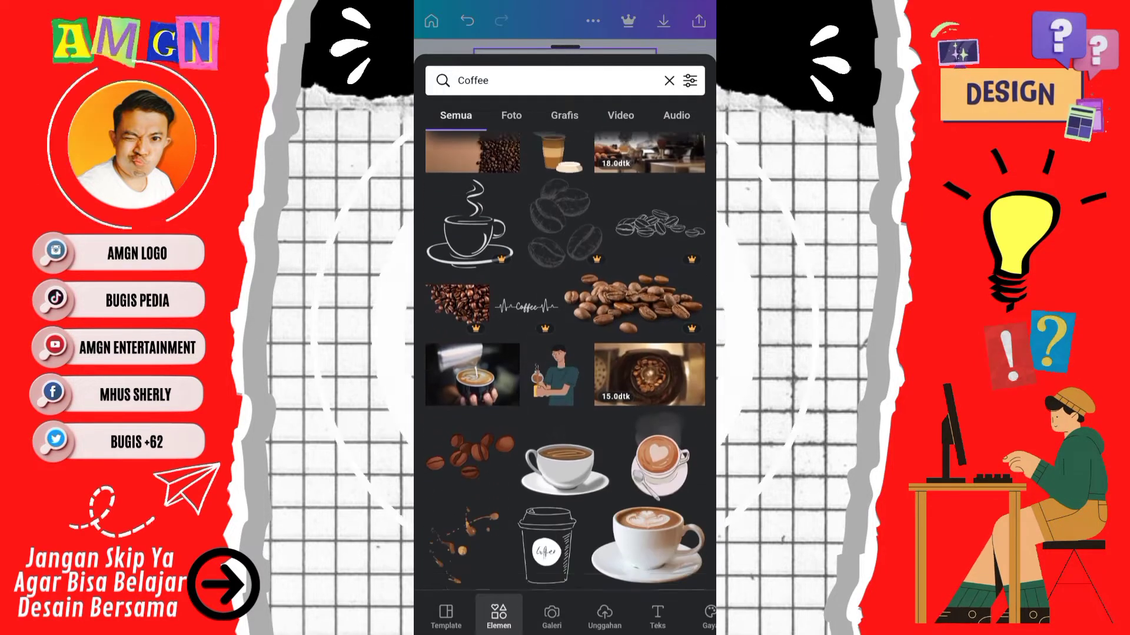
pyautogui.scroll(-3, 565, 353)
pyautogui.scroll(-5, 565, 353)
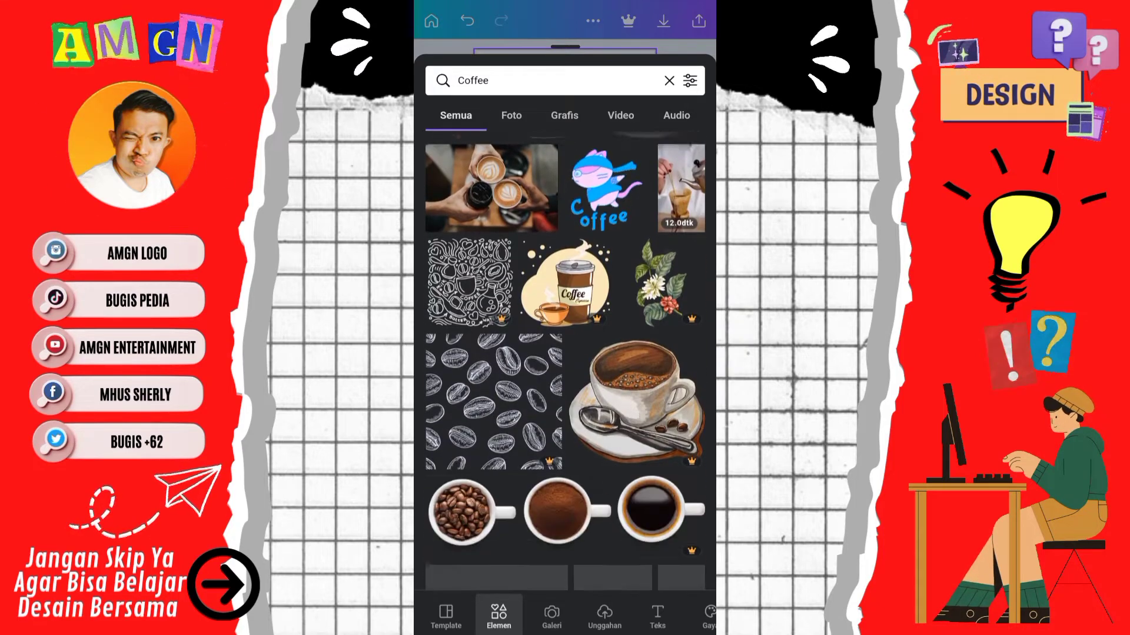
pyautogui.scroll(-3, 564, 353)
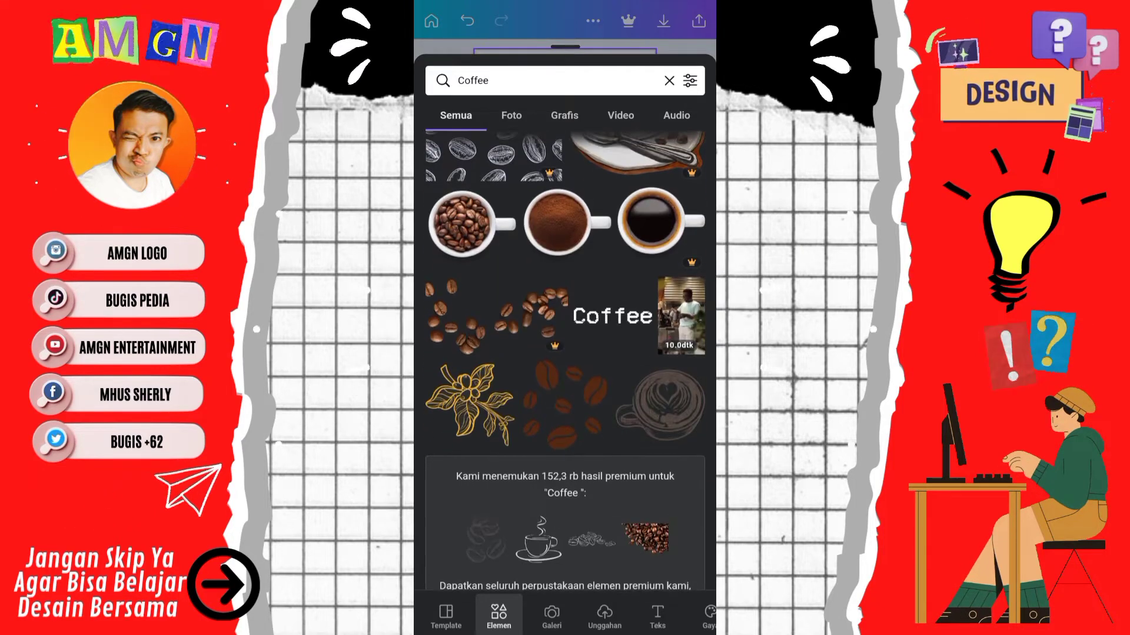
pyautogui.scroll(-3, 565, 353)
pyautogui.scroll(-3, 565, 353)
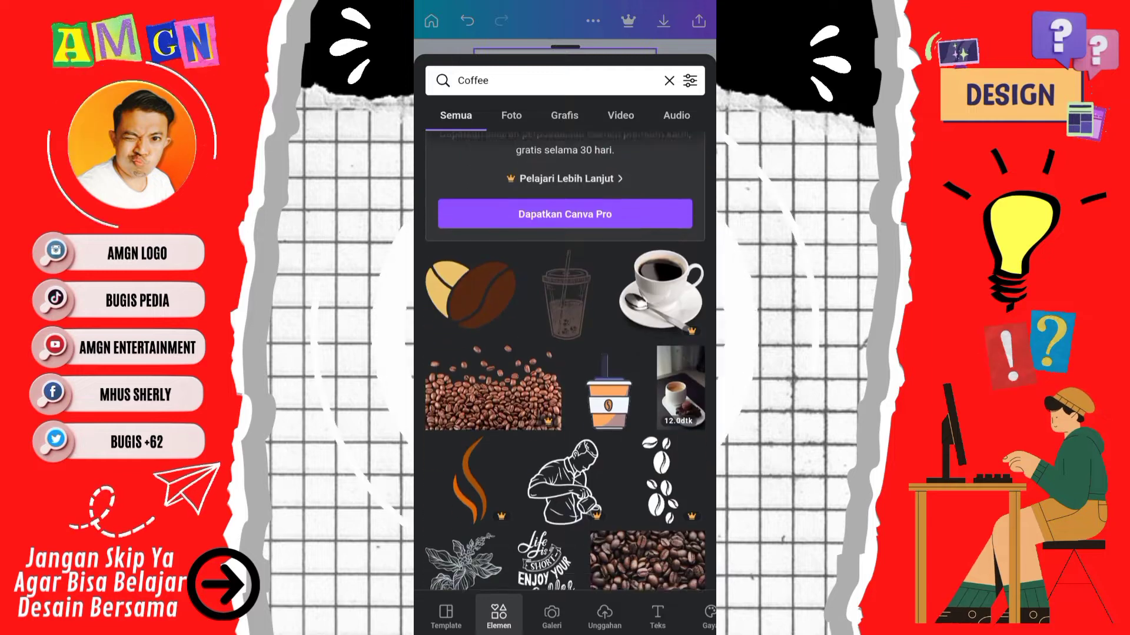
pyautogui.scroll(-1, 565, 354)
pyautogui.scroll(-1, 565, 353)
pyautogui.scroll(-1, 565, 353)
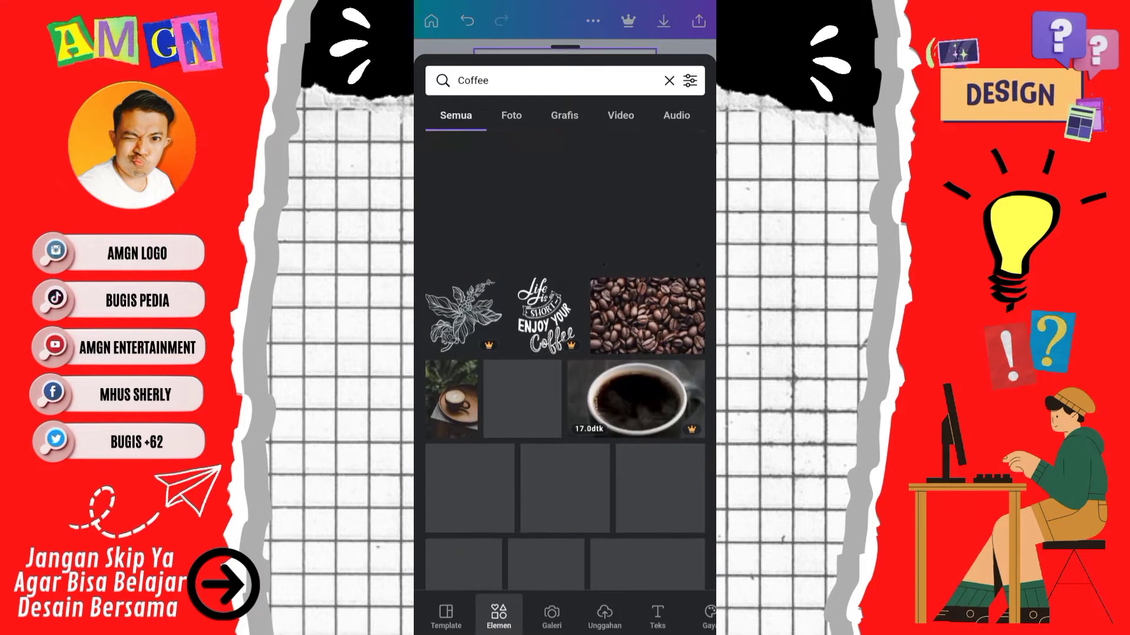
pyautogui.scroll(-3, 565, 353)
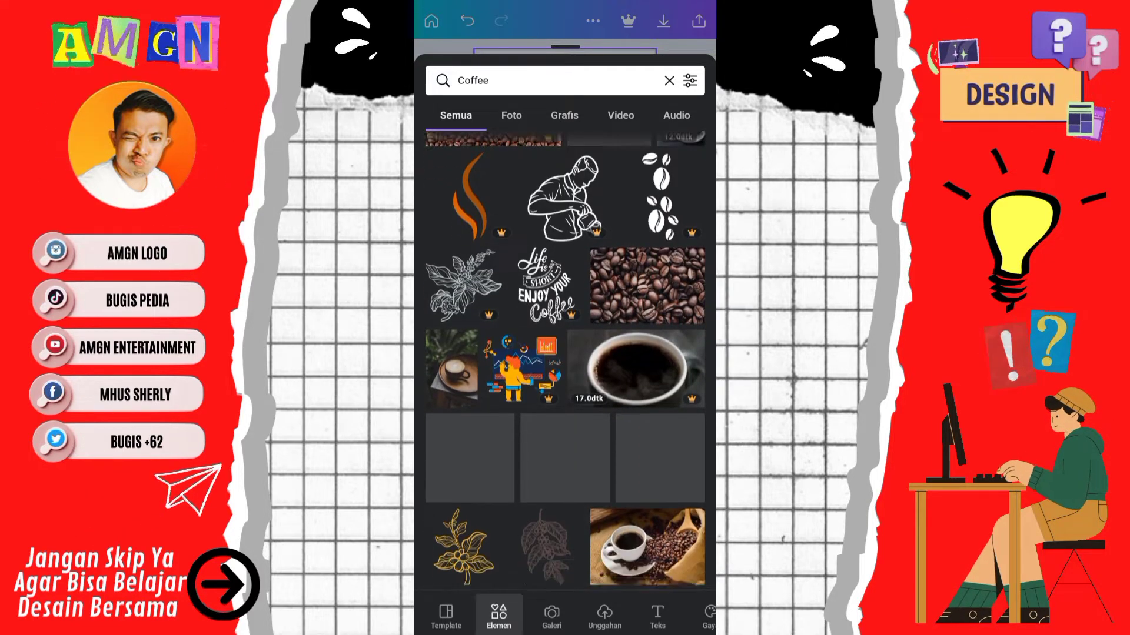
pyautogui.click(466, 467)
# Shrink the coffee bean, tilt it about 30° clockwise, and move it onto Kopi's o.
pyautogui.moveTo(615, 495); pyautogui.dragTo(602, 479)
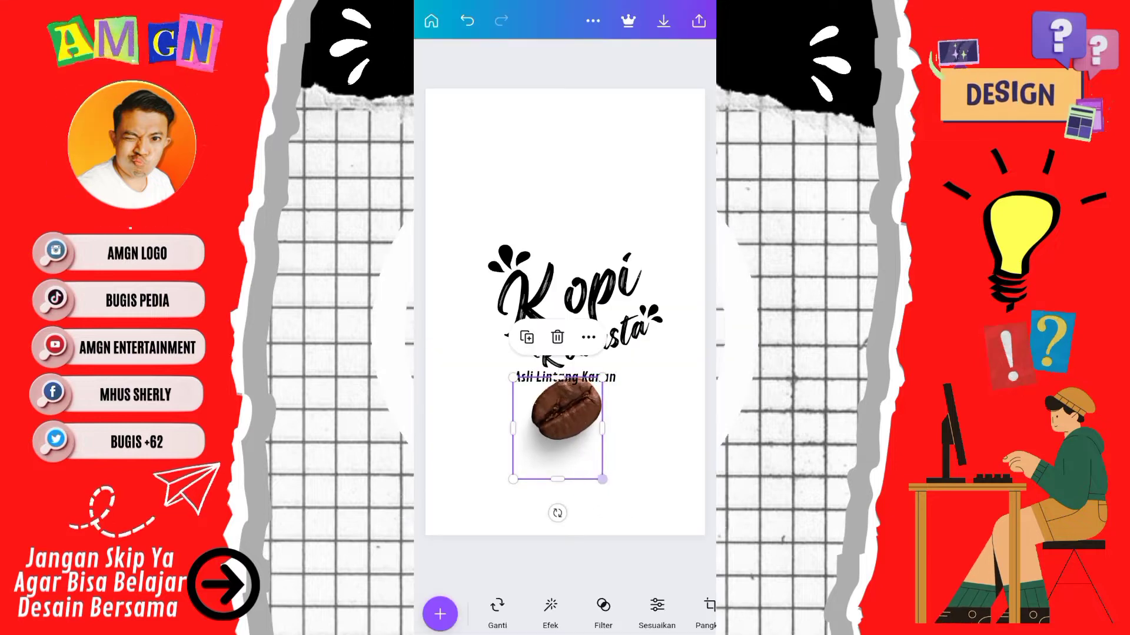
pyautogui.moveTo(557, 513); pyautogui.dragTo(591, 506)
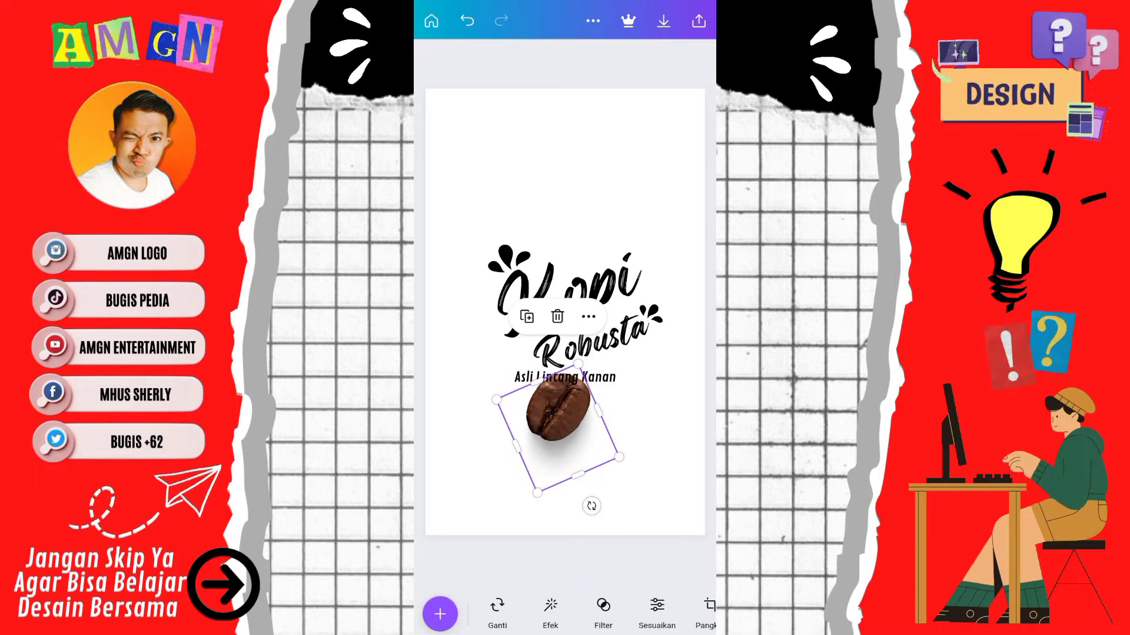
pyautogui.moveTo(619, 456)
pyautogui.mouseDown()
pyautogui.moveTo(600, 448)
pyautogui.moveTo(563, 462)
pyautogui.mouseUp()
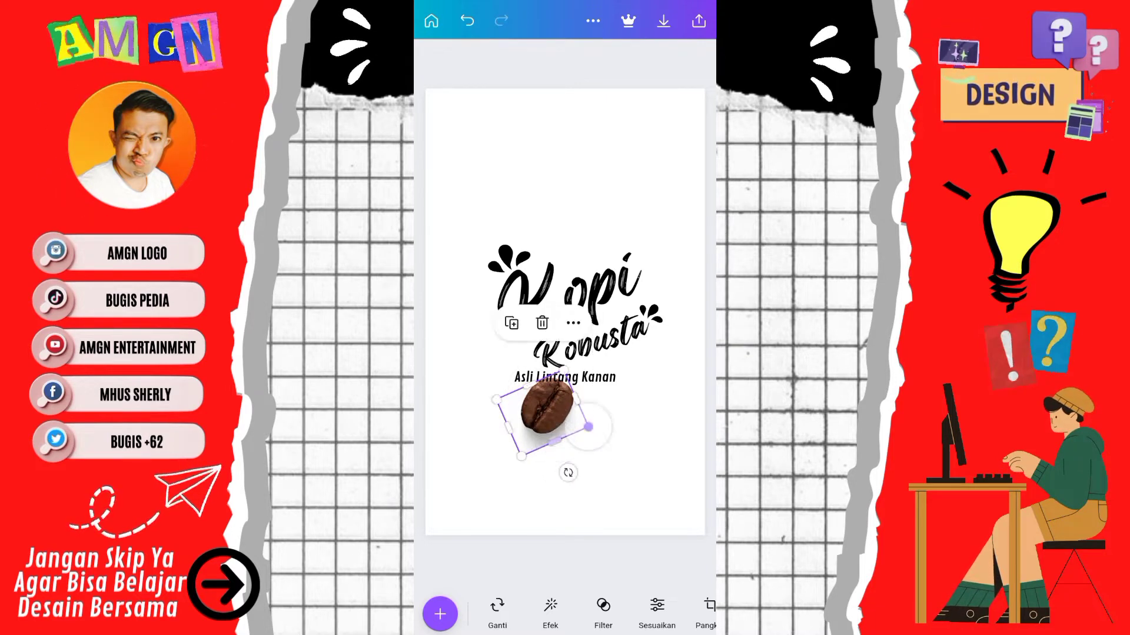
pyautogui.click(565, 488)
pyautogui.click(548, 409)
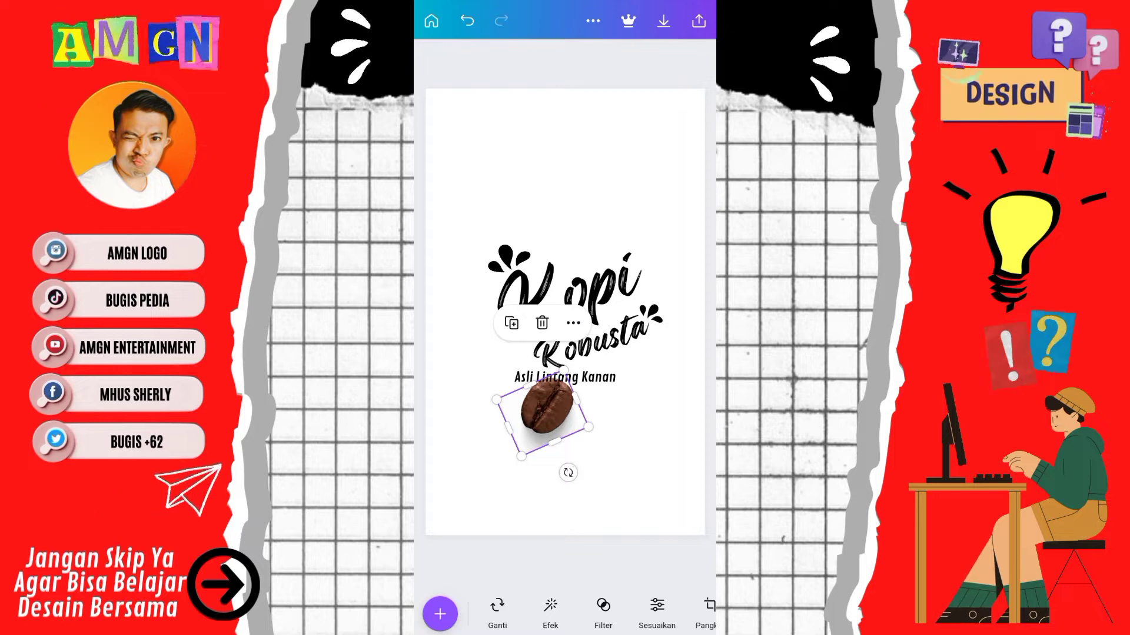
pyautogui.moveTo(547, 409)
pyautogui.mouseDown()
pyautogui.moveTo(583, 266)
pyautogui.moveTo(566, 294)
pyautogui.mouseUp()
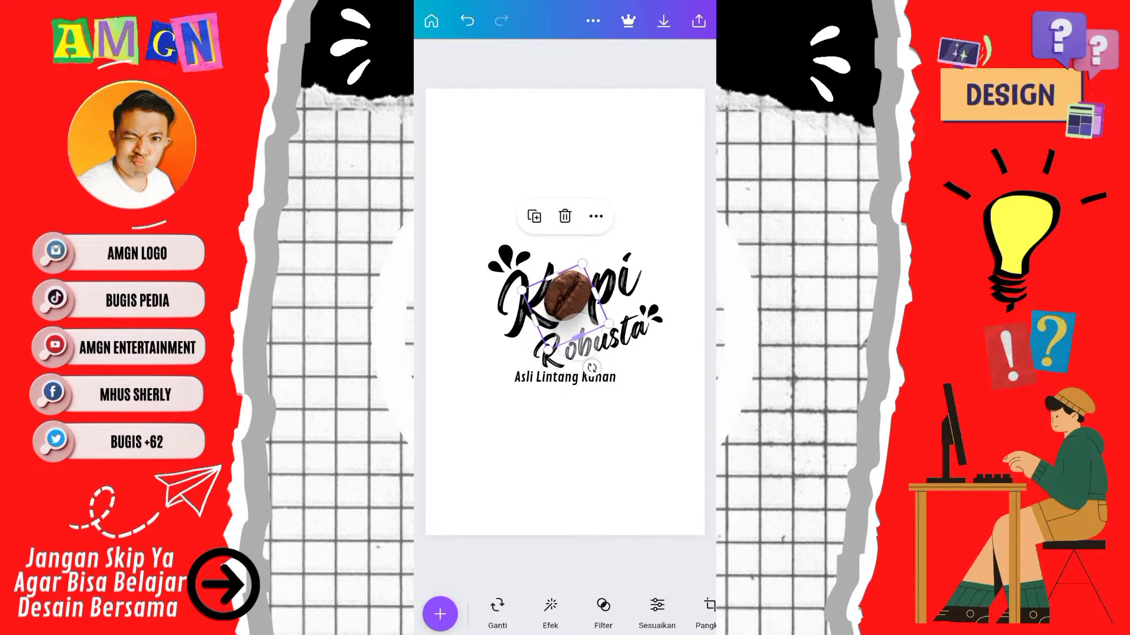
# Nudge the big bean, then place a small bean and a tilted duplicate above it.
pyautogui.click(565, 471)
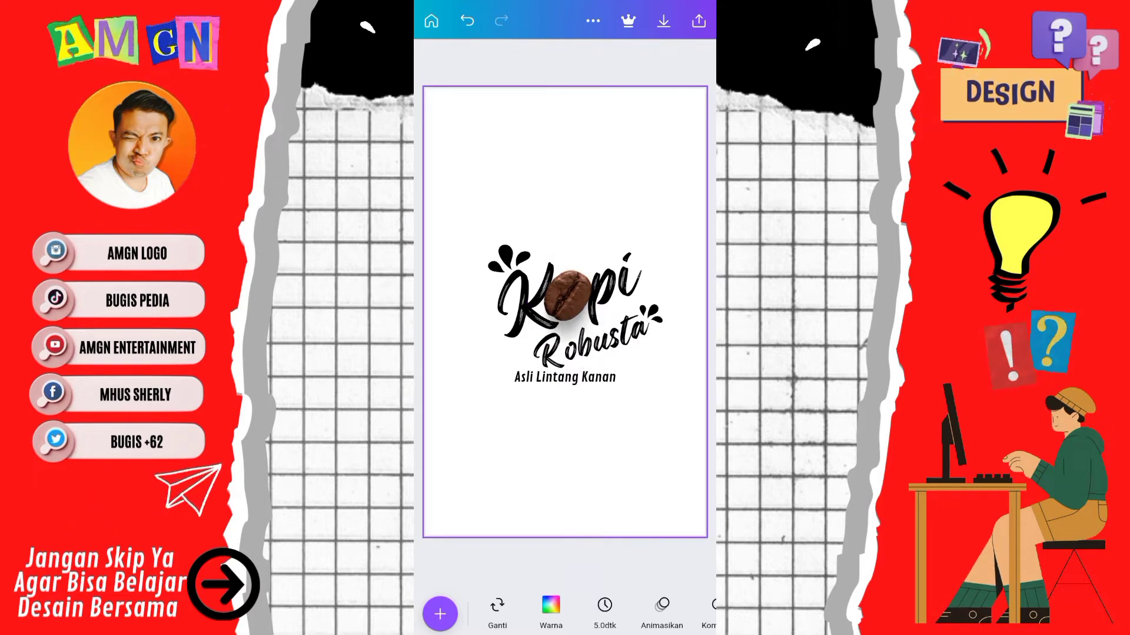
pyautogui.click(567, 294)
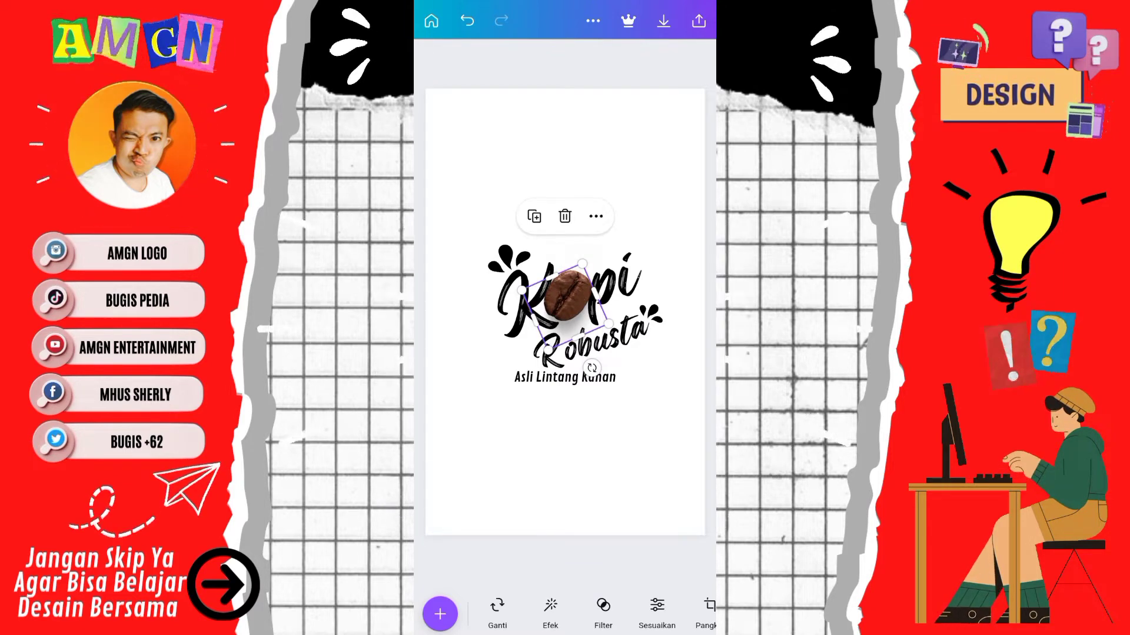
pyautogui.moveTo(566, 294); pyautogui.dragTo(572, 303)
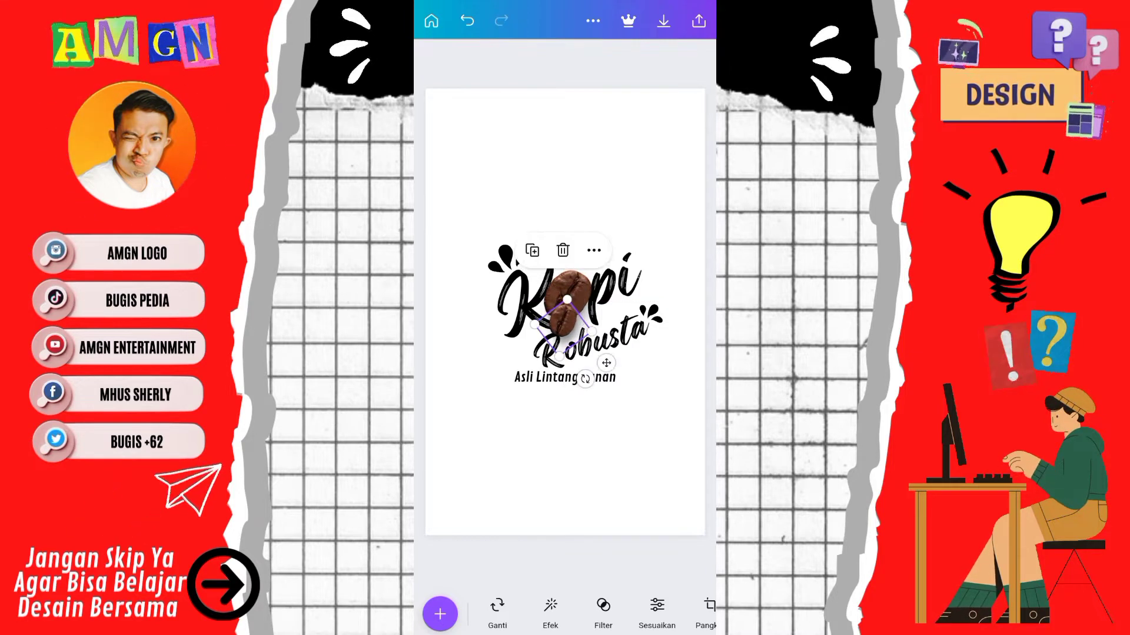
pyautogui.moveTo(565, 321); pyautogui.dragTo(592, 250)
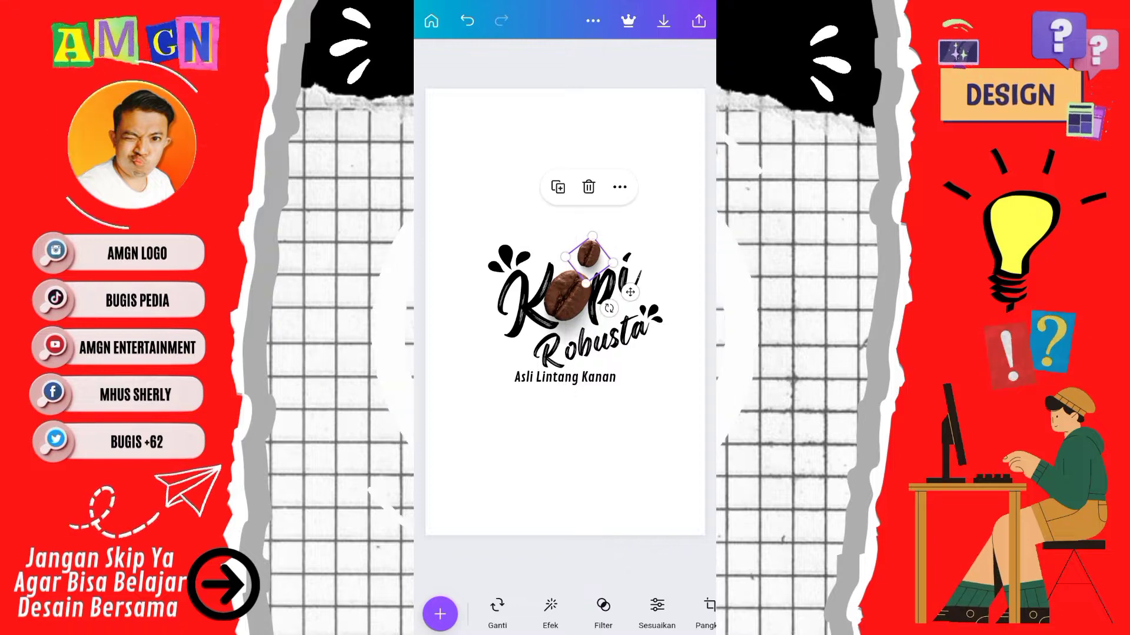
pyautogui.click(557, 187)
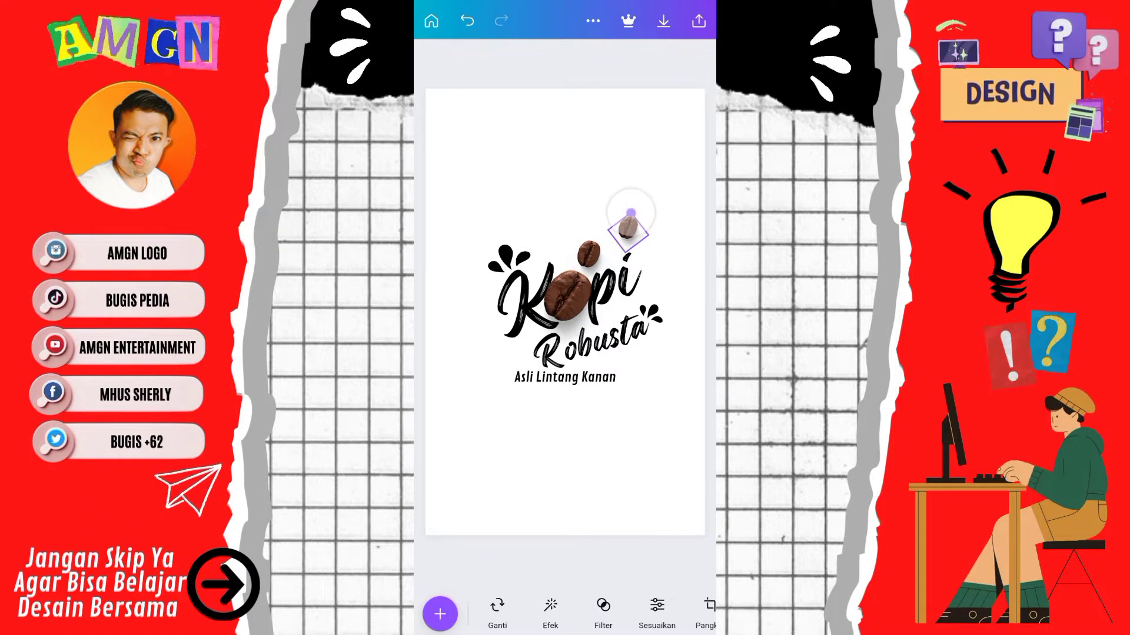
pyautogui.moveTo(631, 212); pyautogui.dragTo(627, 209)
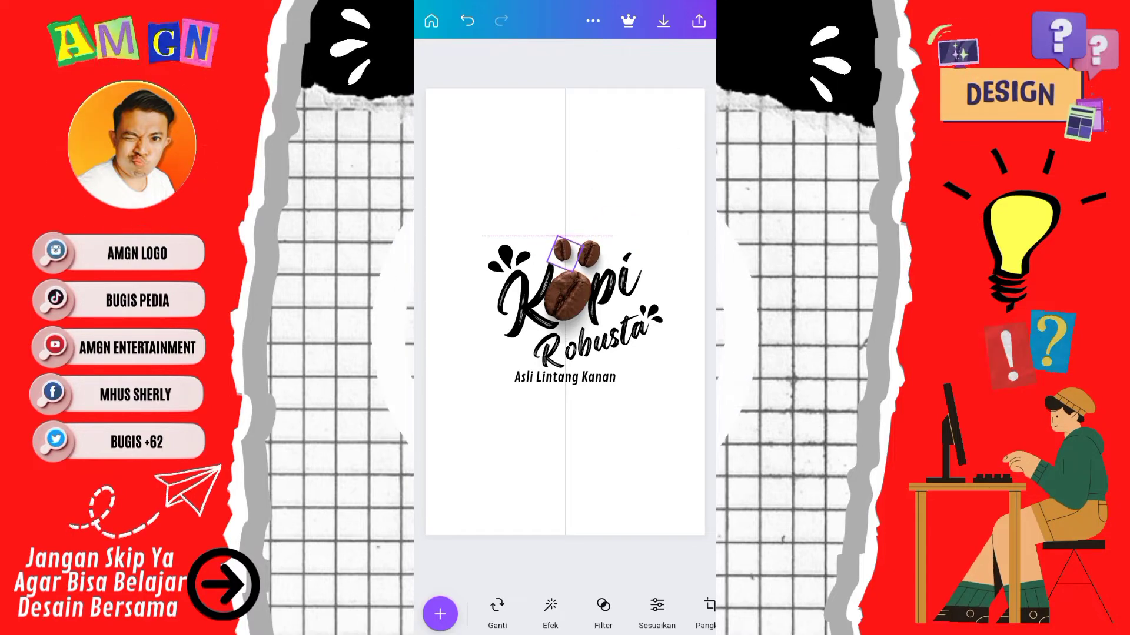
pyautogui.click(557, 237)
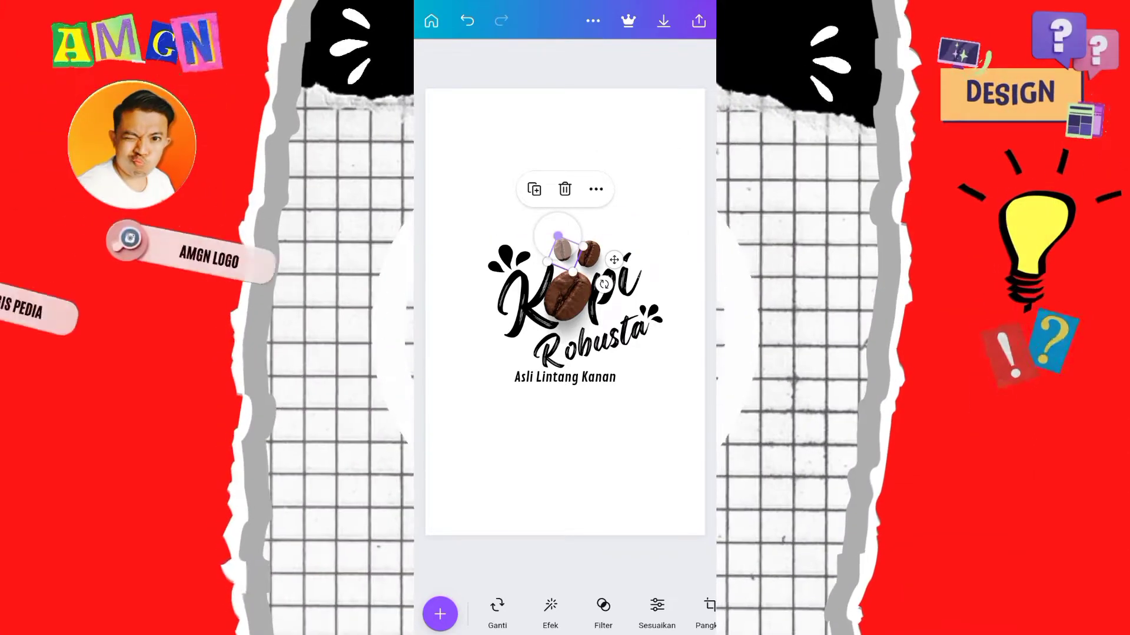
pyautogui.click(565, 459)
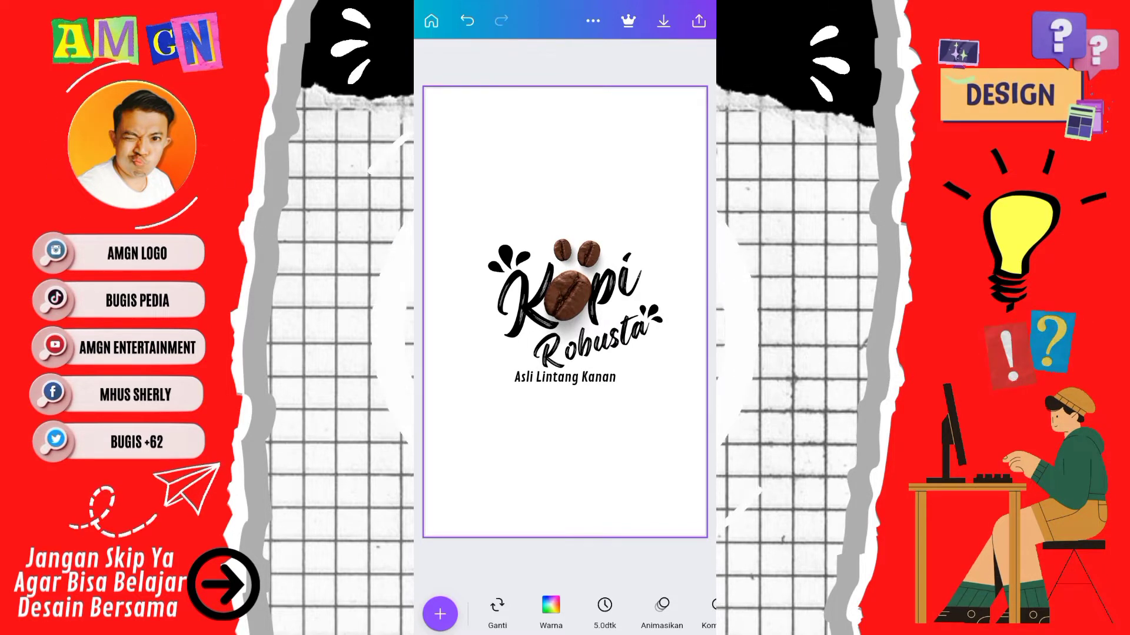
# Change the page background colour to light tan.
pyautogui.click(551, 612)
pyautogui.scroll(-3, 565, 530)
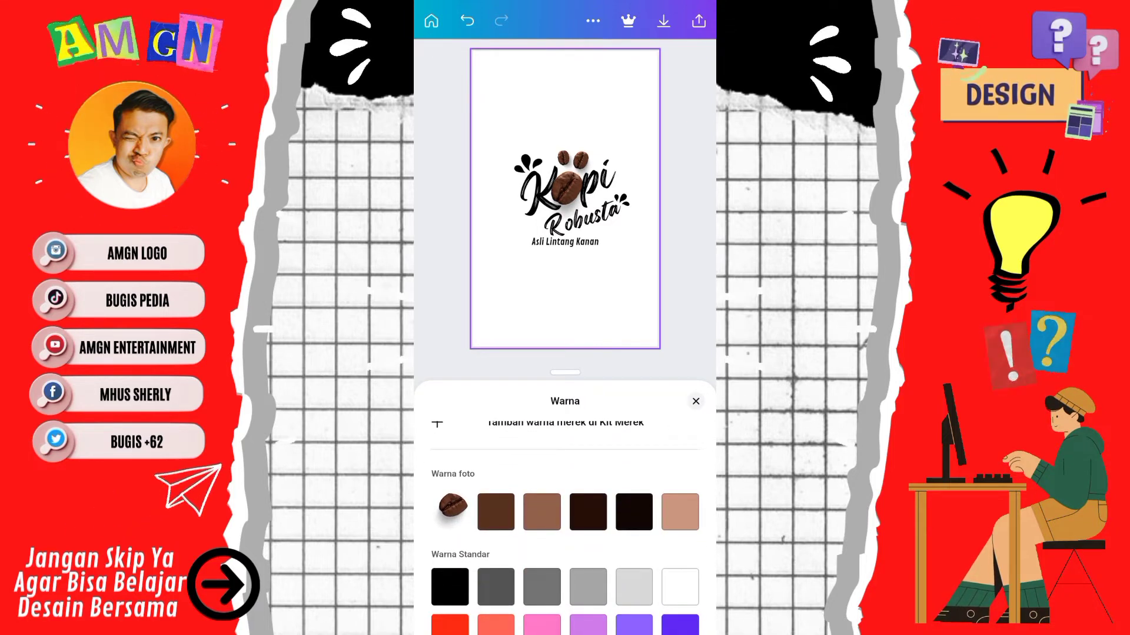
pyautogui.click(679, 512)
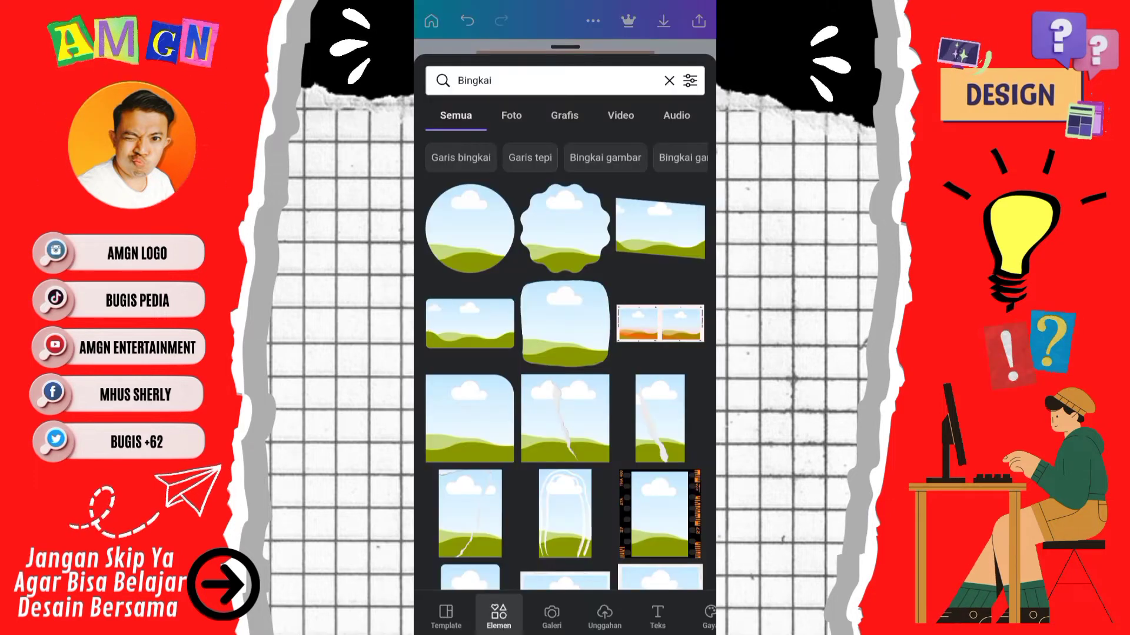
# Replace the Bingkai search with 'coffee' and browse the element results.
pyautogui.click(670, 80)
pyautogui.click(553, 81)
pyautogui.write('c')
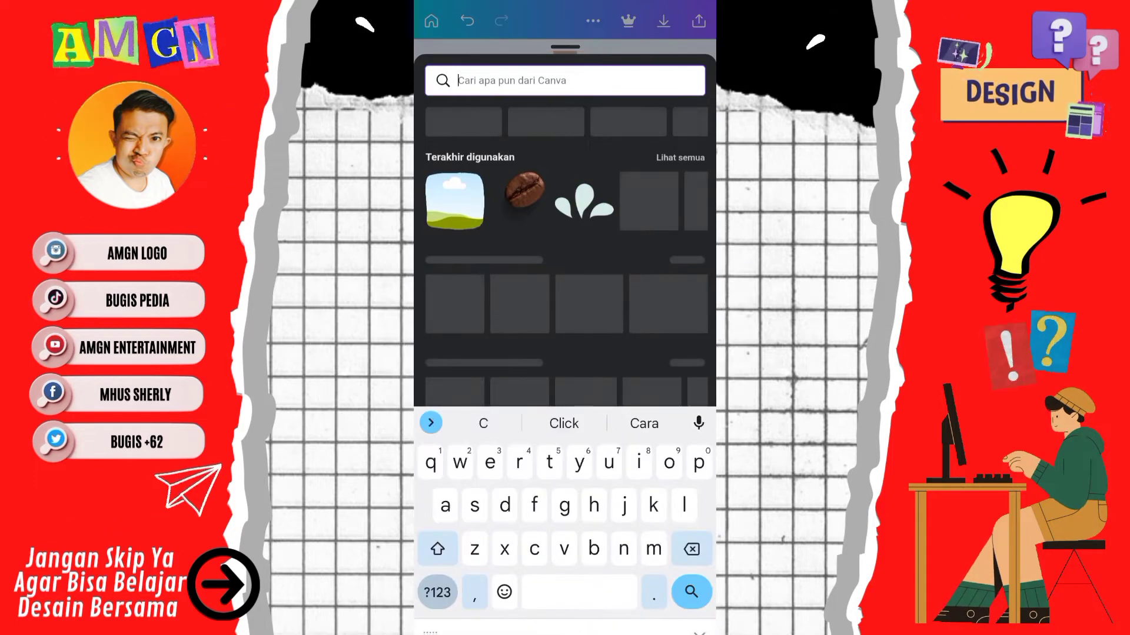
pyautogui.write('off')
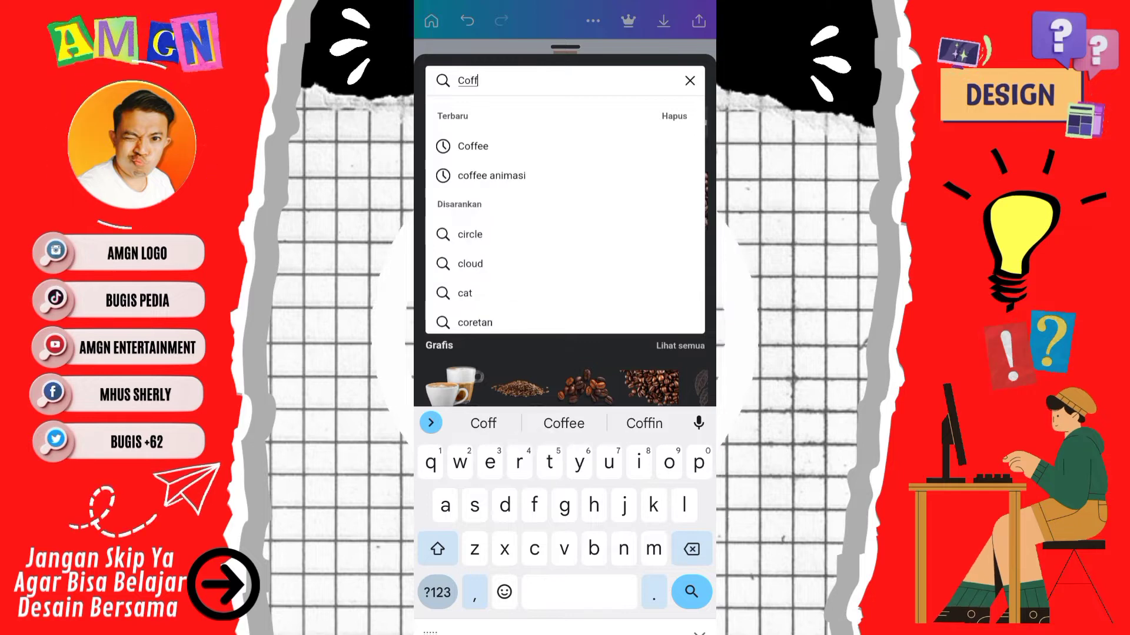
pyautogui.write('ee')
pyautogui.press('Return')
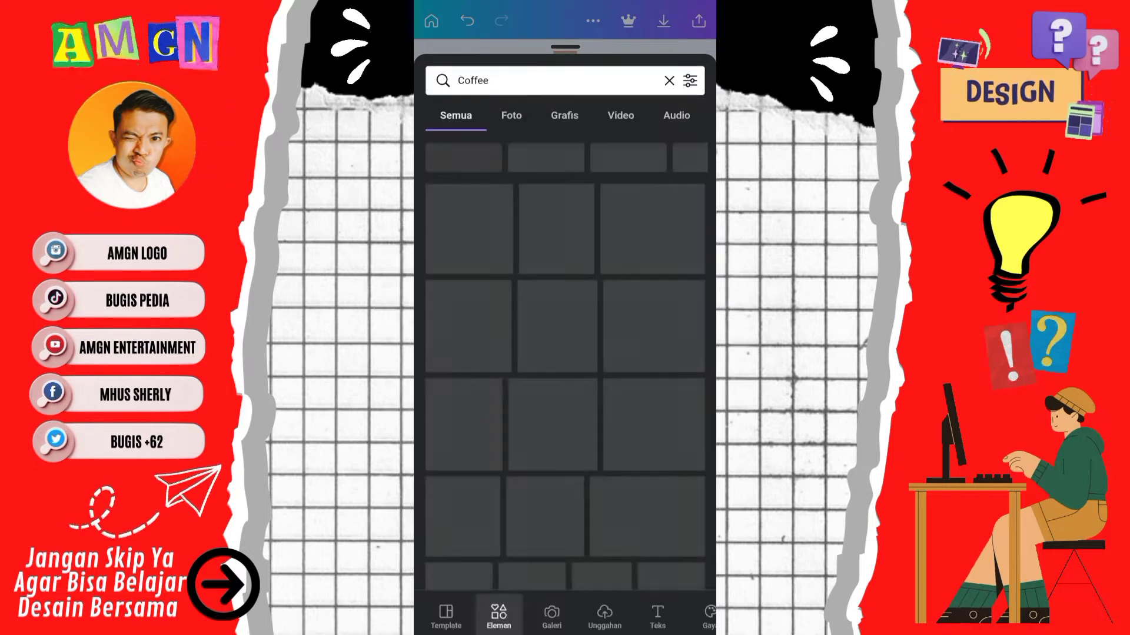
pyautogui.scroll(-3, 565, 353)
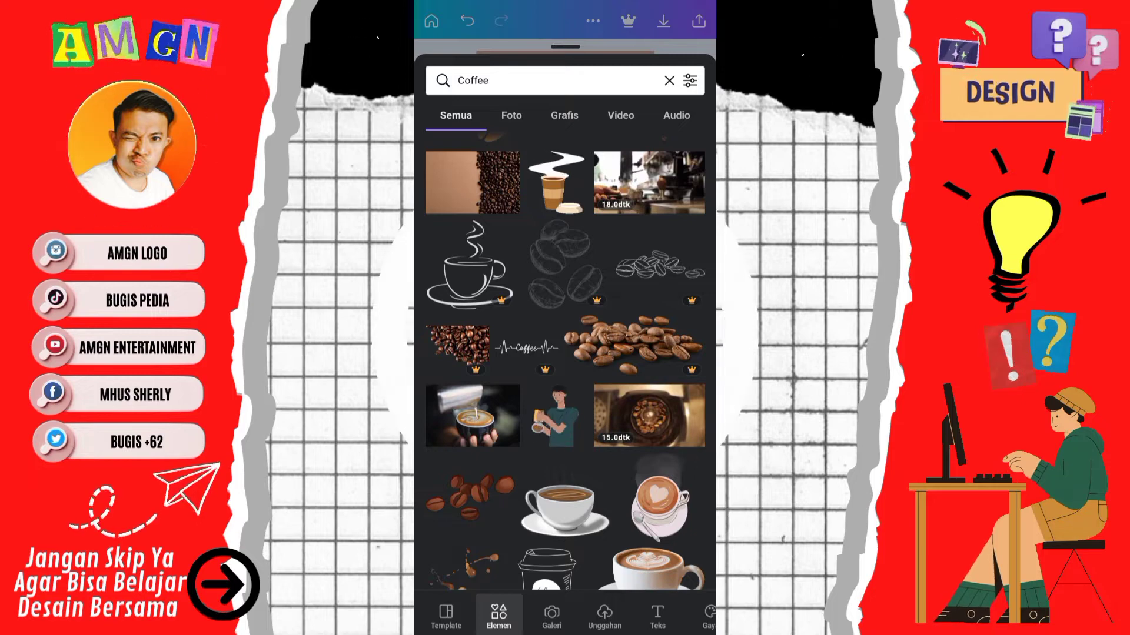
pyautogui.scroll(-1, 564, 365)
pyautogui.scroll(-2, 565, 365)
pyautogui.scroll(-2, 564, 365)
pyautogui.scroll(-1, 565, 365)
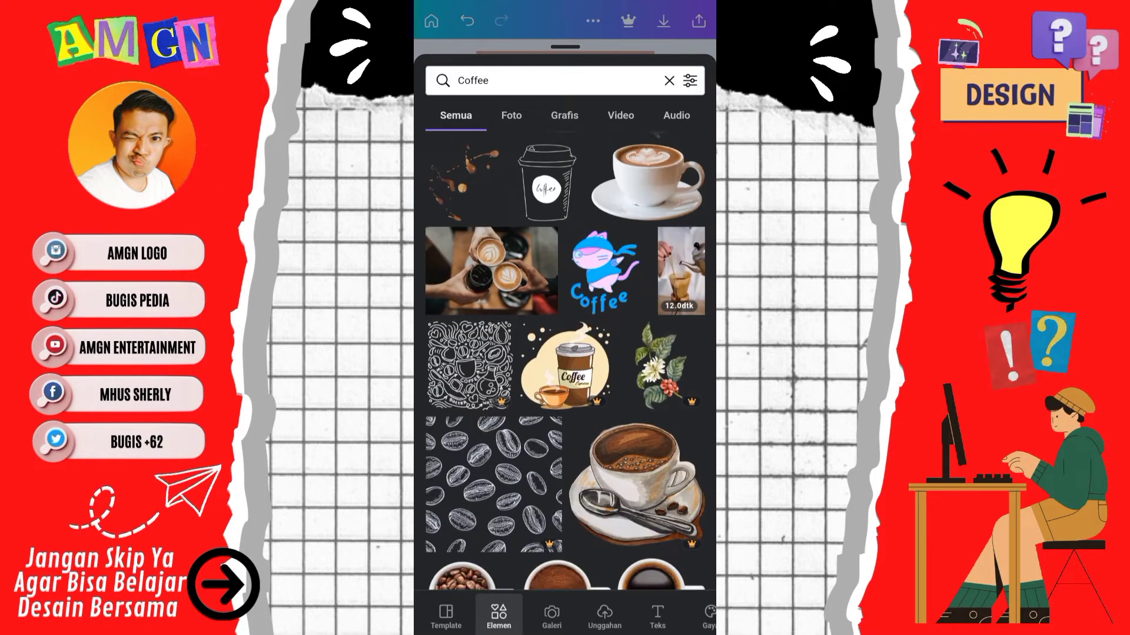
pyautogui.scroll(-2, 565, 364)
pyautogui.scroll(-3, 565, 365)
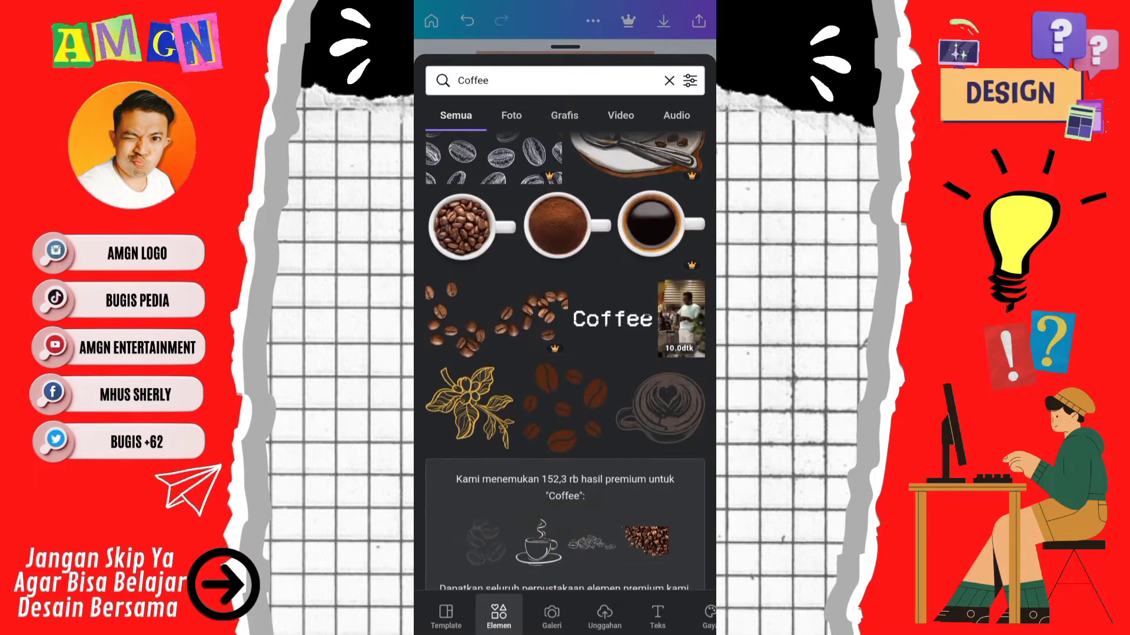
pyautogui.scroll(-3, 565, 364)
pyautogui.scroll(-2, 565, 364)
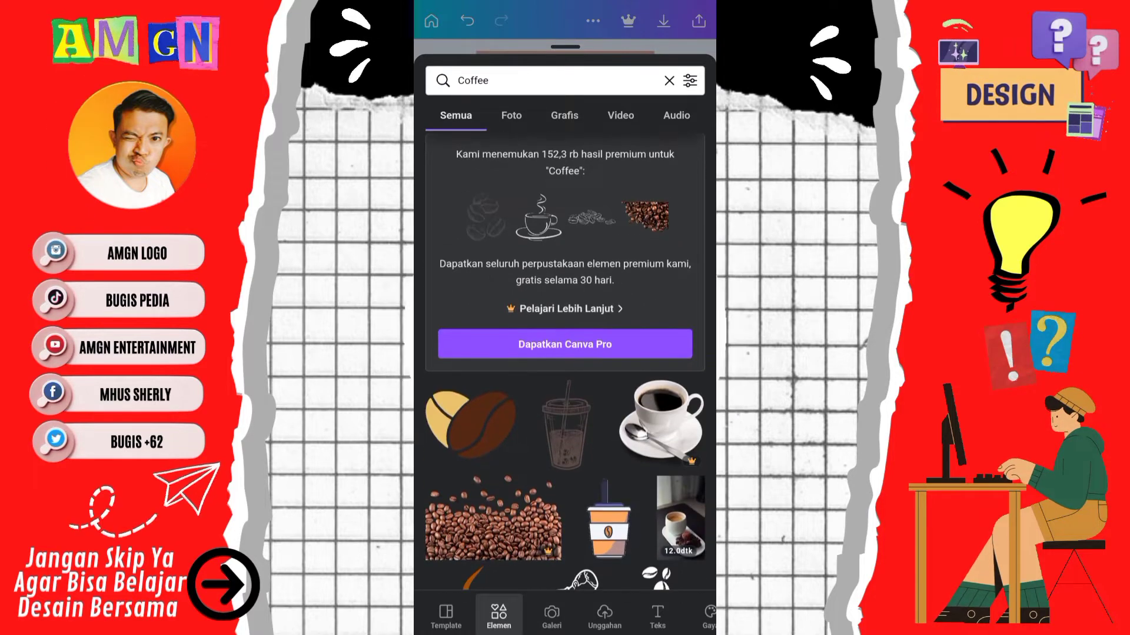
# Add the coffee-beans photo, stretch it across the page bottom, and set transparency to about 48.
pyautogui.click(493, 487)
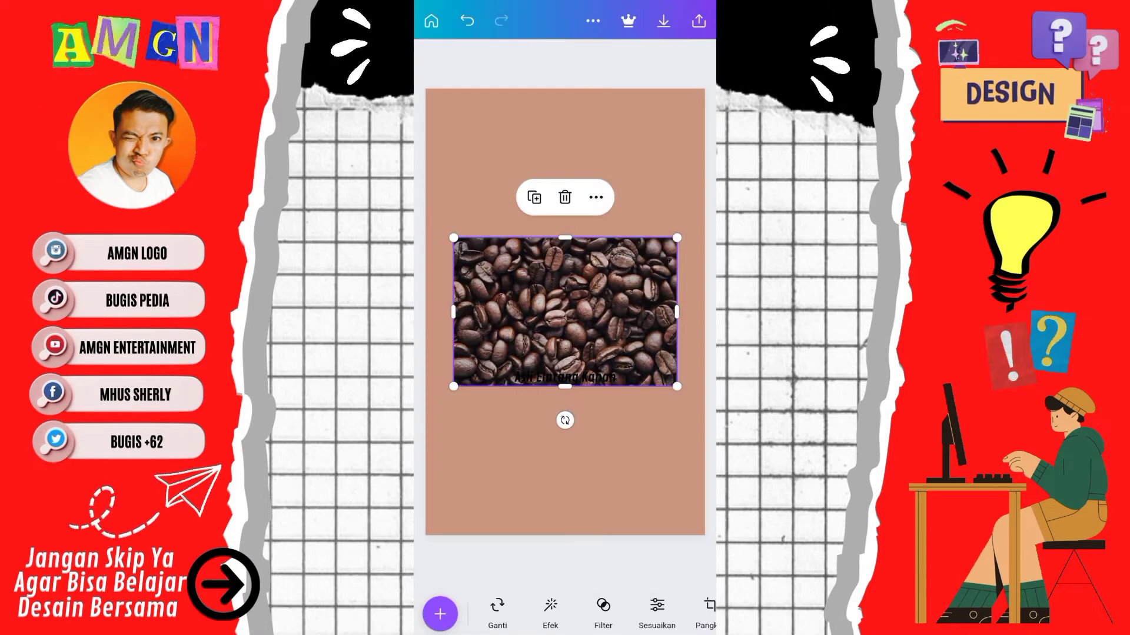
pyautogui.moveTo(676, 386); pyautogui.dragTo(698, 403)
pyautogui.moveTo(573, 319); pyautogui.dragTo(547, 497)
pyautogui.moveTo(650, 565); pyautogui.dragTo(700, 583)
pyautogui.moveTo(577, 467); pyautogui.dragTo(577, 481)
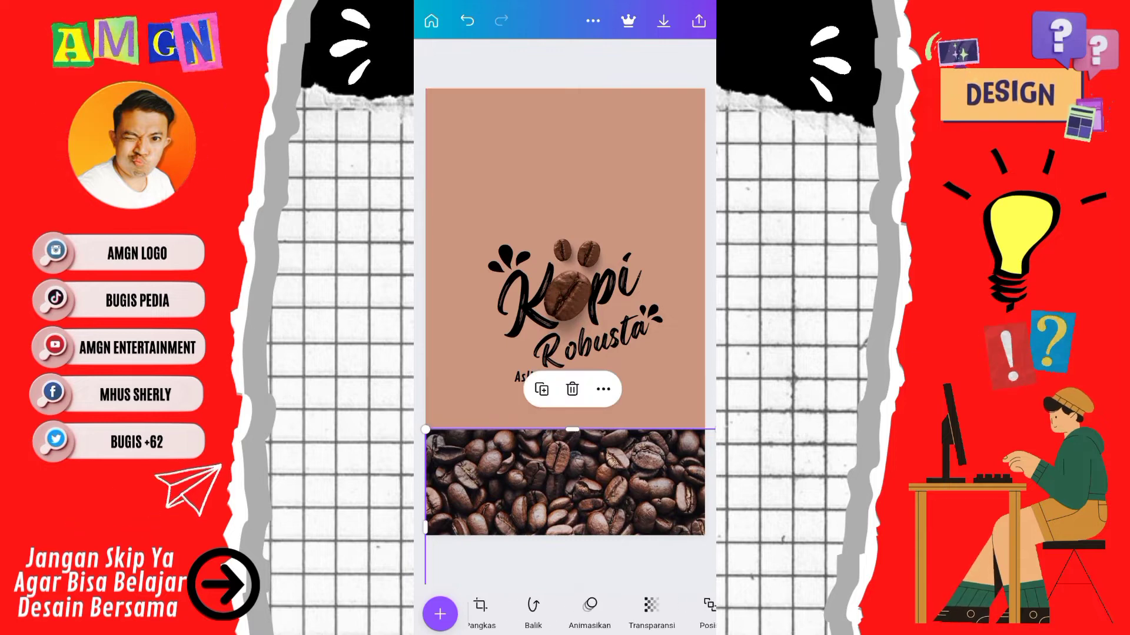
pyautogui.click(651, 612)
pyautogui.moveTo(703, 625); pyautogui.dragTo(536, 625)
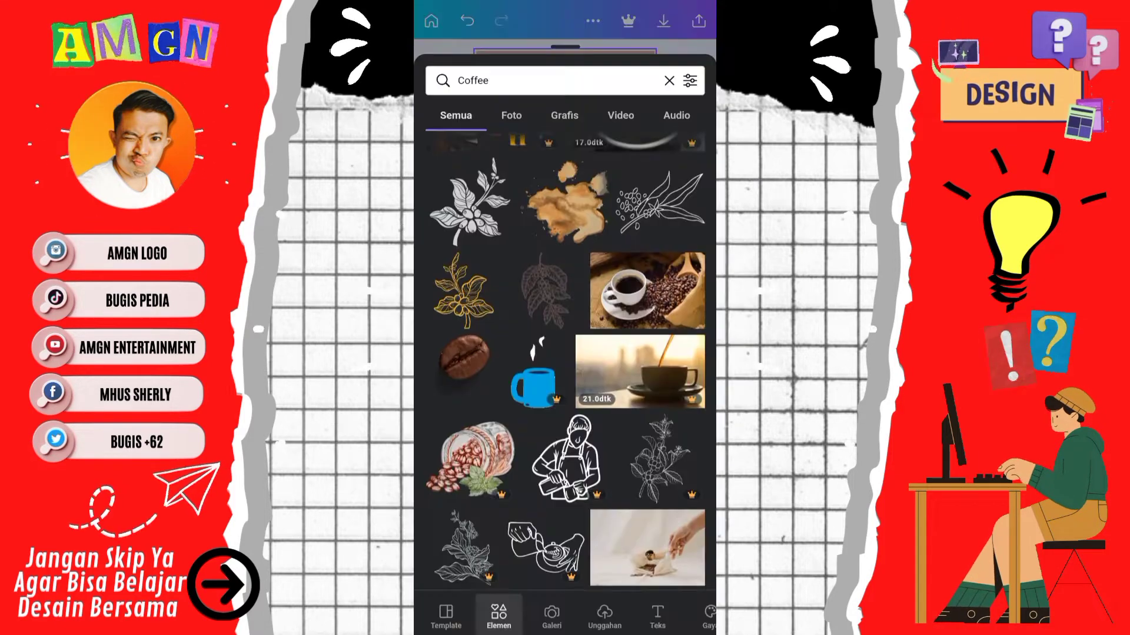
# Add the latte-art coffee cup from the Coffee results and shrink it to a small badge.
pyautogui.scroll(-3, 565, 353)
pyautogui.scroll(-3, 564, 353)
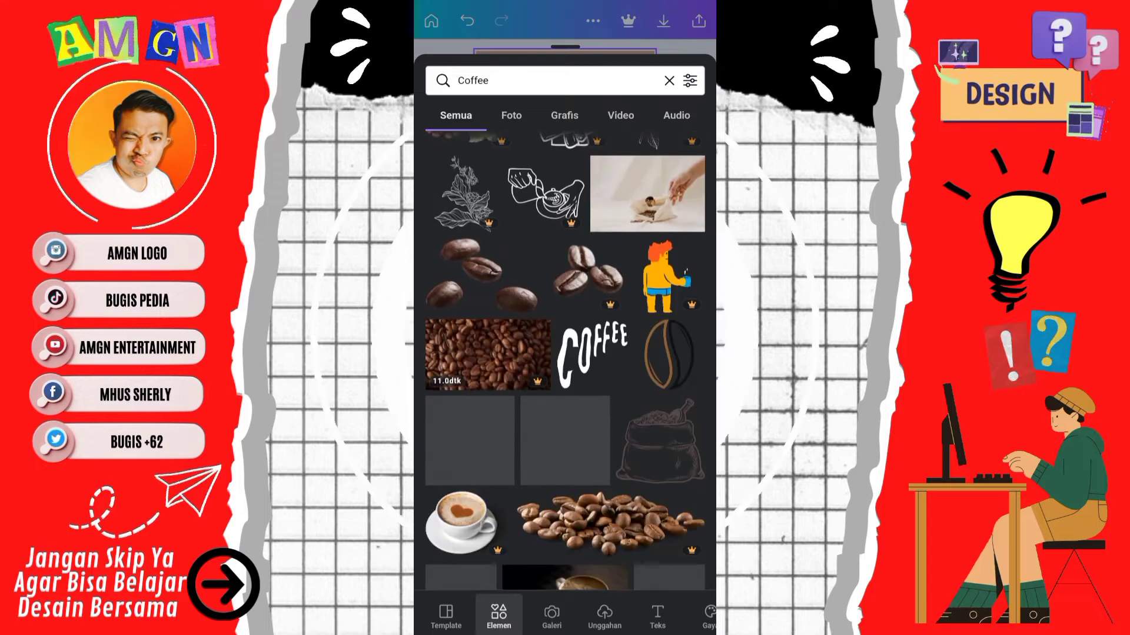
pyautogui.scroll(-1, 565, 359)
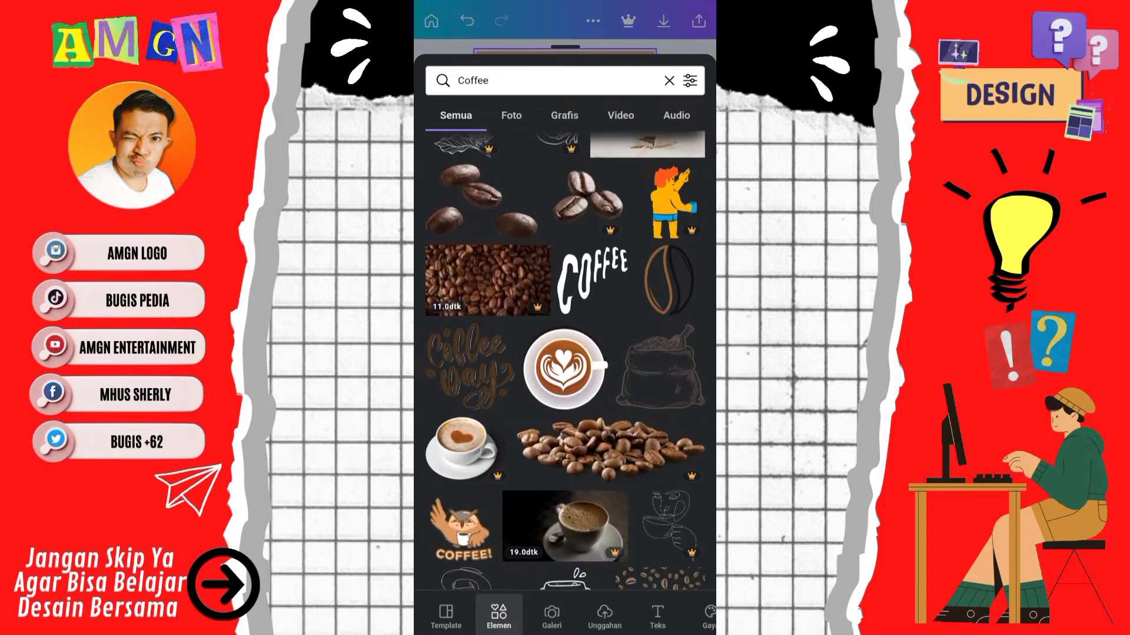
pyautogui.click(564, 368)
pyautogui.moveTo(675, 416)
pyautogui.mouseDown()
pyautogui.moveTo(493, 241)
pyautogui.moveTo(469, 245)
pyautogui.moveTo(487, 356)
pyautogui.moveTo(498, 361)
pyautogui.mouseUp()
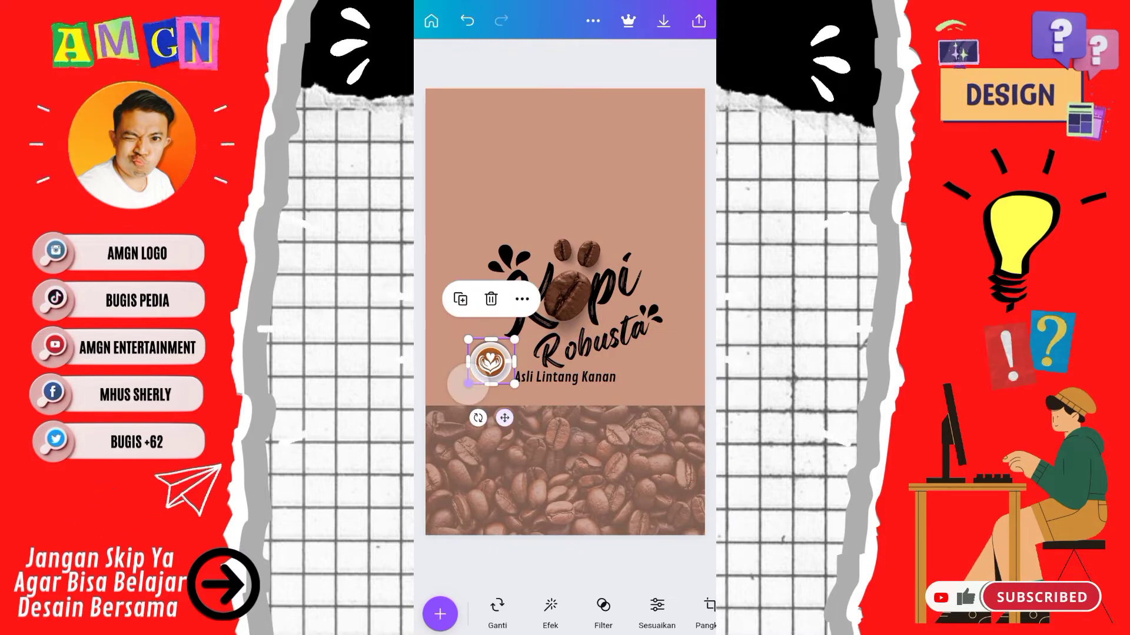
# Nudge the small latte cup into place left of 'Robusta', above Asli Lintang Kanan.
pyautogui.click(565, 147)
pyautogui.scroll(3, 524, 336)
pyautogui.click(471, 380)
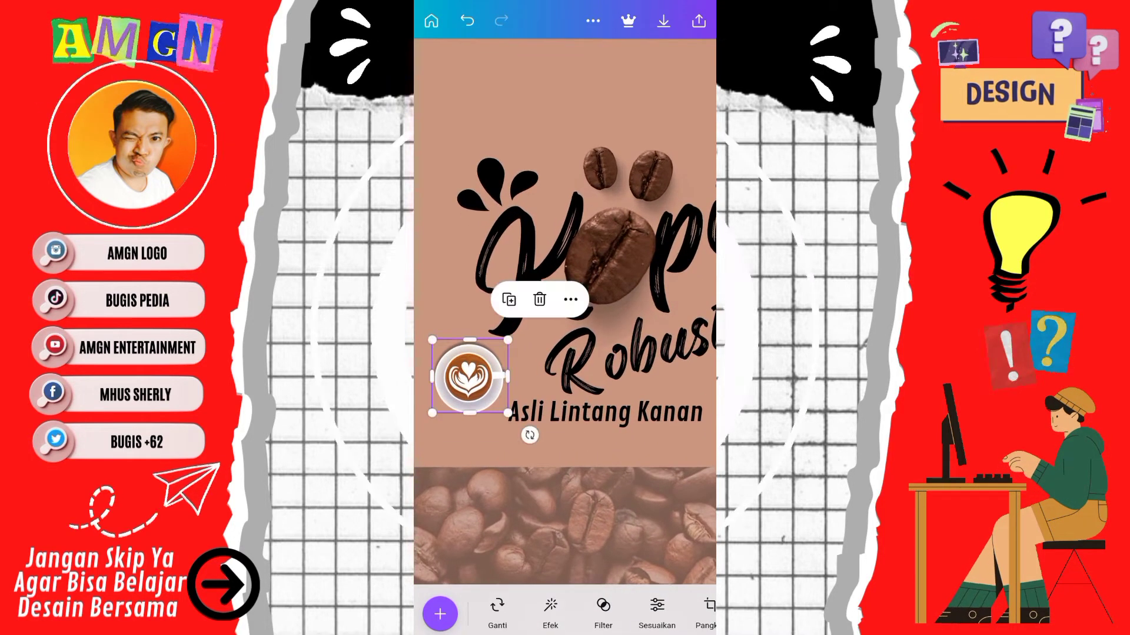
pyautogui.moveTo(471, 379); pyautogui.dragTo(484, 377)
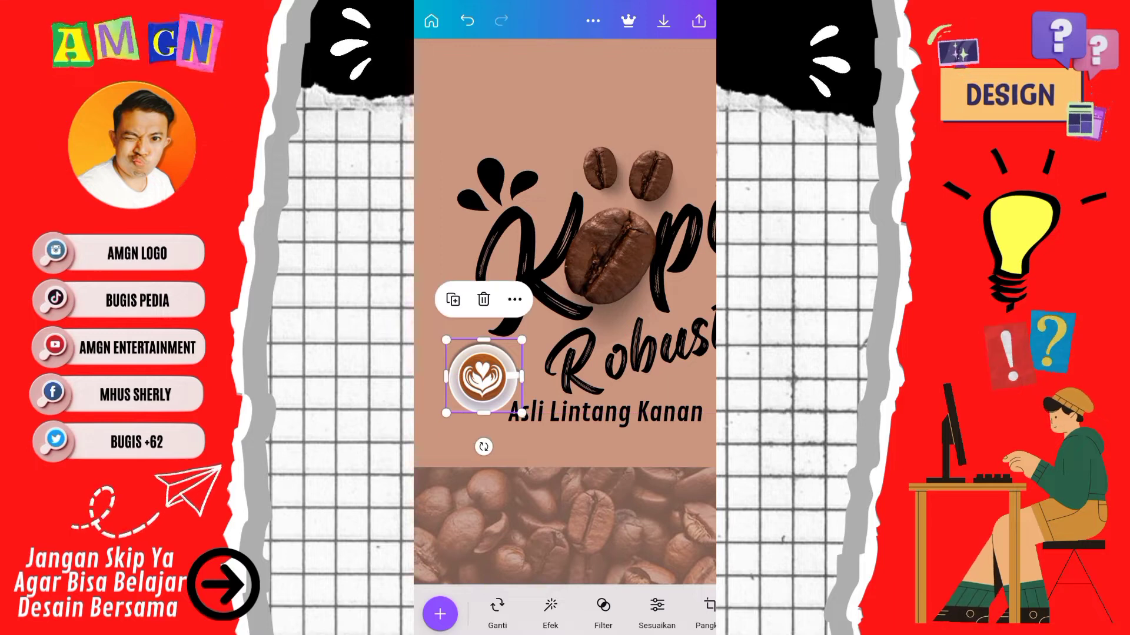
pyautogui.scroll(-3, 524, 336)
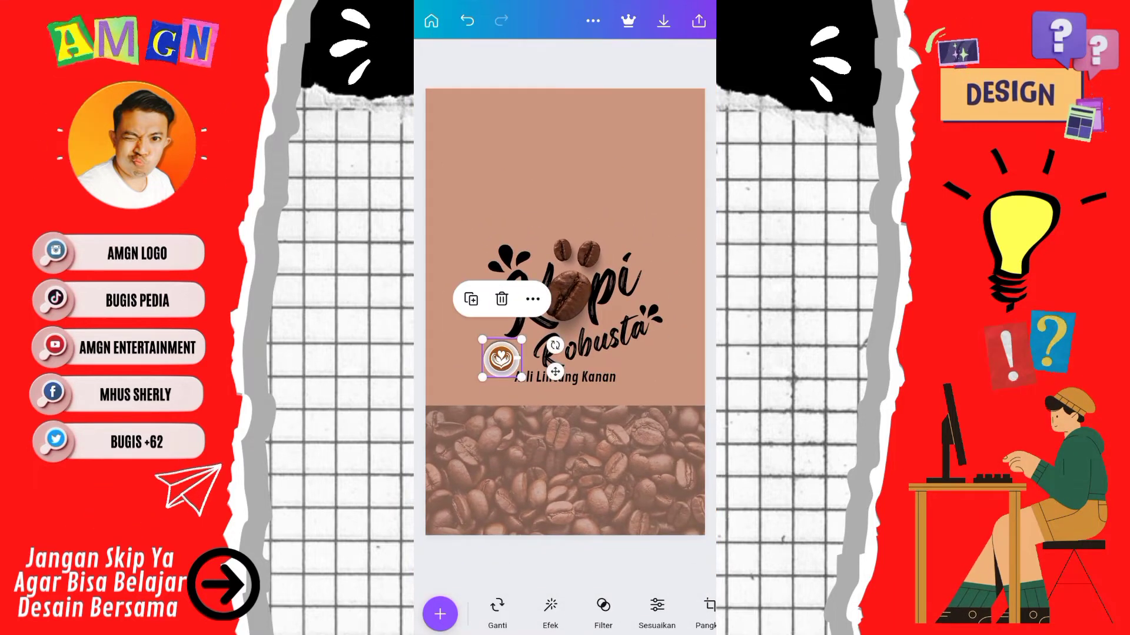
pyautogui.click(440, 614)
pyautogui.scroll(-3, 565, 353)
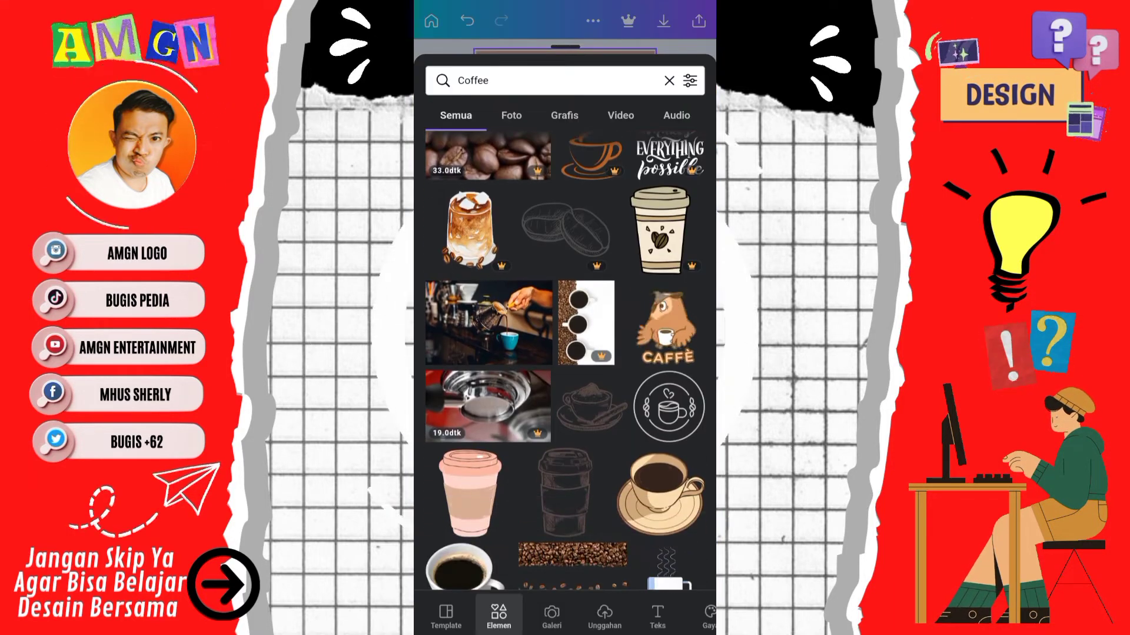
# Add the sketched cup-and-saucer, shrink it, fade it to 50 transparency, and move it top-left.
pyautogui.click(591, 406)
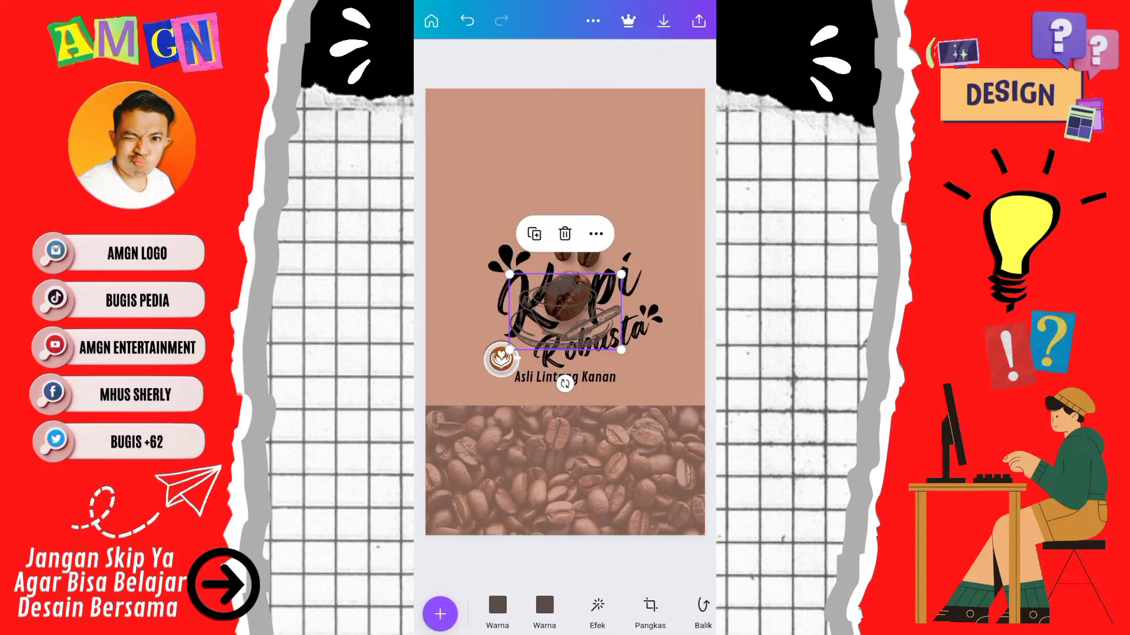
pyautogui.moveTo(622, 350); pyautogui.dragTo(565, 312)
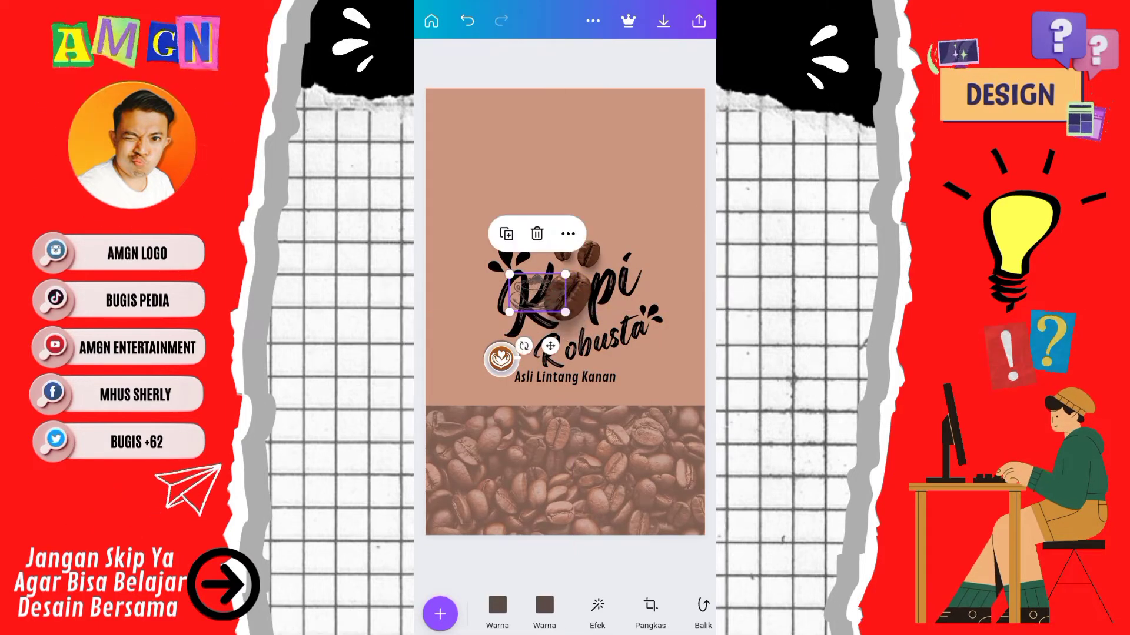
pyautogui.click(633, 612)
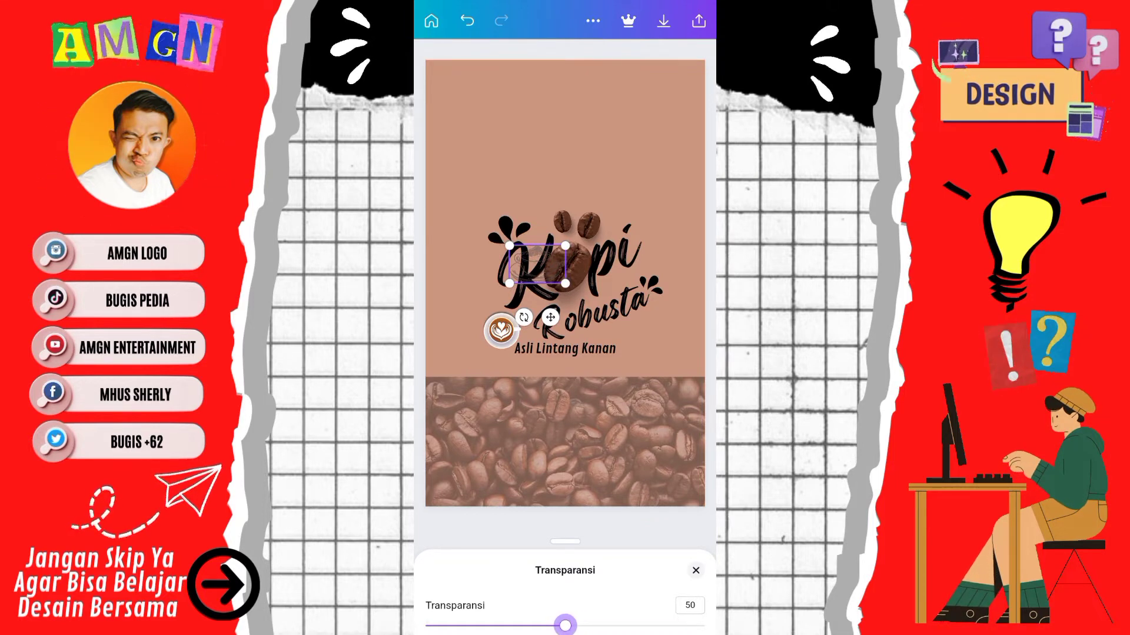
pyautogui.click(696, 570)
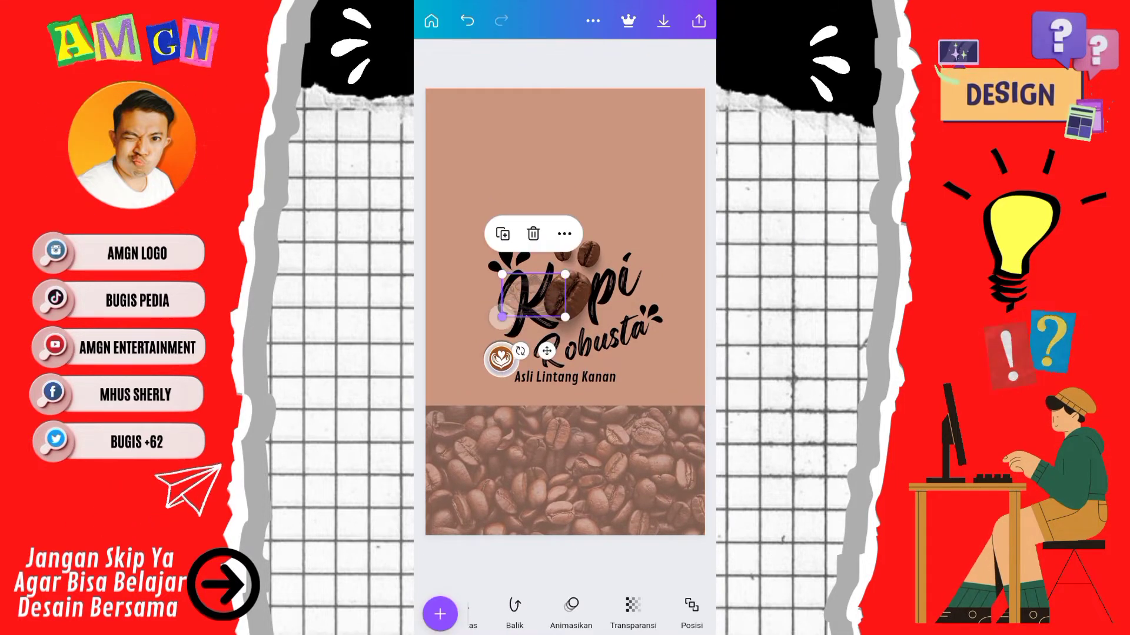
pyautogui.moveTo(533, 295)
pyautogui.mouseDown()
pyautogui.moveTo(532, 160)
pyautogui.moveTo(462, 116)
pyautogui.mouseUp()
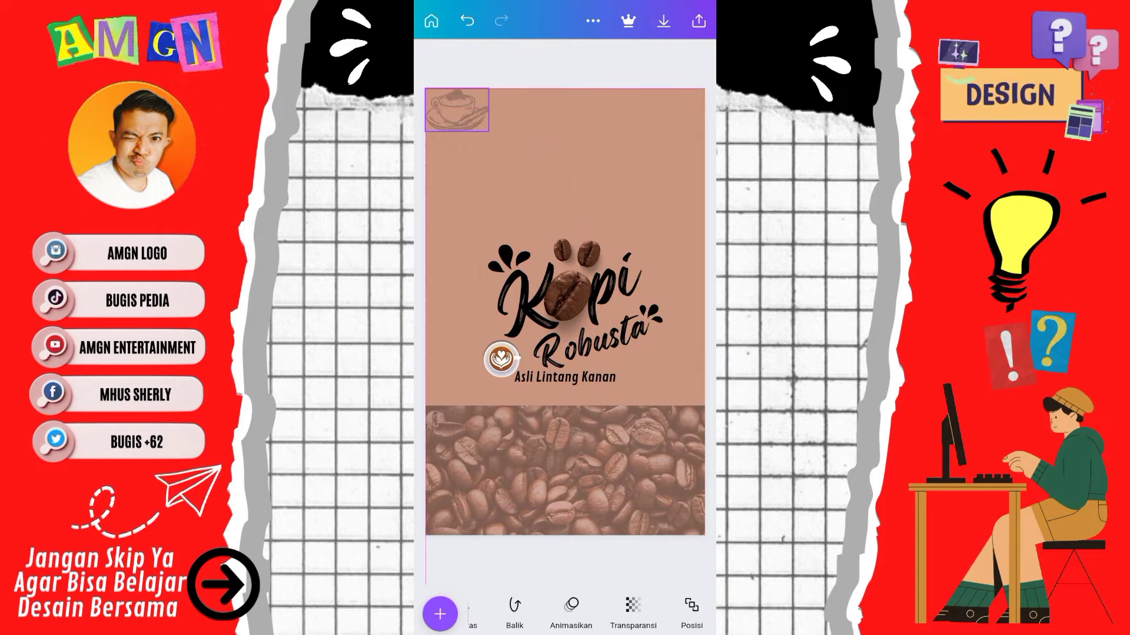
# Duplicate the faint sketched cup into copies at the upper right and the left edge beside Kopi.
pyautogui.moveTo(457, 110); pyautogui.dragTo(465, 116)
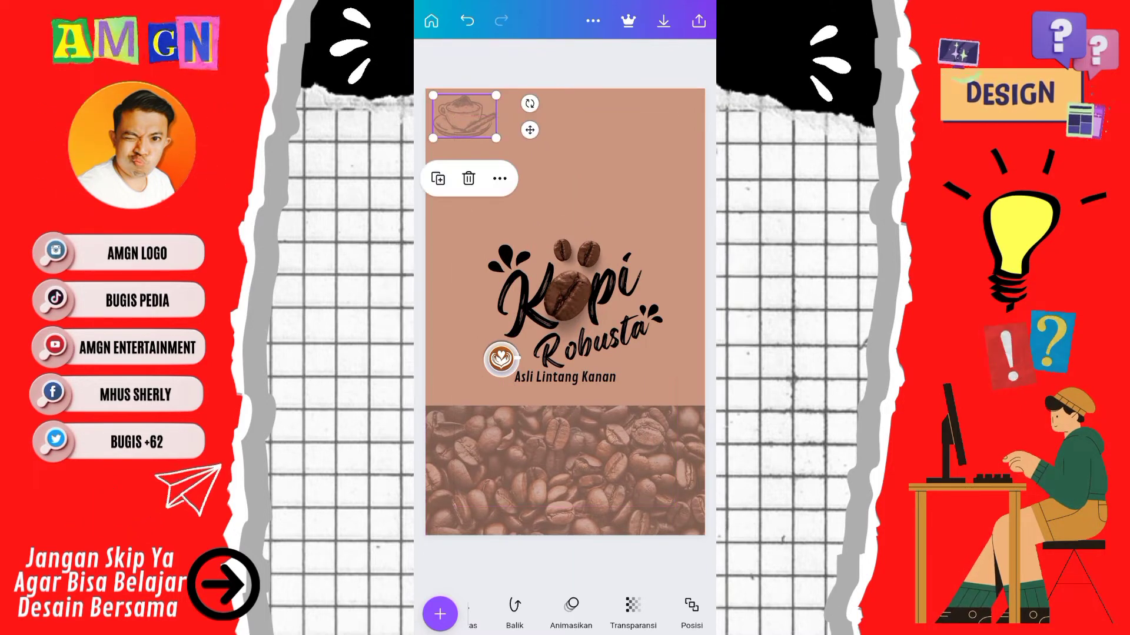
pyautogui.click(438, 178)
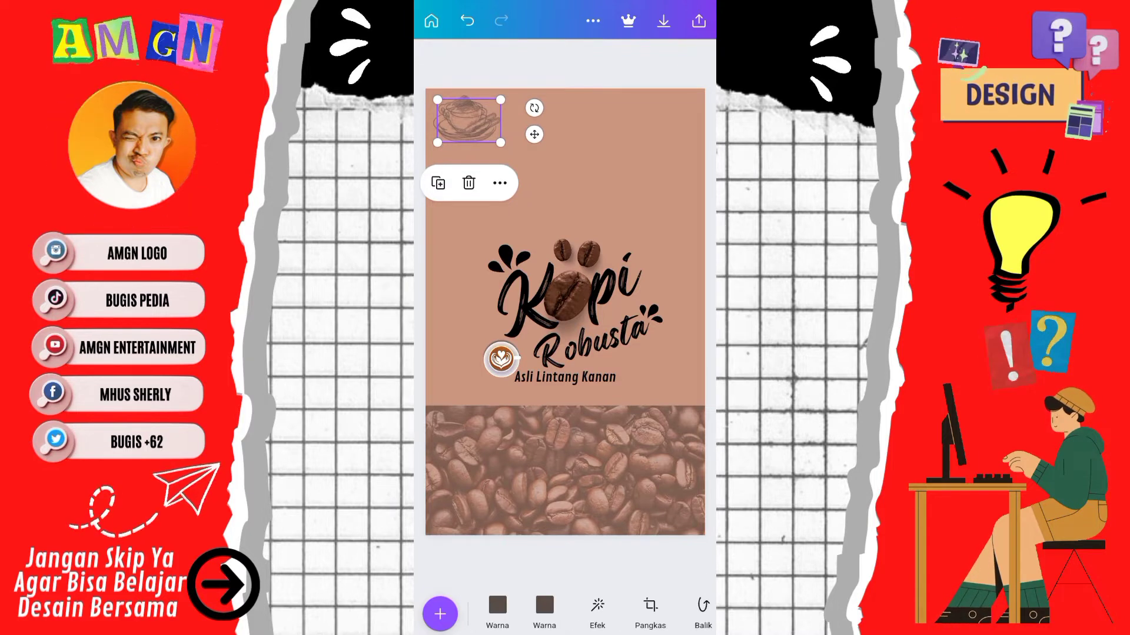
pyautogui.moveTo(465, 116); pyautogui.dragTo(667, 200)
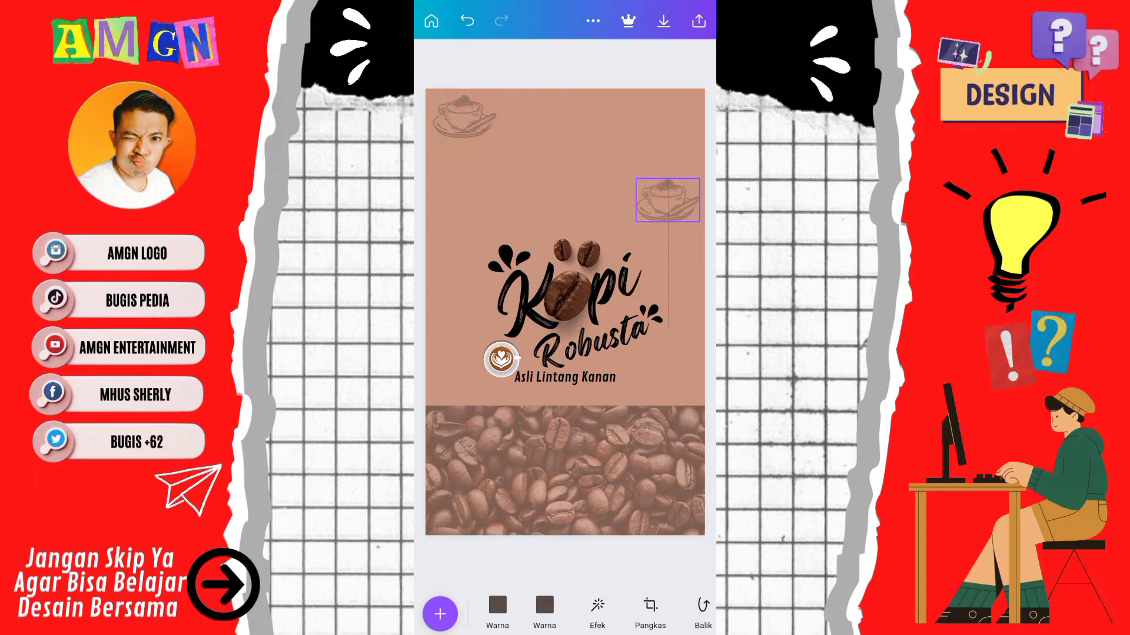
pyautogui.click(629, 139)
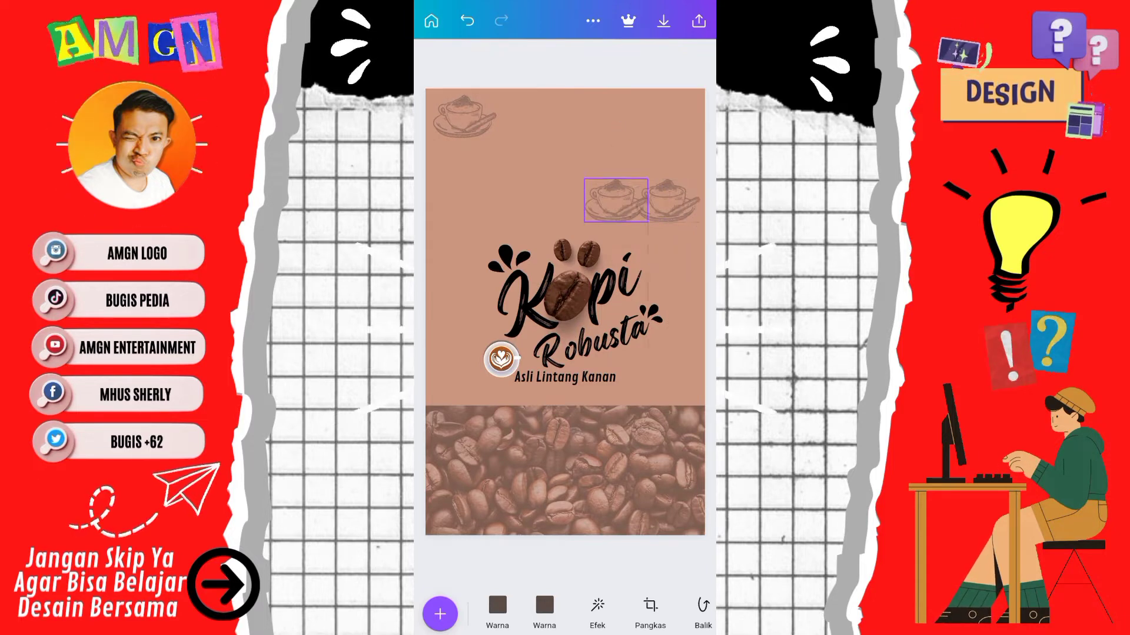
pyautogui.moveTo(616, 200)
pyautogui.mouseDown()
pyautogui.moveTo(454, 297)
pyautogui.moveTo(479, 214)
pyautogui.moveTo(449, 254)
pyautogui.moveTo(450, 325)
pyautogui.moveTo(436, 346)
pyautogui.mouseUp()
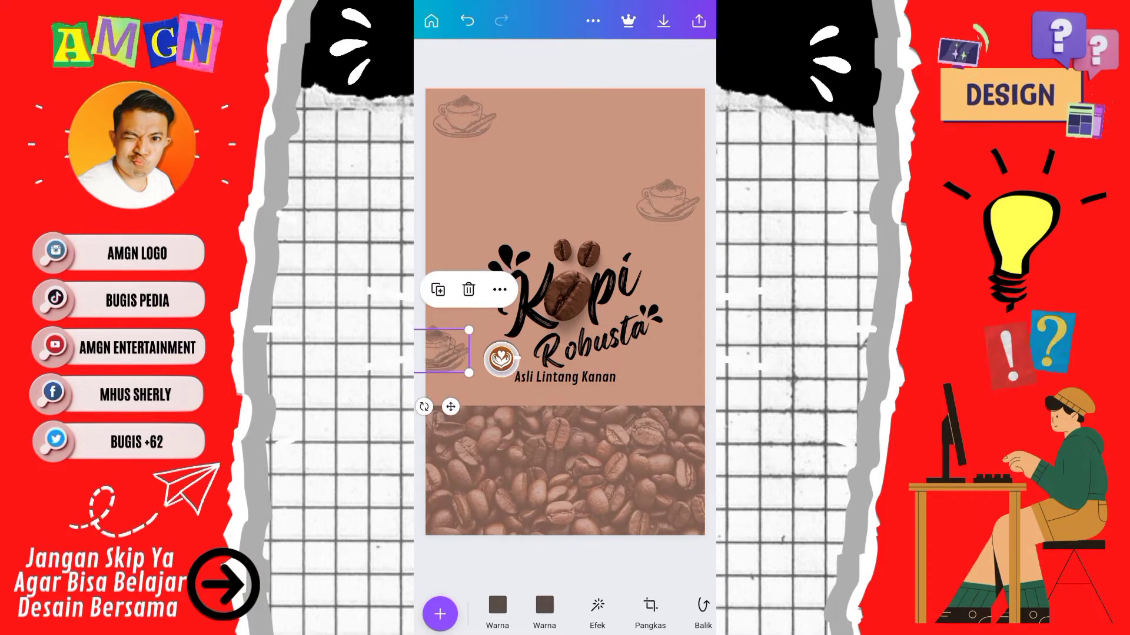
# Place a cup copy right of Asli Lintang Kanan and check its Posisi settings.
pyautogui.moveTo(442, 347); pyautogui.dragTo(532, 333)
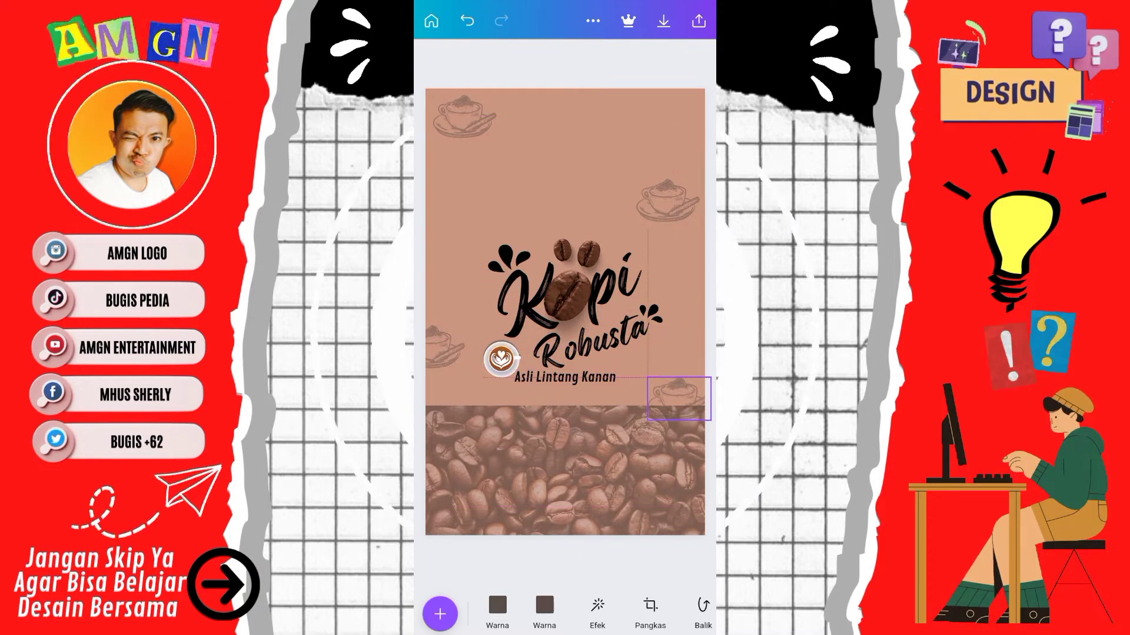
pyautogui.moveTo(679, 398); pyautogui.dragTo(676, 398)
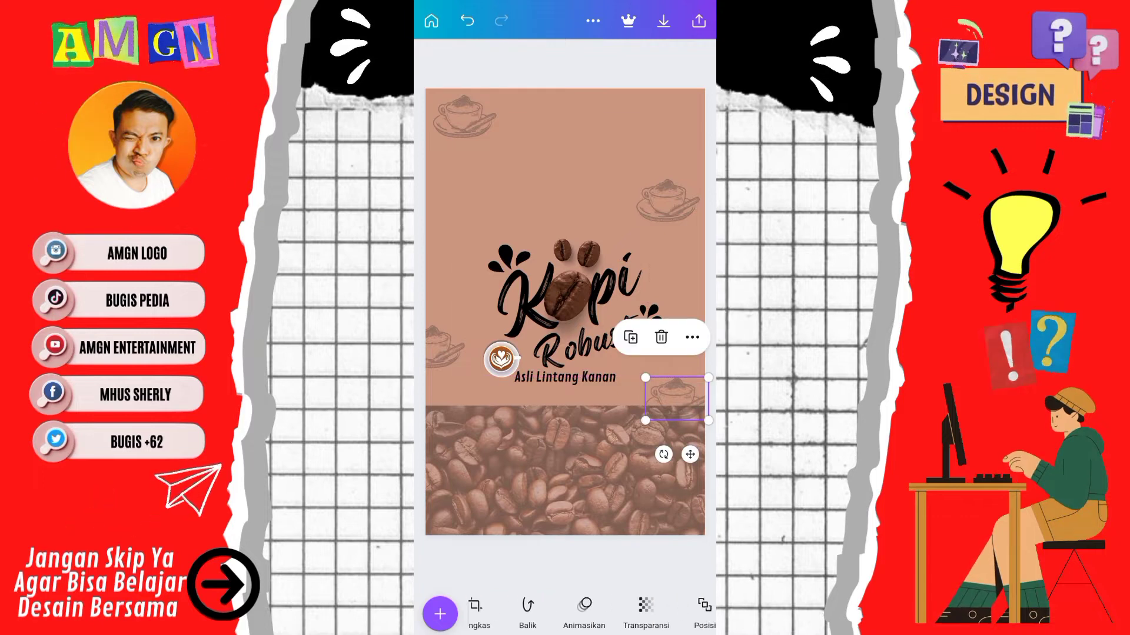
pyautogui.click(665, 611)
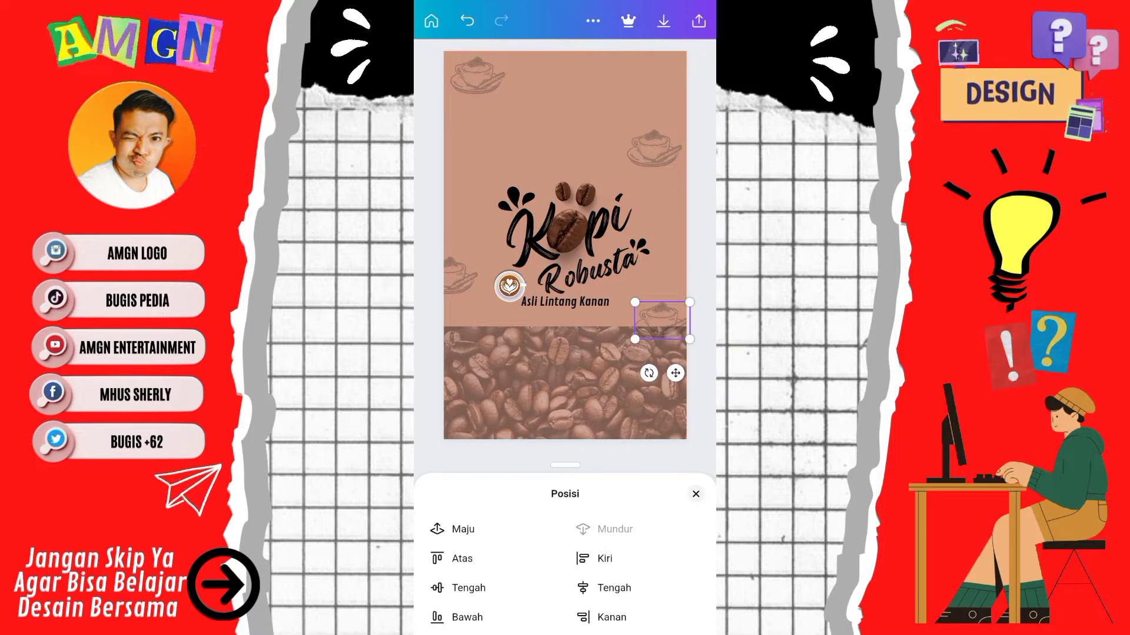
pyautogui.click(696, 494)
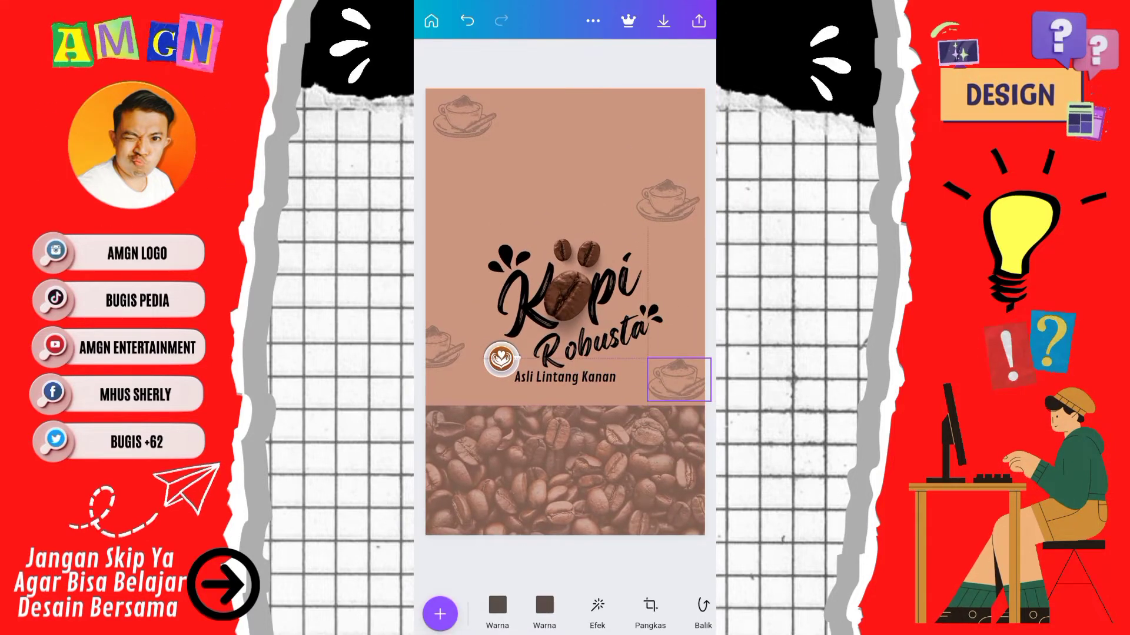
pyautogui.click(440, 614)
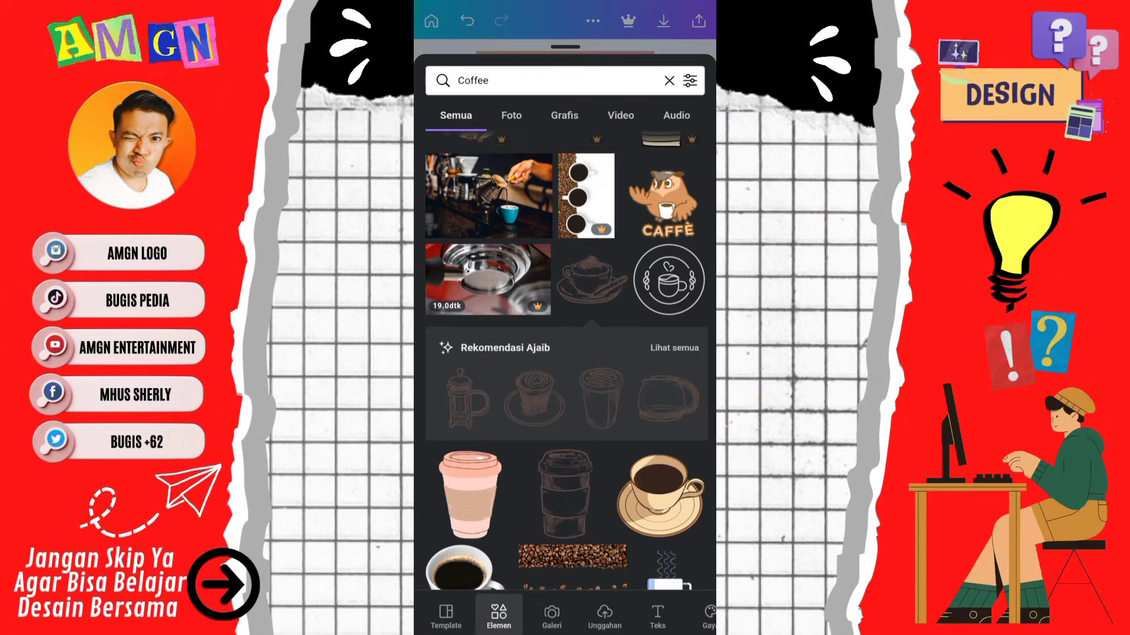
# Add the sketched coffee beans illustration, shrink it, and set its transparency to 50.
pyautogui.click(674, 348)
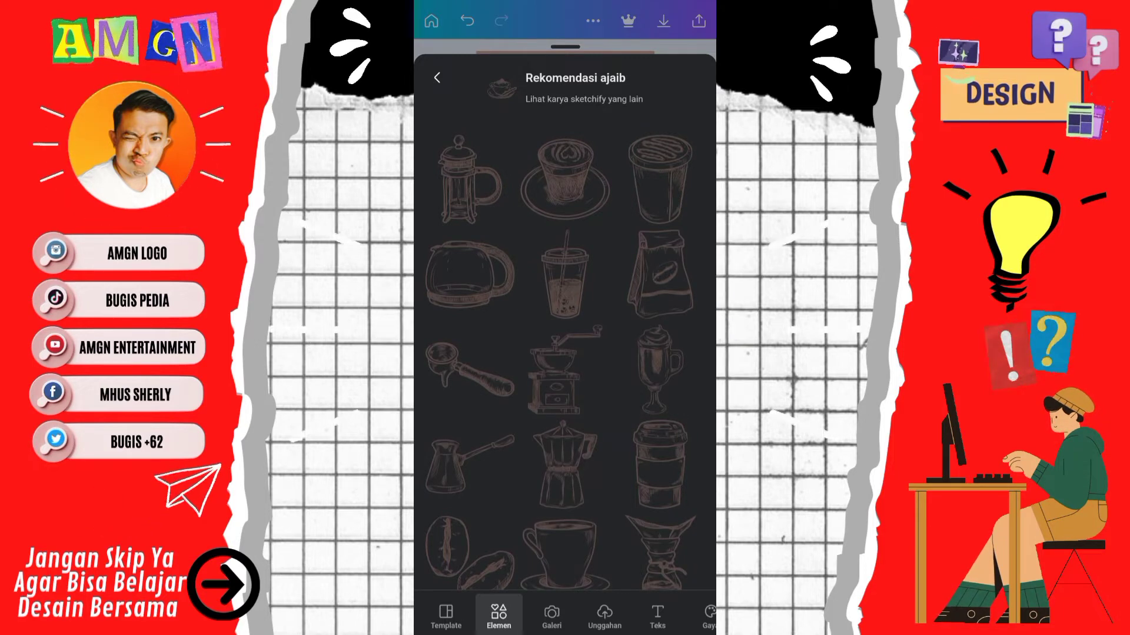
pyautogui.scroll(-3, 565, 353)
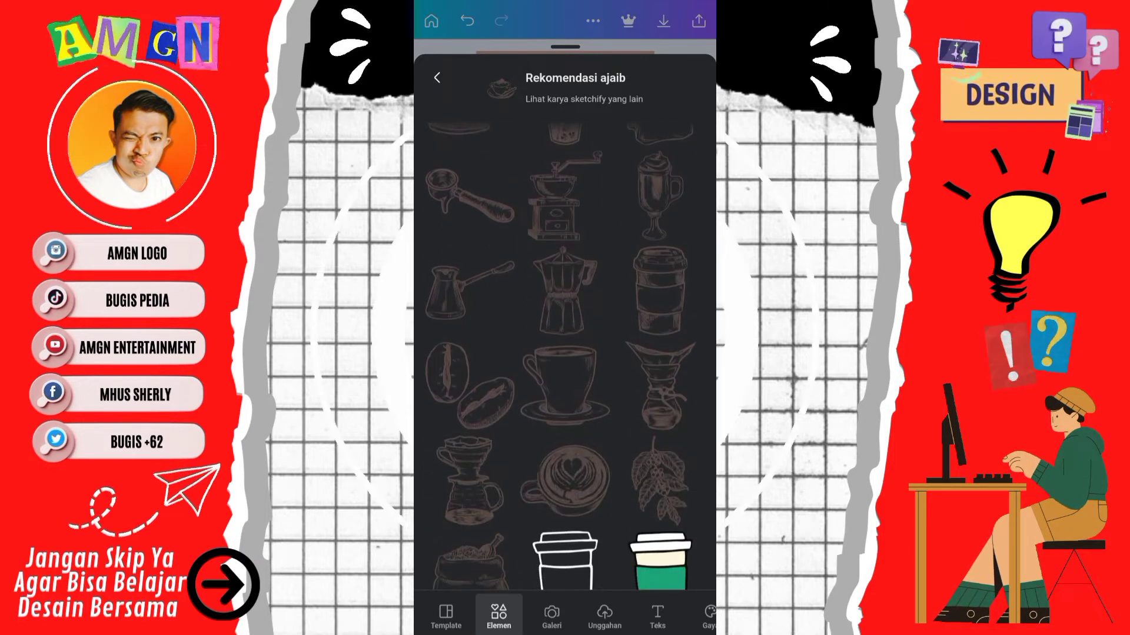
pyautogui.click(469, 382)
pyautogui.moveTo(621, 366); pyautogui.dragTo(572, 319)
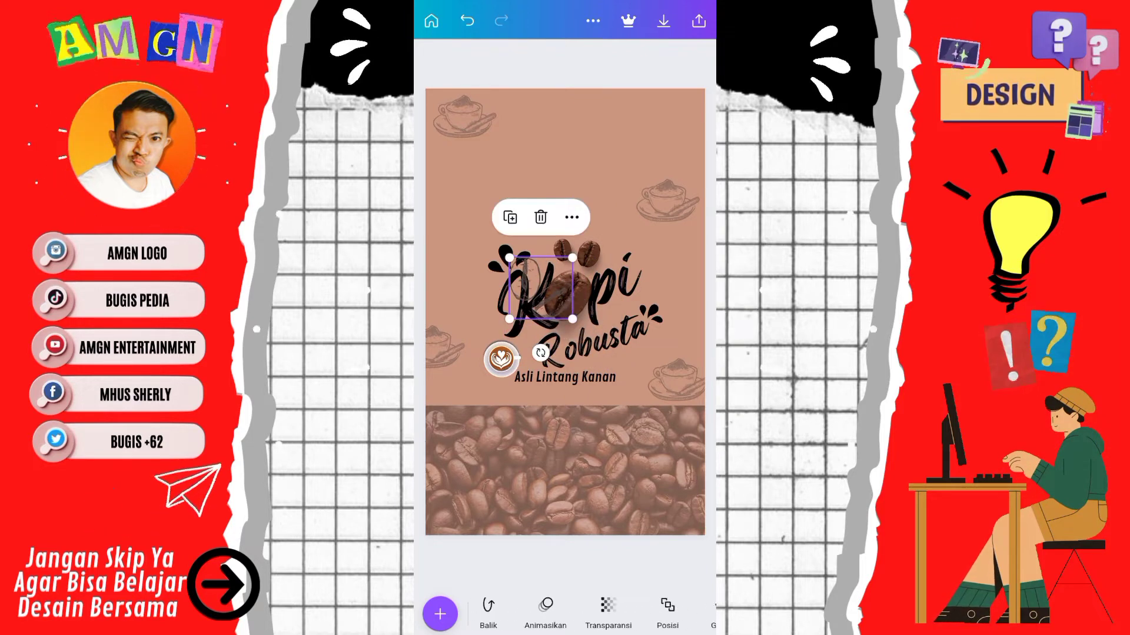
pyautogui.click(607, 612)
pyautogui.moveTo(581, 625); pyautogui.dragTo(565, 626)
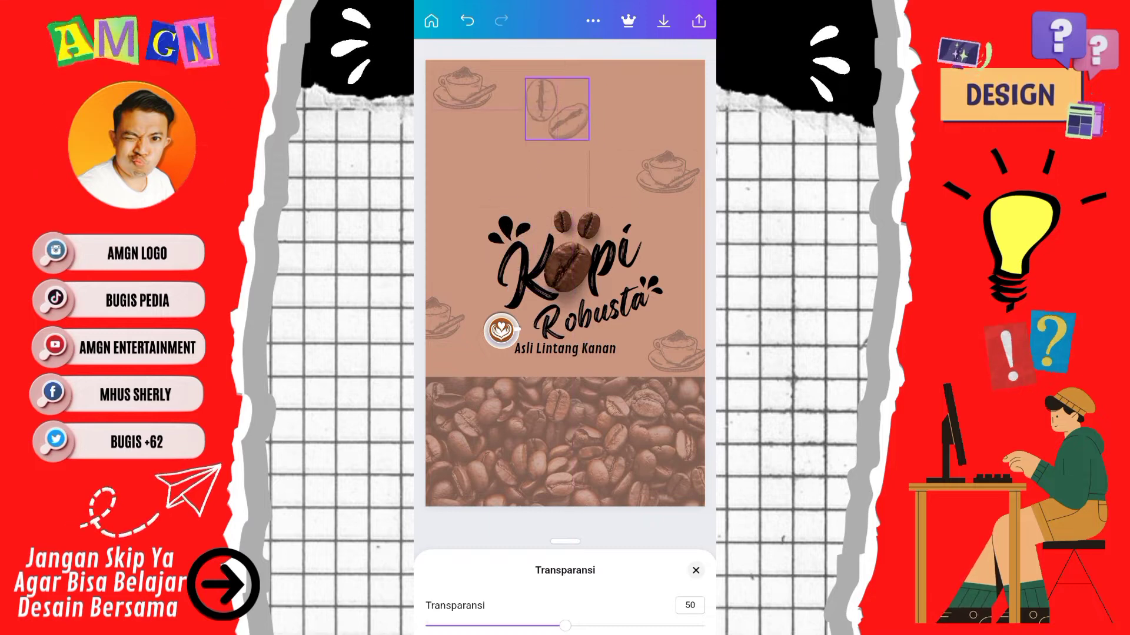
# Position the faded bean sketch near the poster top, with a copy toward the top right.
pyautogui.moveTo(557, 108); pyautogui.dragTo(533, 140)
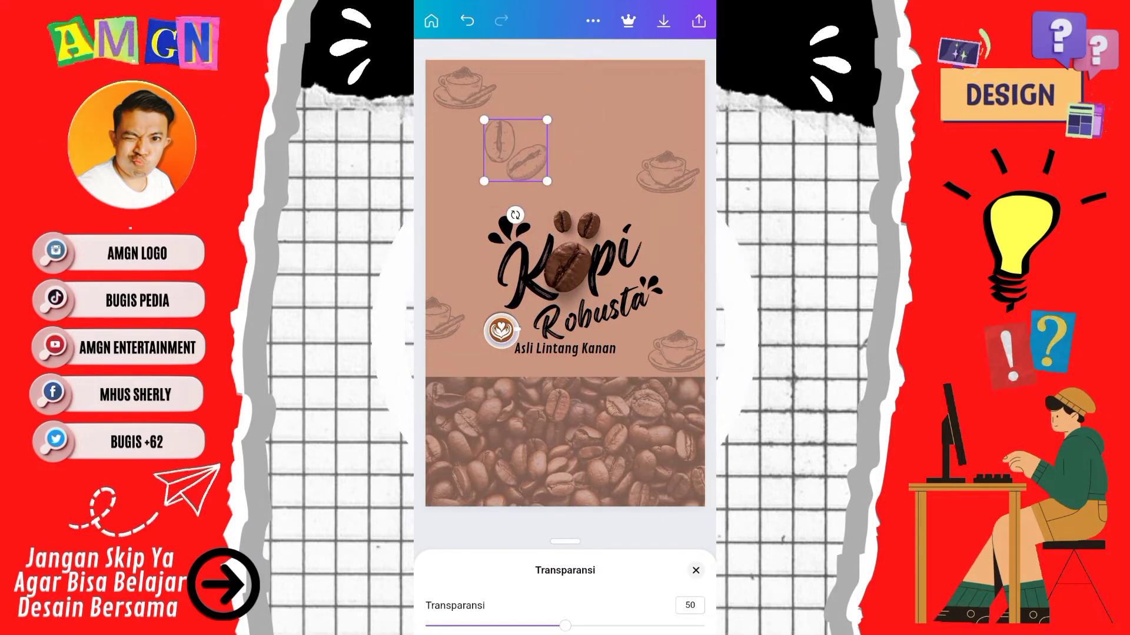
pyautogui.click(695, 570)
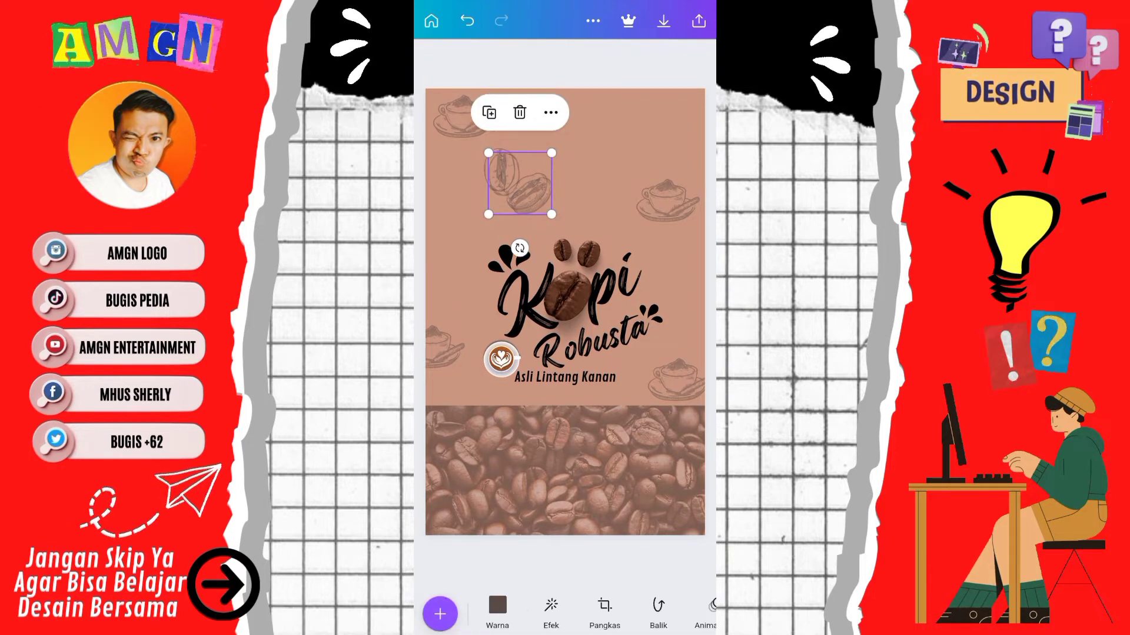
pyautogui.moveTo(516, 174)
pyautogui.mouseDown()
pyautogui.moveTo(688, 269)
pyautogui.moveTo(657, 95)
pyautogui.mouseUp()
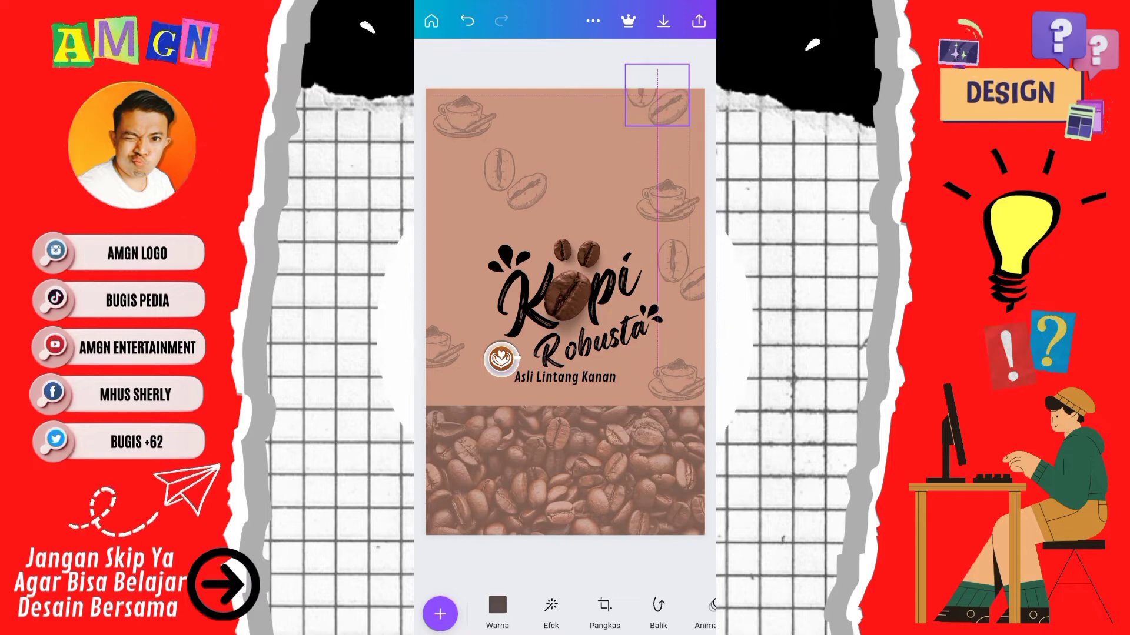
# Add the coffee sack sketch from the sketch graphics, shrink it, and fade it to 50 transparency.
pyautogui.click(688, 166)
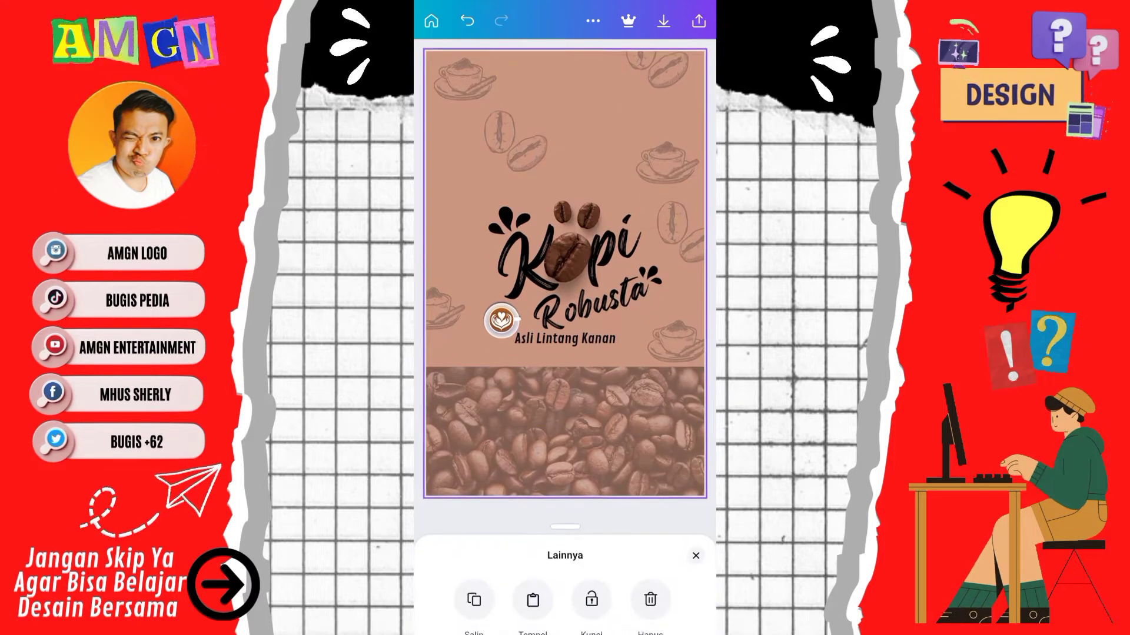
pyautogui.click(565, 194)
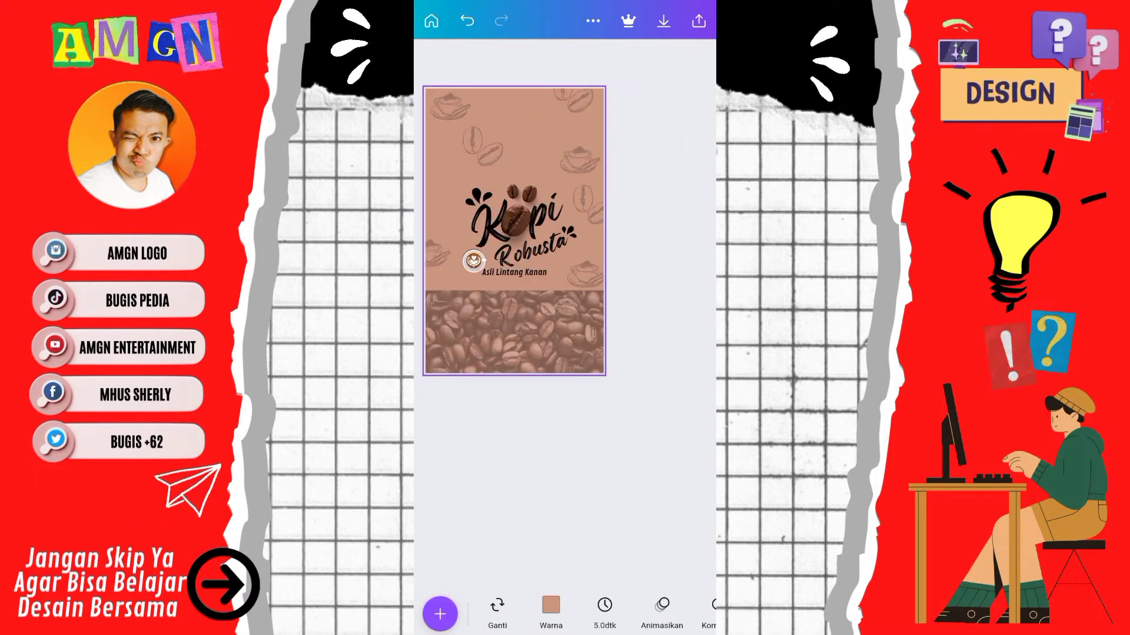
pyautogui.click(440, 614)
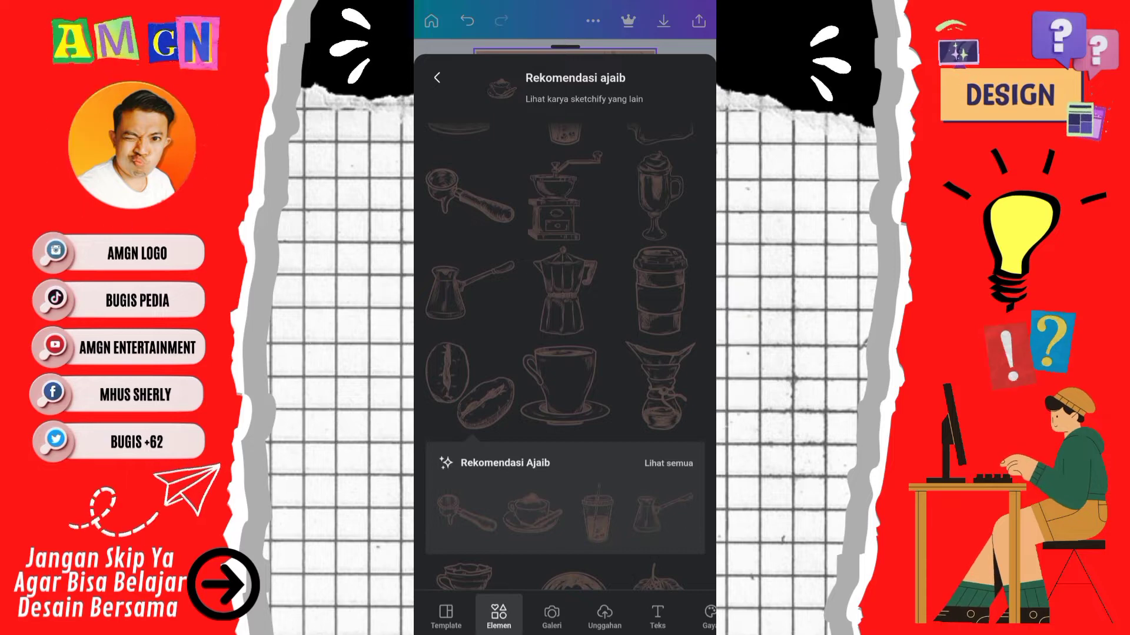
pyautogui.scroll(-3, 565, 353)
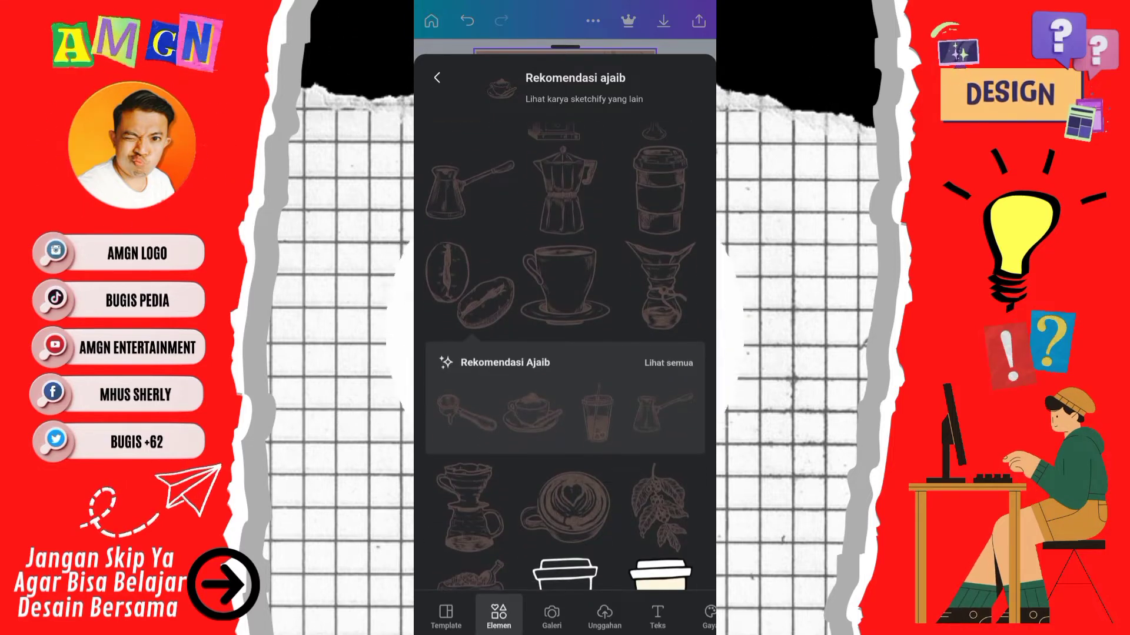
pyautogui.scroll(-2, 565, 353)
pyautogui.click(471, 544)
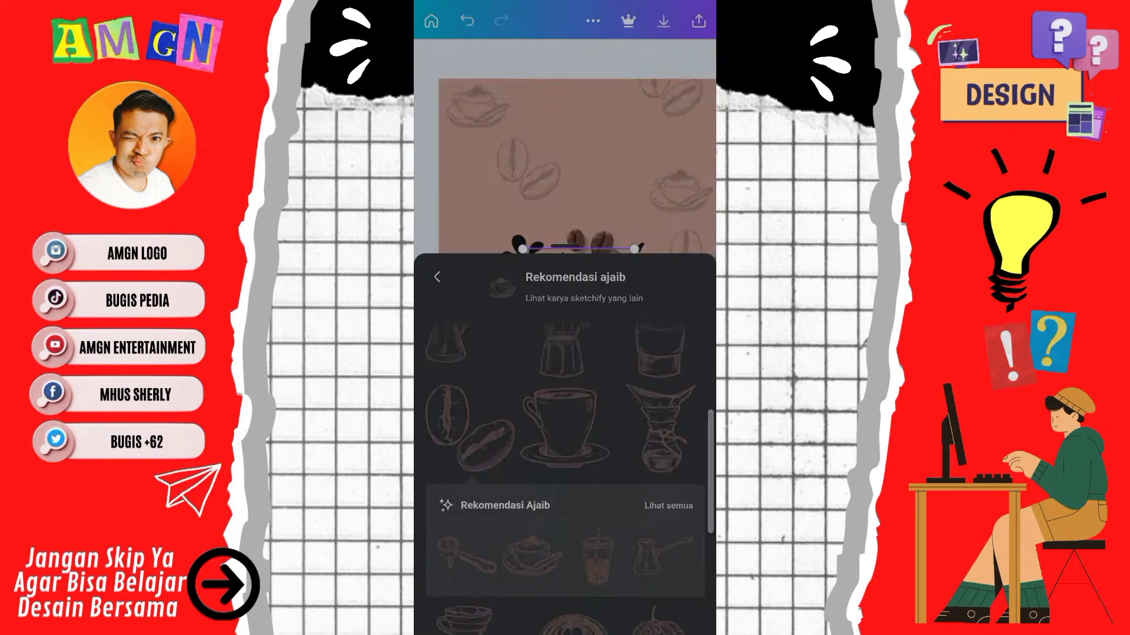
pyautogui.moveTo(582, 295); pyautogui.dragTo(573, 306)
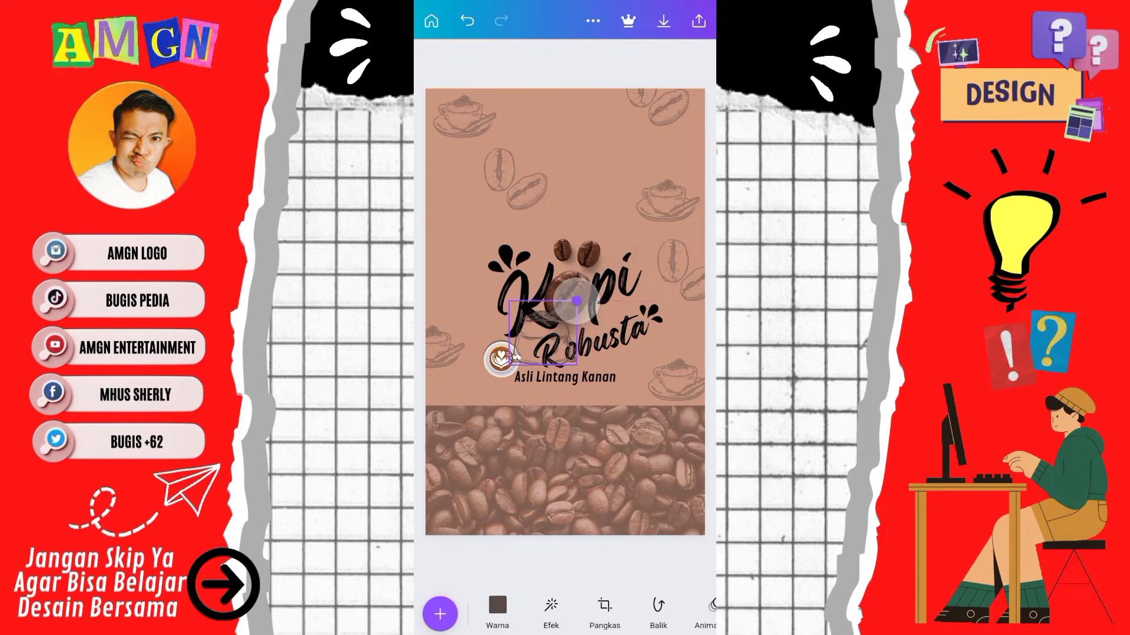
pyautogui.moveTo(677, 612); pyautogui.dragTo(500, 612)
pyautogui.click(620, 606)
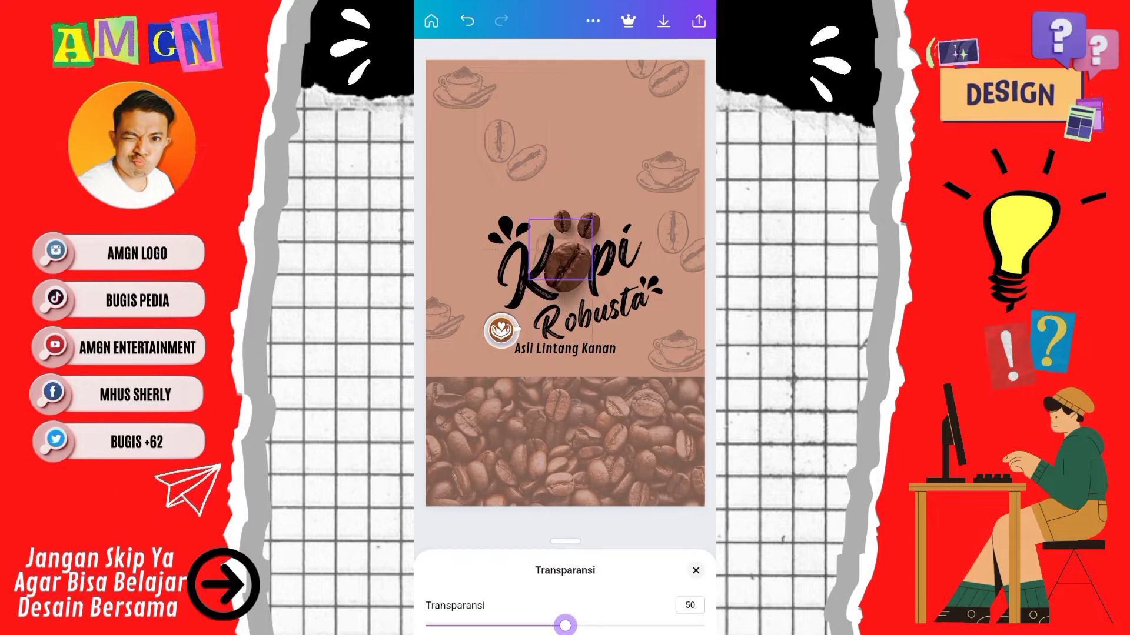
# Place the faded sack at the top, with two copies at the left edge and above the logo.
pyautogui.moveTo(561, 248)
pyautogui.mouseDown()
pyautogui.moveTo(580, 182)
pyautogui.moveTo(547, 72)
pyautogui.moveTo(541, 89)
pyautogui.mouseUp()
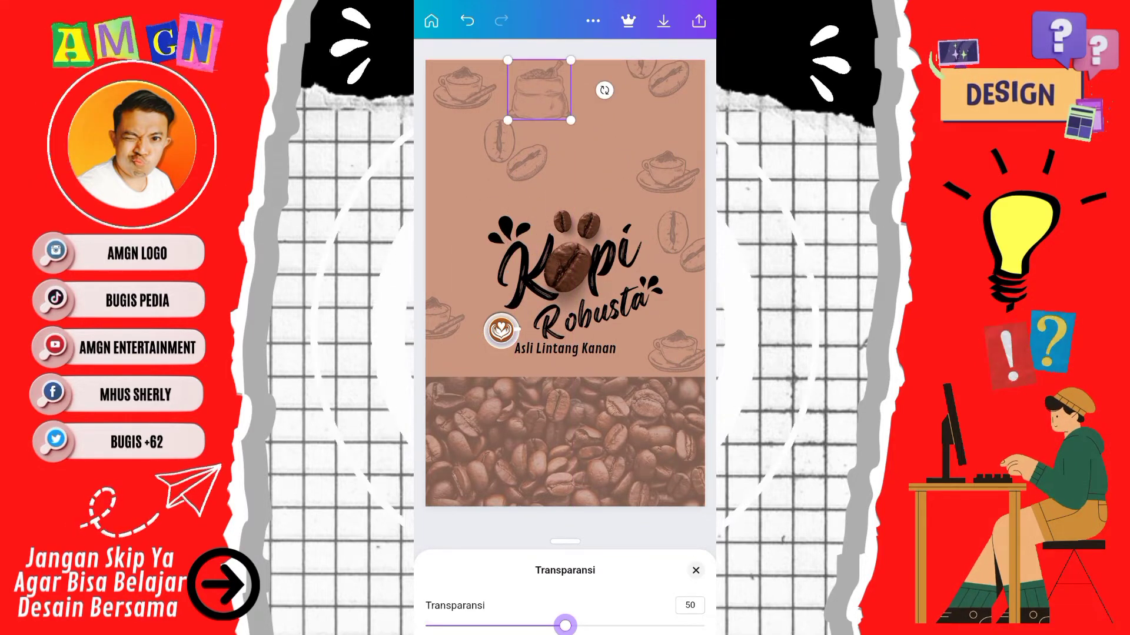
pyautogui.click(695, 570)
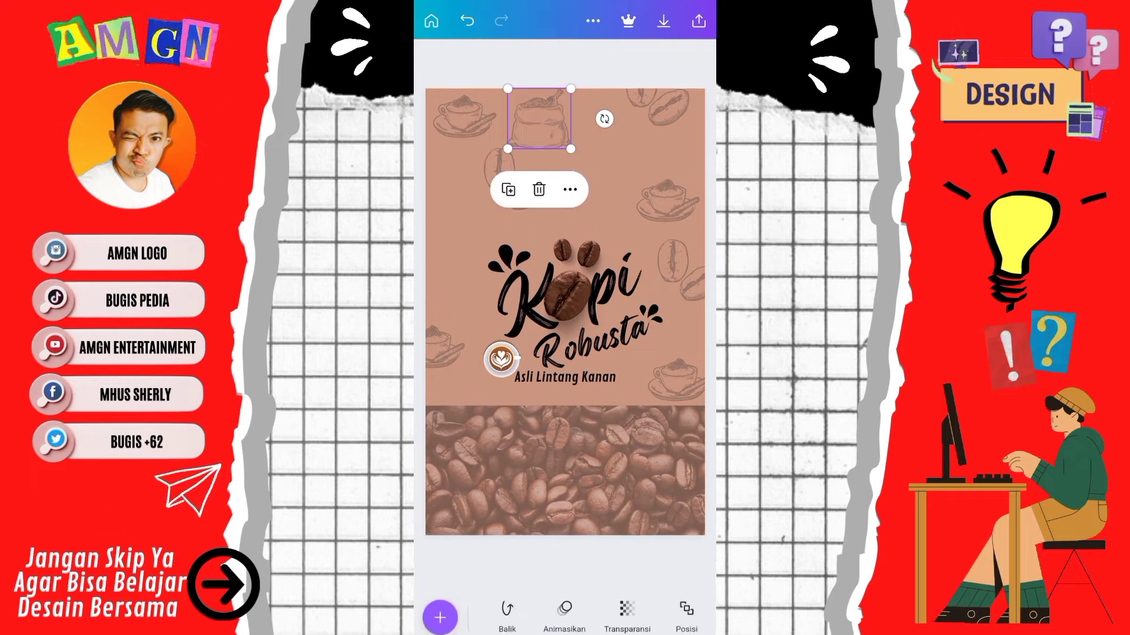
pyautogui.moveTo(539, 119); pyautogui.dragTo(533, 118)
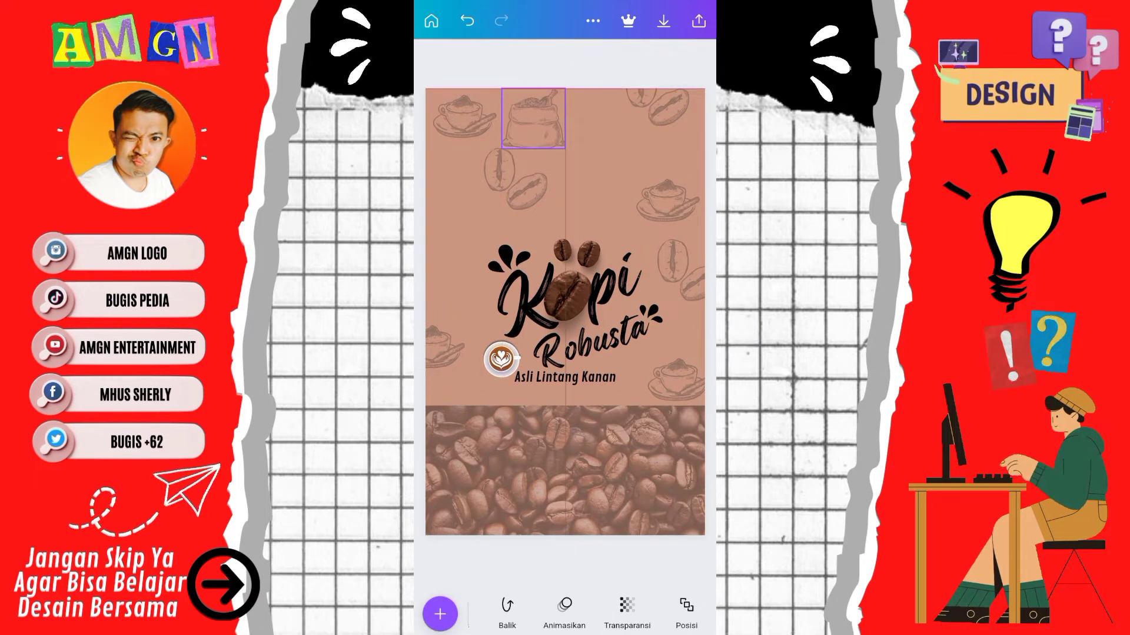
pyautogui.click(510, 187)
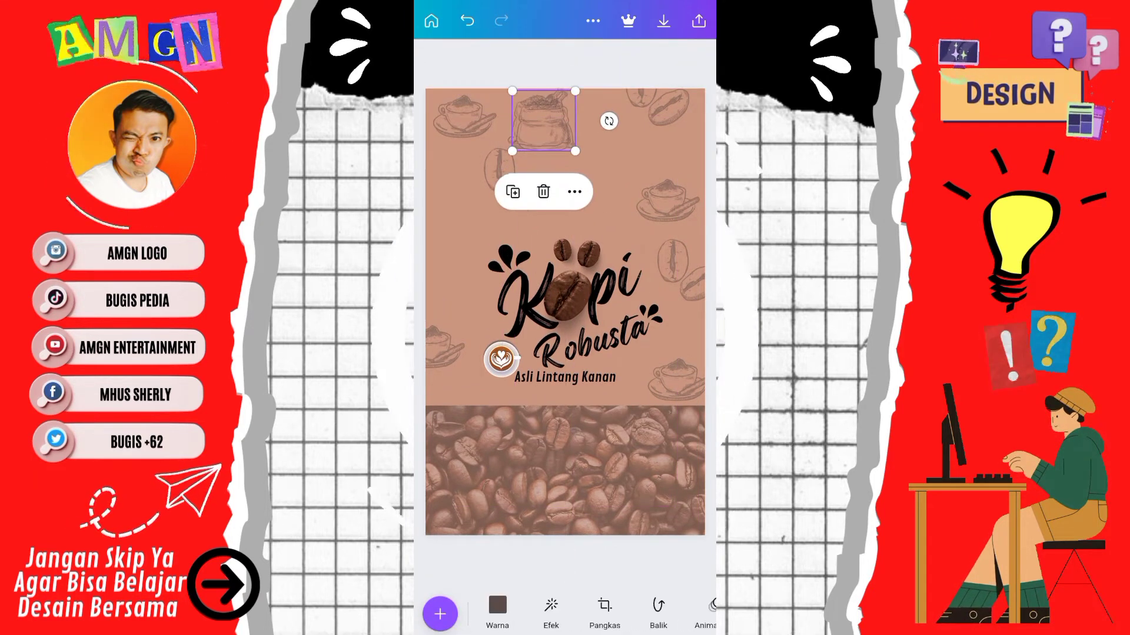
pyautogui.moveTo(539, 116)
pyautogui.mouseDown()
pyautogui.moveTo(457, 266)
pyautogui.moveTo(452, 297)
pyautogui.mouseUp()
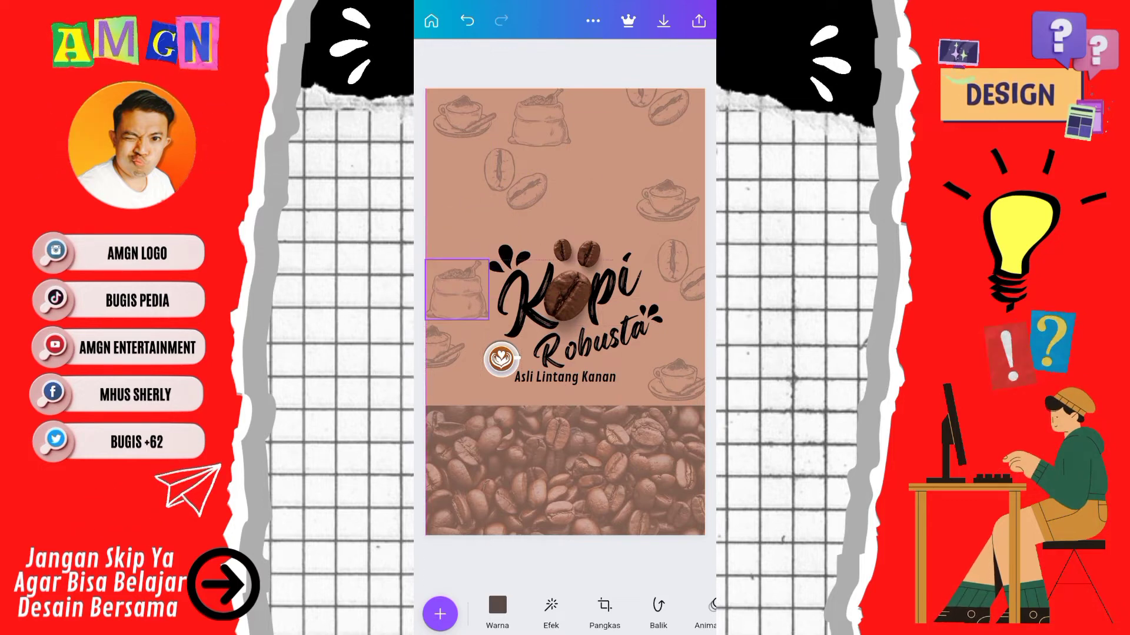
pyautogui.click(436, 208)
pyautogui.moveTo(463, 294)
pyautogui.mouseDown()
pyautogui.moveTo(649, 171)
pyautogui.moveTo(608, 230)
pyautogui.moveTo(598, 200)
pyautogui.moveTo(668, 138)
pyautogui.moveTo(589, 198)
pyautogui.mouseUp()
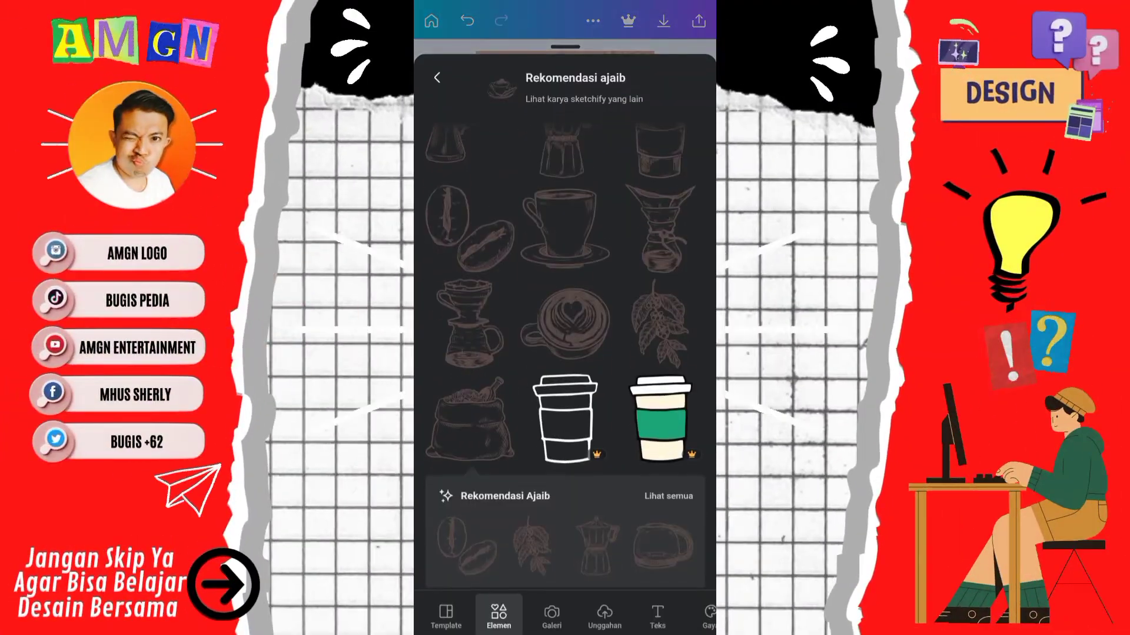
# Add the portafilter sketch, shrink it, and fade it to about 50 transparency.
pyautogui.scroll(2, 564, 353)
pyautogui.scroll(1, 565, 353)
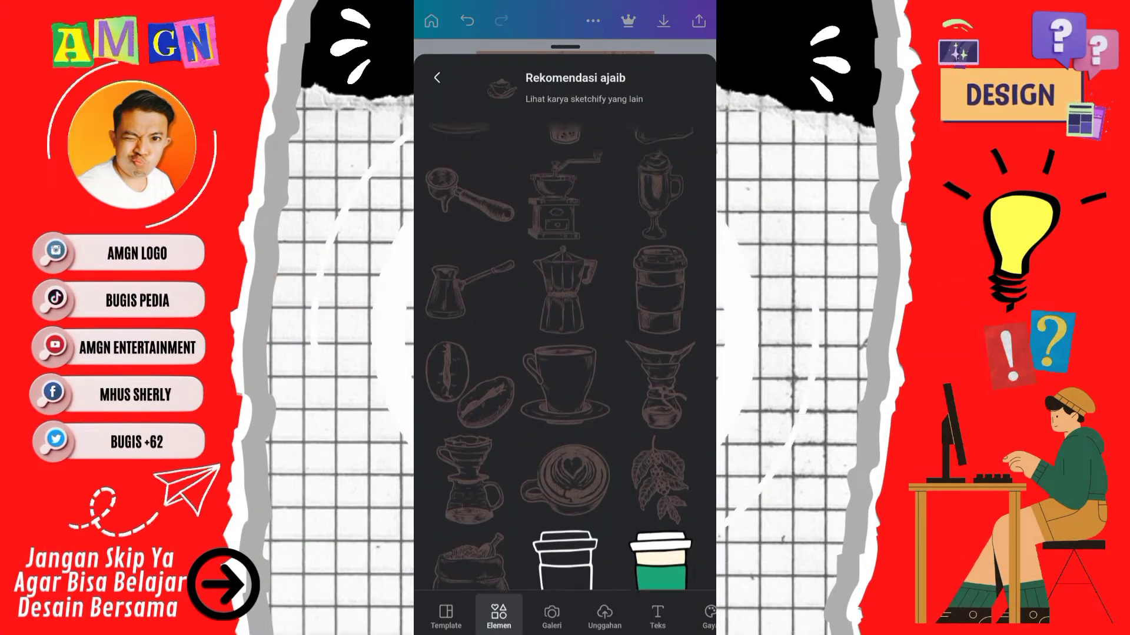
pyautogui.scroll(1, 565, 353)
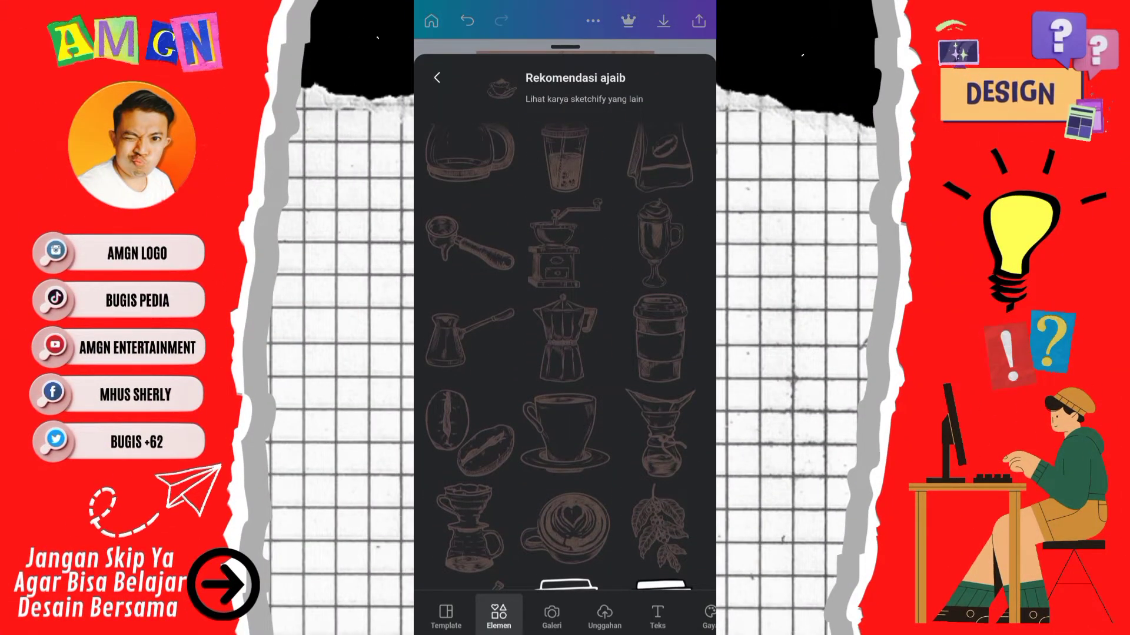
pyautogui.click(469, 241)
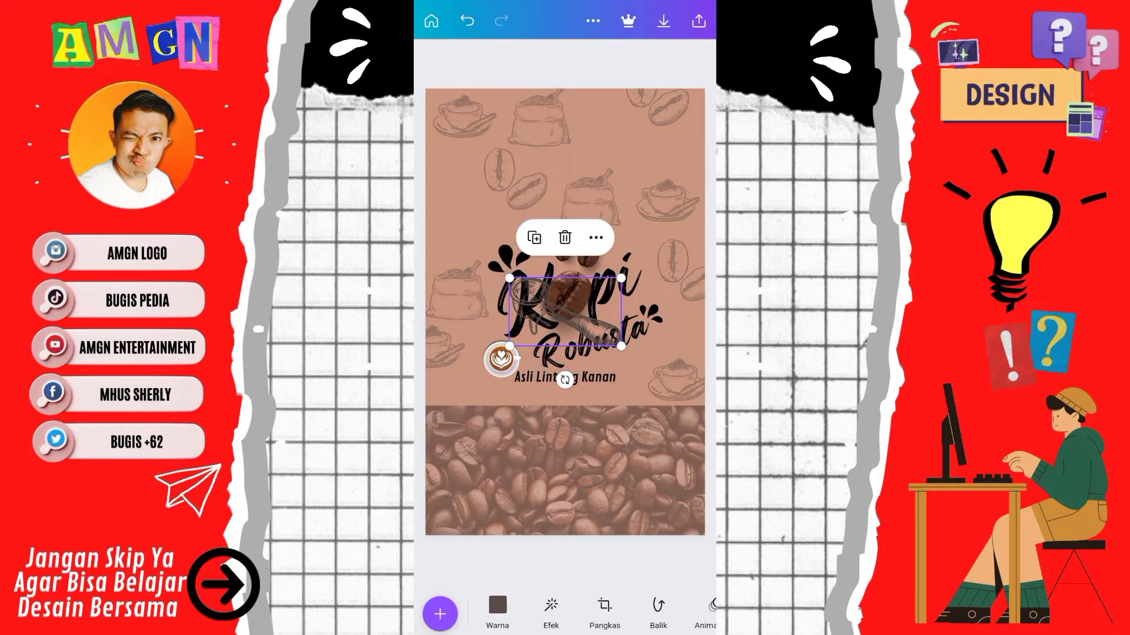
pyautogui.click(600, 290)
pyautogui.moveTo(677, 614); pyautogui.dragTo(500, 615)
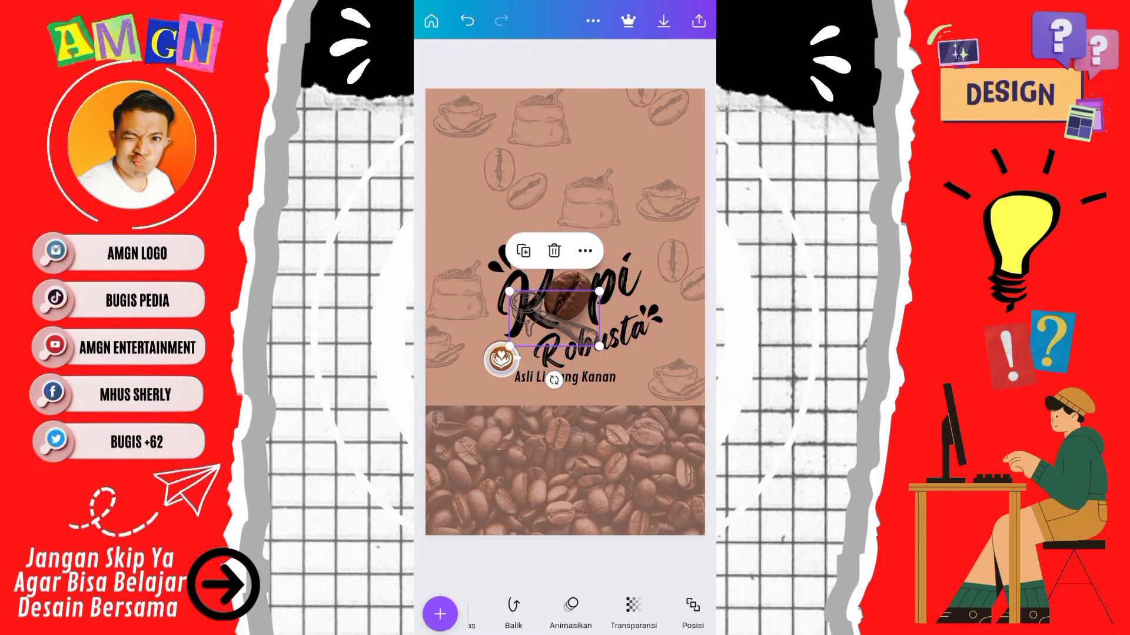
pyautogui.click(605, 615)
pyautogui.moveTo(704, 625); pyautogui.dragTo(571, 625)
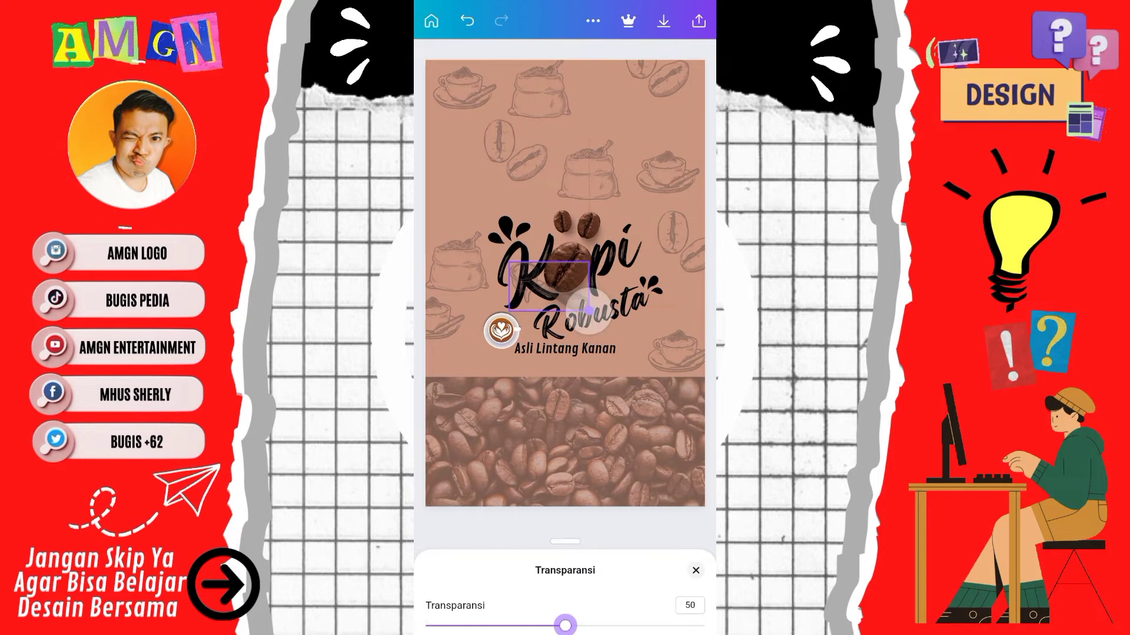
# Move the faded portafilter to the upper right and place copies at the left and right edges.
pyautogui.moveTo(553, 290); pyautogui.dragTo(628, 120)
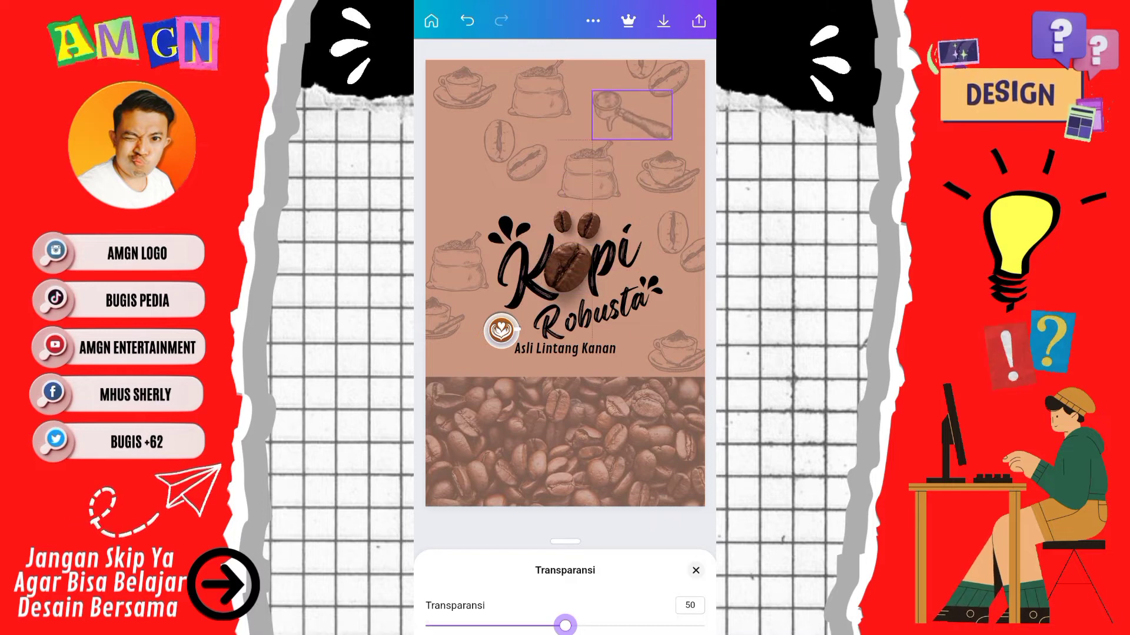
pyautogui.click(670, 133)
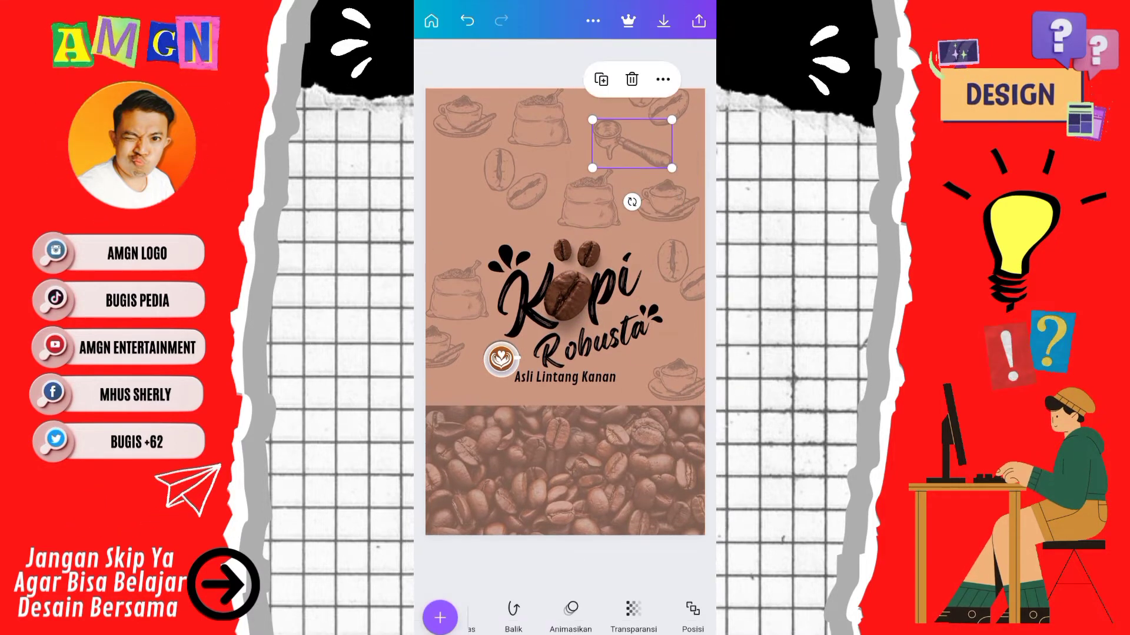
pyautogui.click(601, 79)
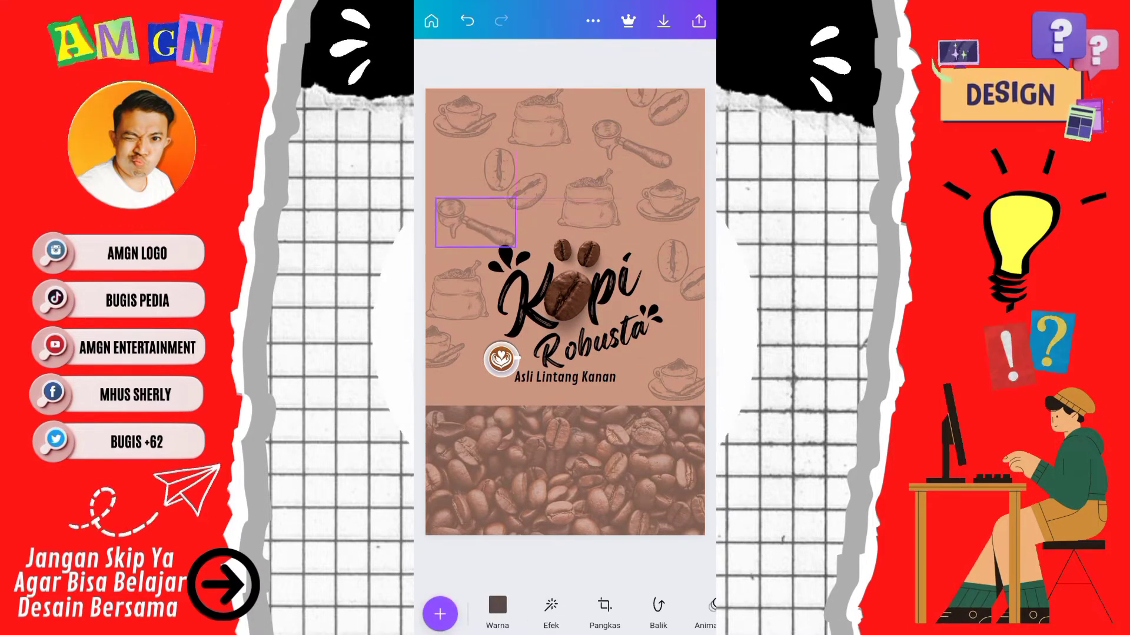
pyautogui.moveTo(632, 144); pyautogui.dragTo(468, 215)
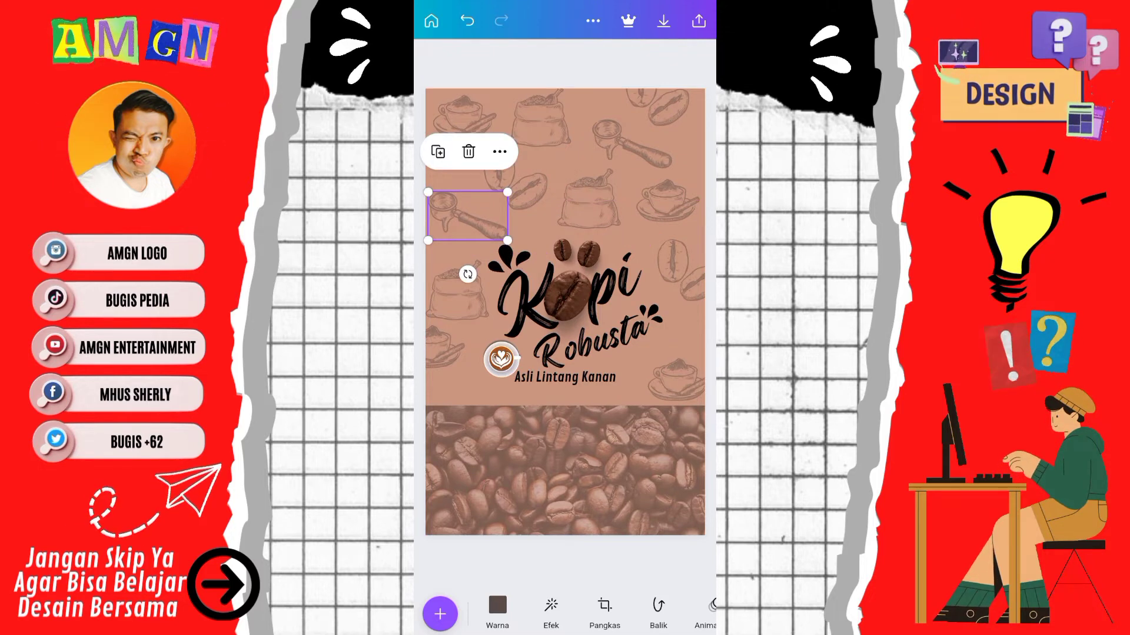
pyautogui.moveTo(467, 215)
pyautogui.mouseDown()
pyautogui.moveTo(468, 391)
pyautogui.moveTo(631, 324)
pyautogui.moveTo(637, 207)
pyautogui.moveTo(636, 260)
pyautogui.moveTo(678, 343)
pyautogui.moveTo(692, 339)
pyautogui.mouseUp()
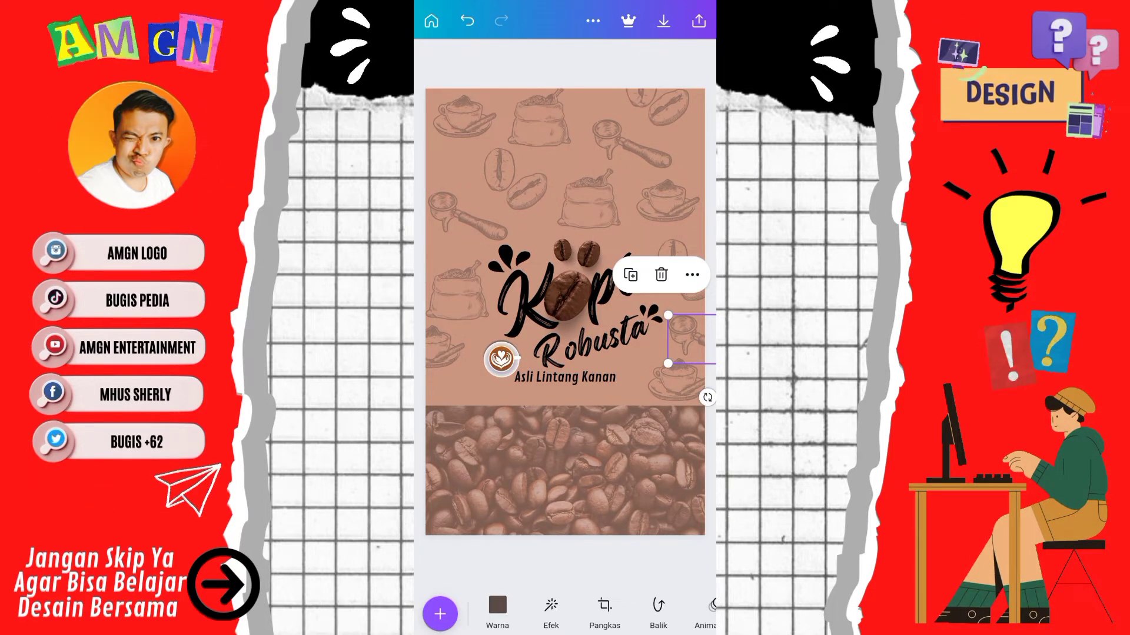
pyautogui.click(564, 471)
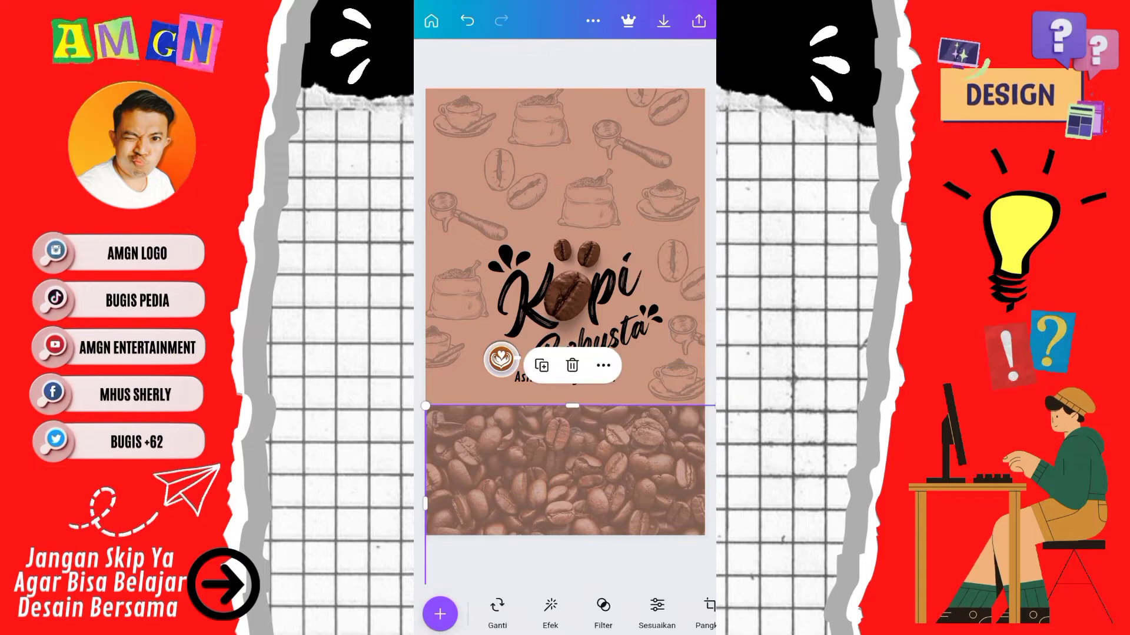
# Search the elements library for 'Brush'.
pyautogui.scroll(-2, 565, 312)
pyautogui.click(440, 614)
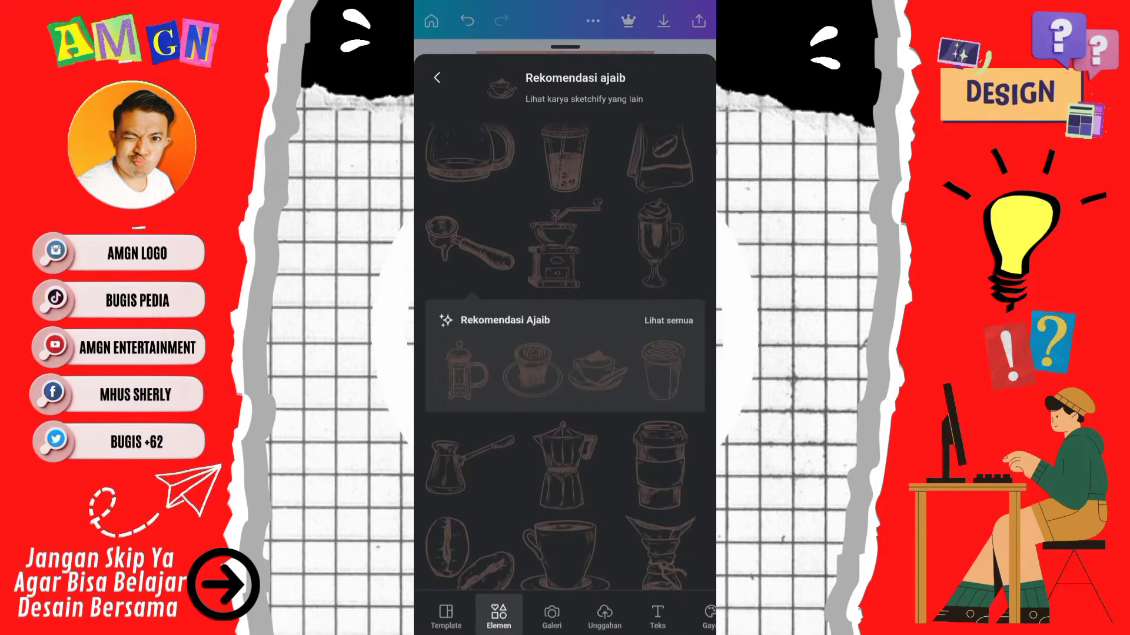
pyautogui.click(436, 77)
pyautogui.click(488, 81)
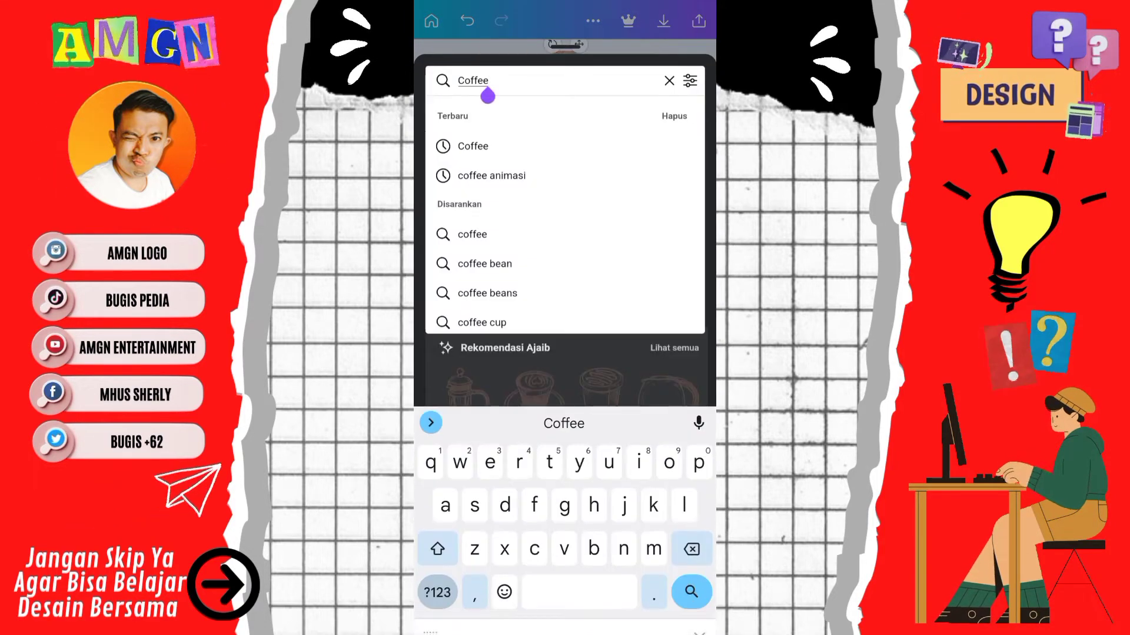
pyautogui.press('BackSpace')
pyautogui.press('BackSpace')
pyautogui.press('BackSpace')
pyautogui.press('BackSpace')
pyautogui.write('B')
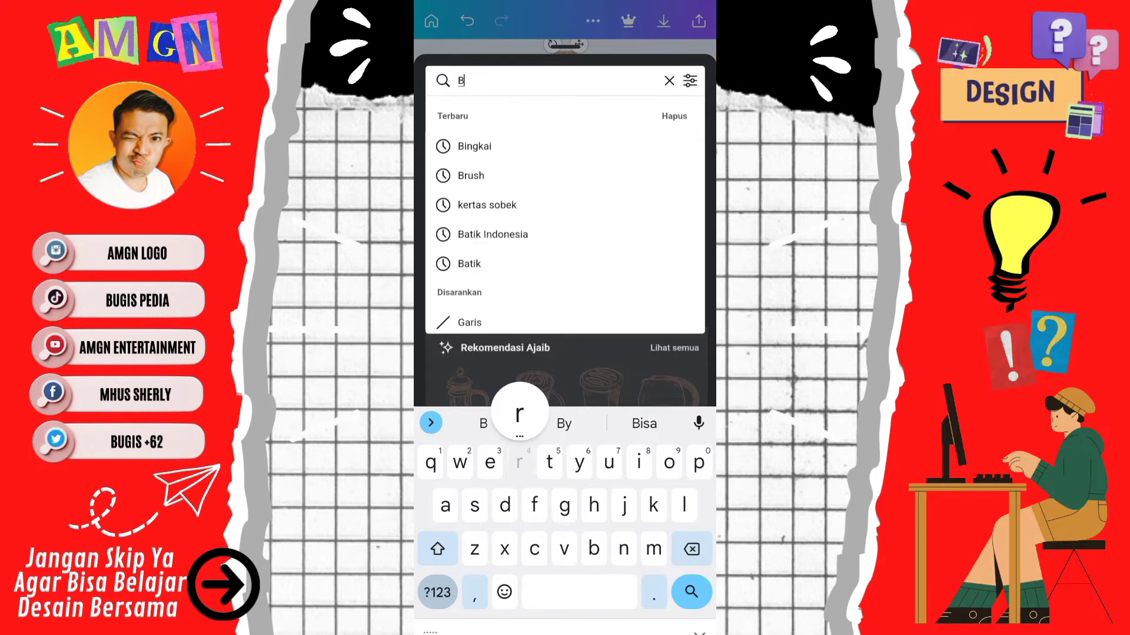
pyautogui.write('rush')
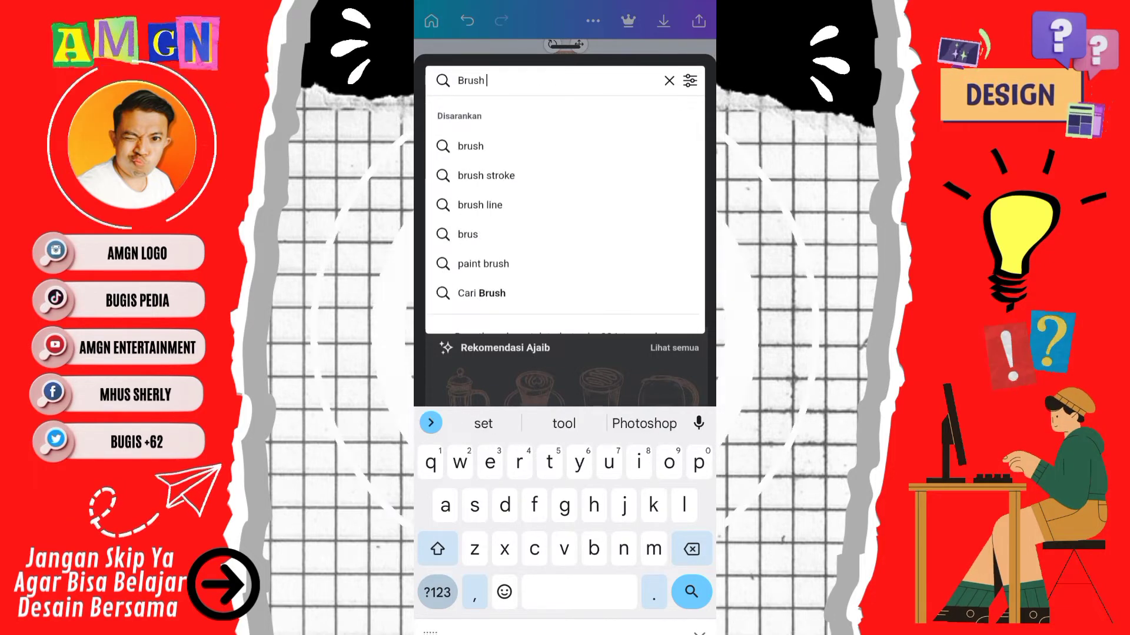
pyautogui.press('Return')
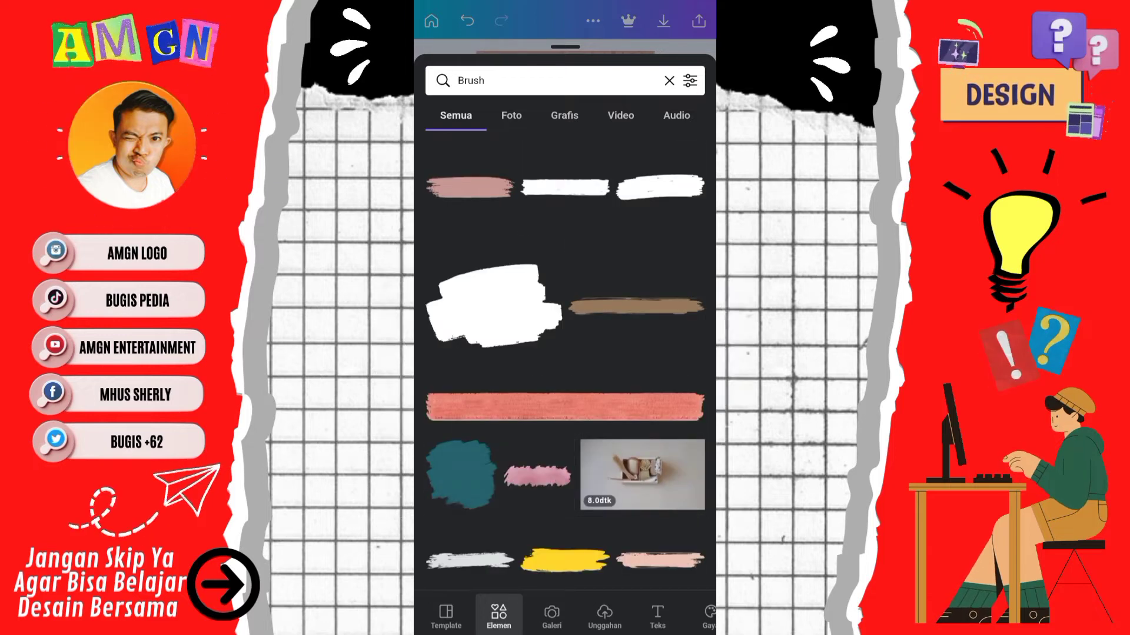
# Add the white brush blob, enlarge it, tilt it counter-clockwise, and centre it over the logo.
pyautogui.click(493, 306)
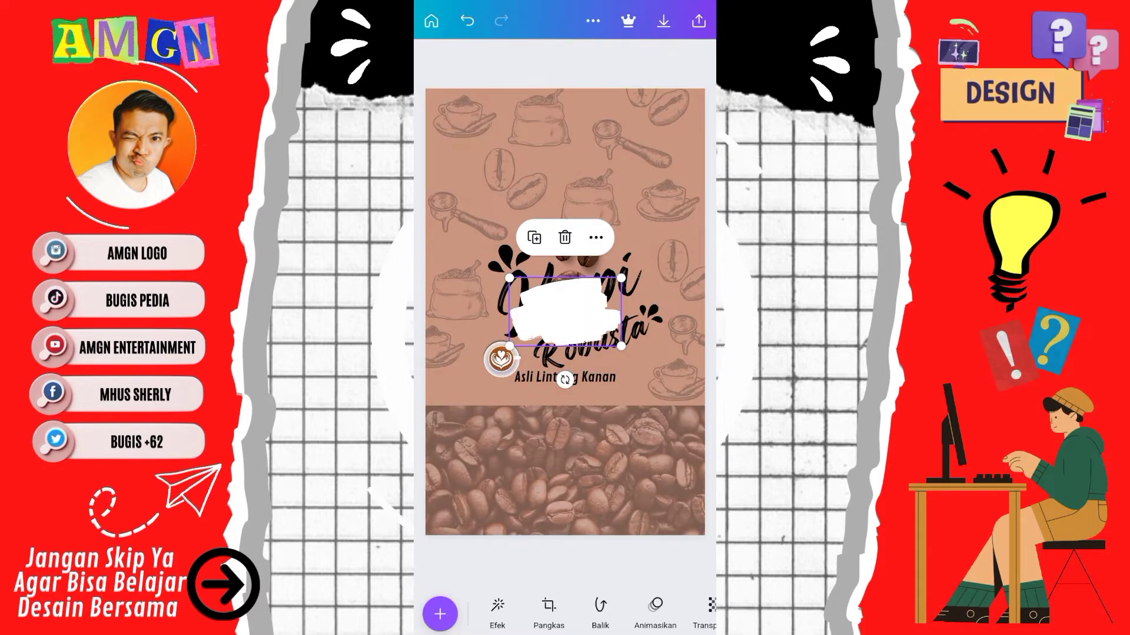
pyautogui.moveTo(500, 350); pyautogui.dragTo(455, 380)
pyautogui.moveTo(530, 330); pyautogui.dragTo(524, 293)
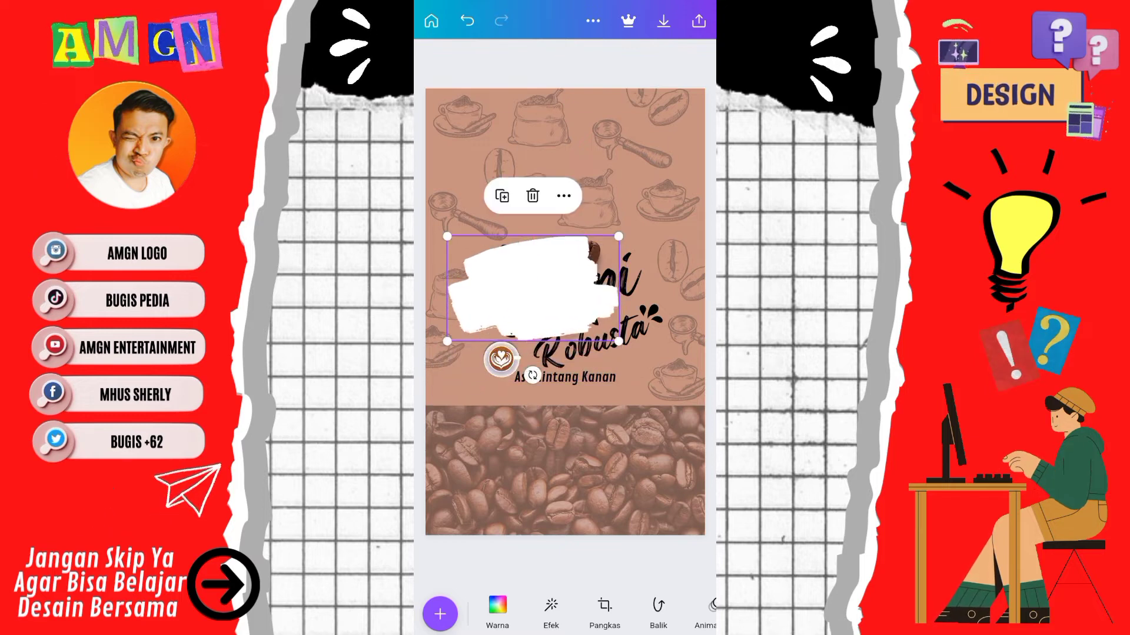
pyautogui.moveTo(605, 348); pyautogui.dragTo(657, 365)
pyautogui.moveTo(560, 408); pyautogui.dragTo(588, 406)
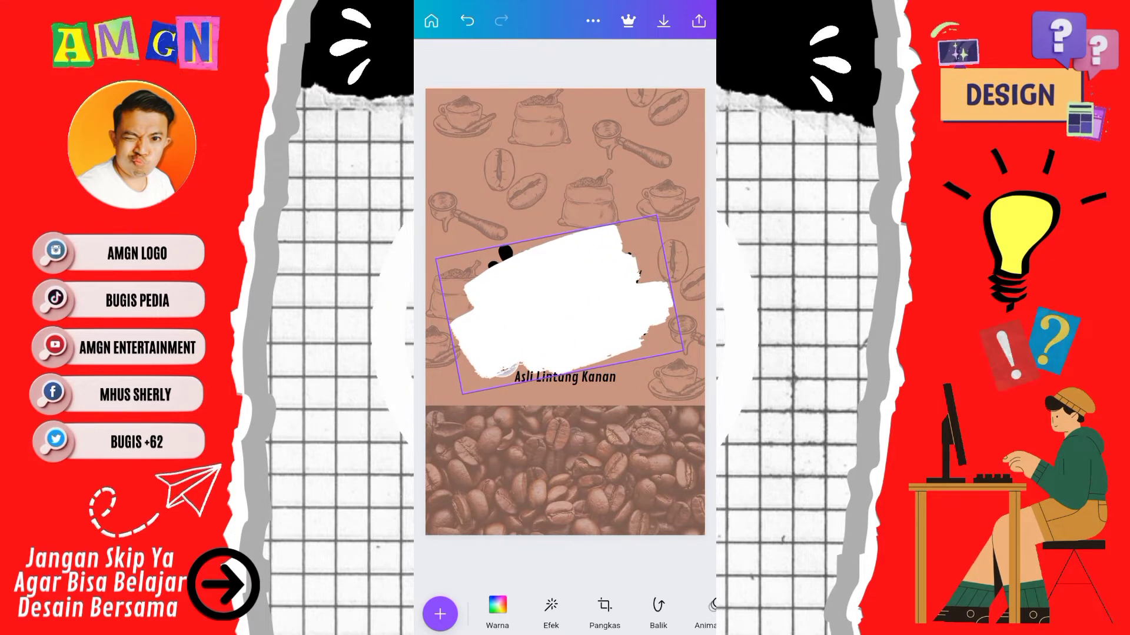
pyautogui.moveTo(496, 375)
pyautogui.mouseDown()
pyautogui.moveTo(502, 364)
pyautogui.moveTo(457, 398)
pyautogui.mouseUp()
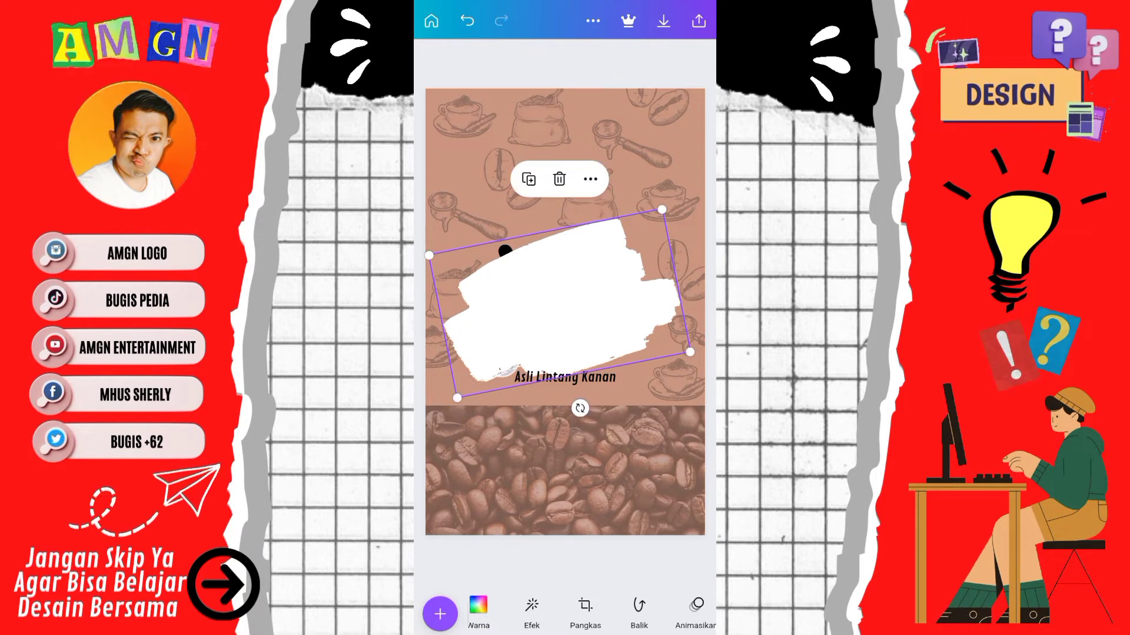
# Send the white blob behind the logo and lower its transparency to make it semi-transparent.
pyautogui.click(592, 612)
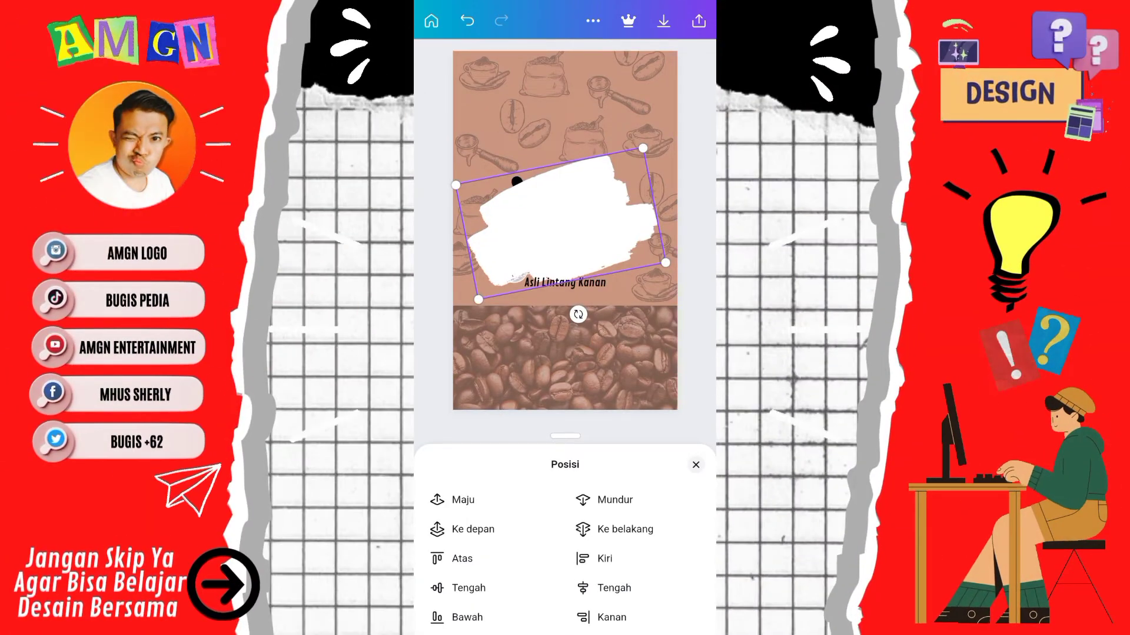
pyautogui.click(624, 529)
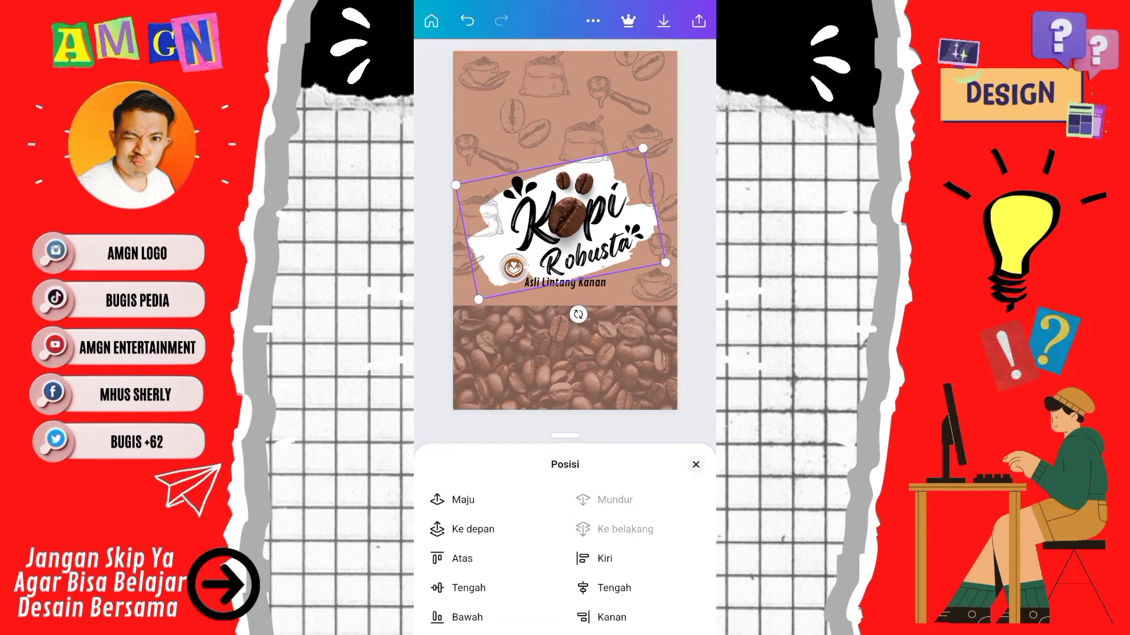
pyautogui.click(696, 464)
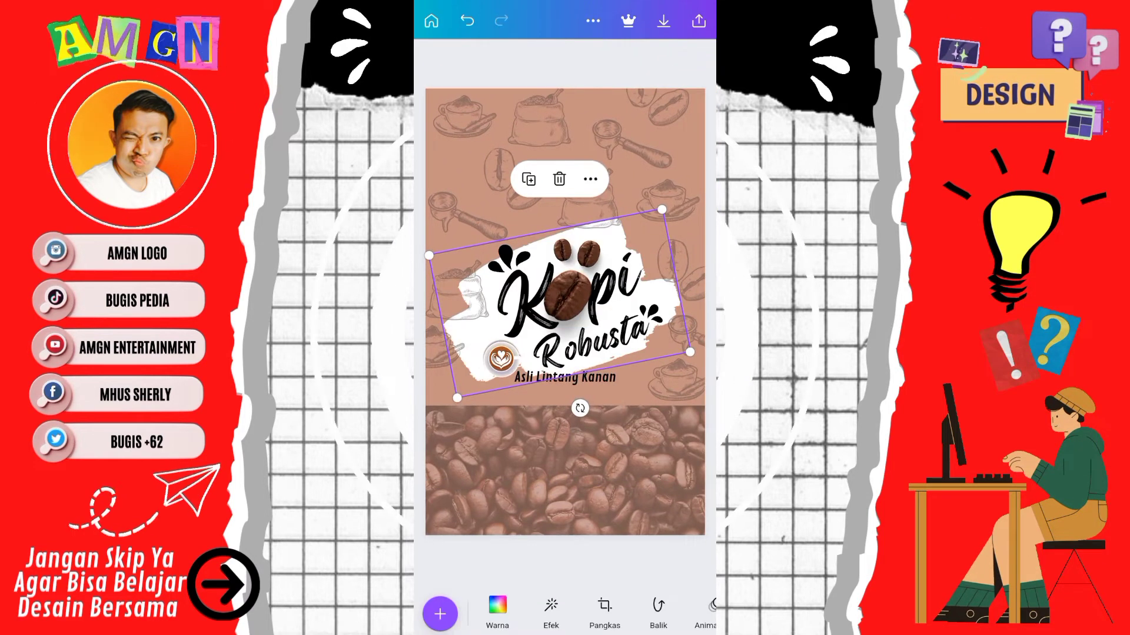
pyautogui.click(502, 612)
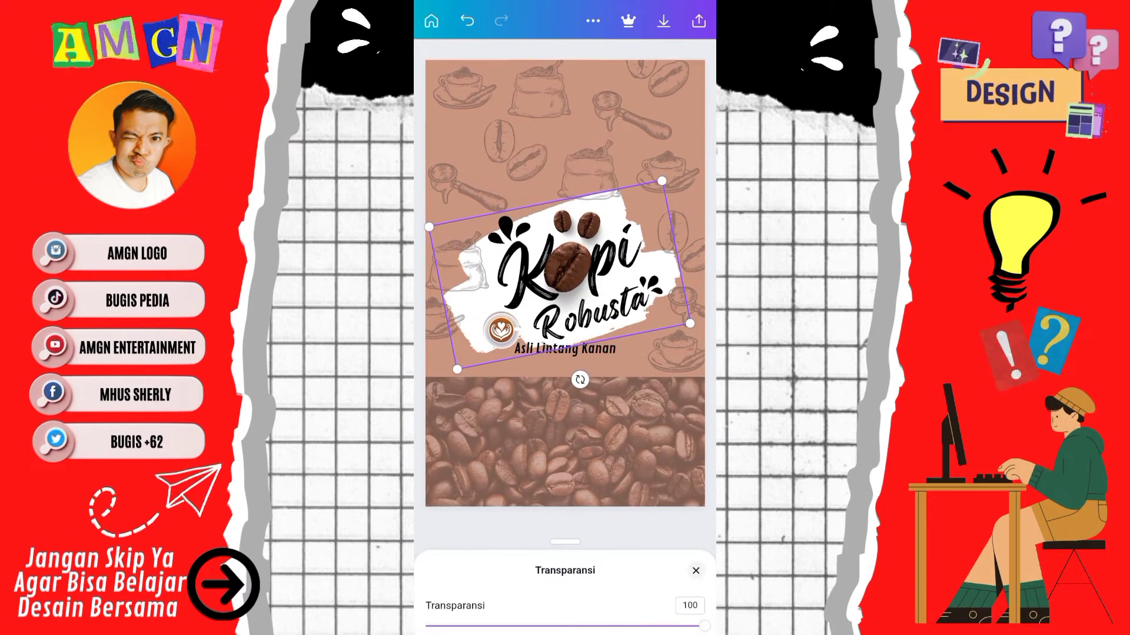
pyautogui.moveTo(703, 626); pyautogui.dragTo(584, 625)
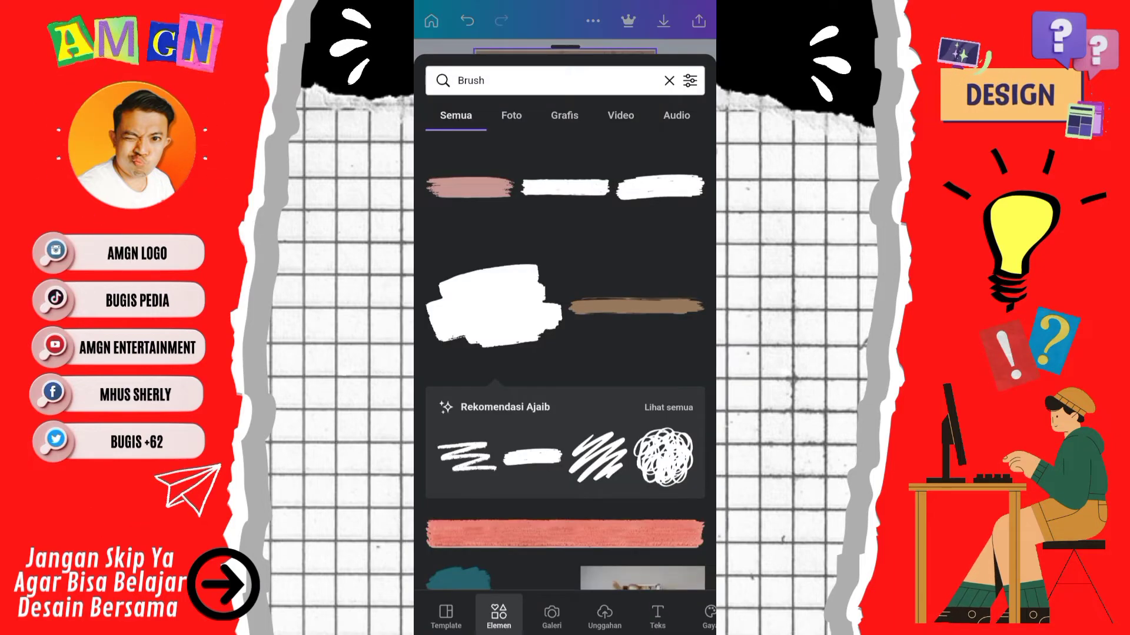
# Add a brush stroke, make it white, centre it under Asli Lintang Kanan, and fade it to about 60.
pyautogui.click(470, 188)
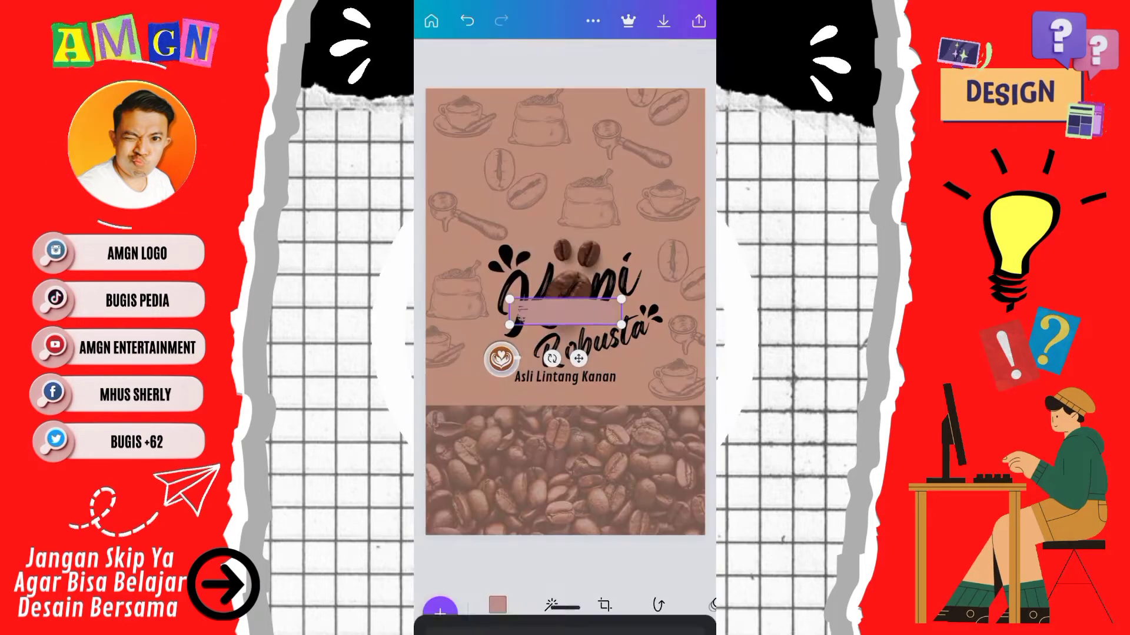
pyautogui.click(497, 612)
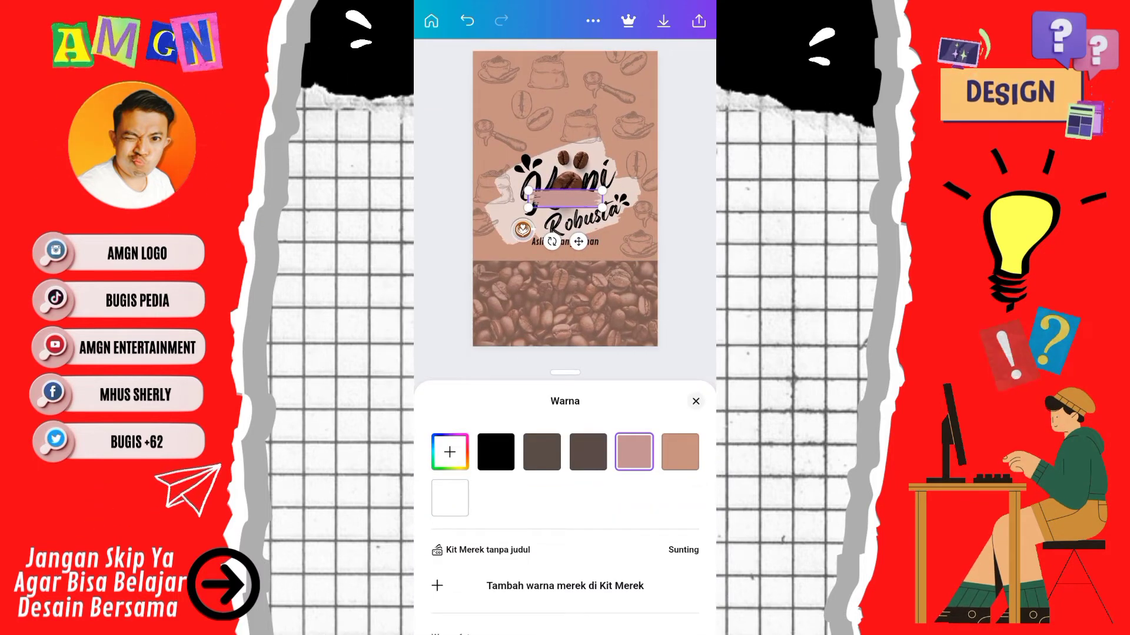
pyautogui.click(450, 498)
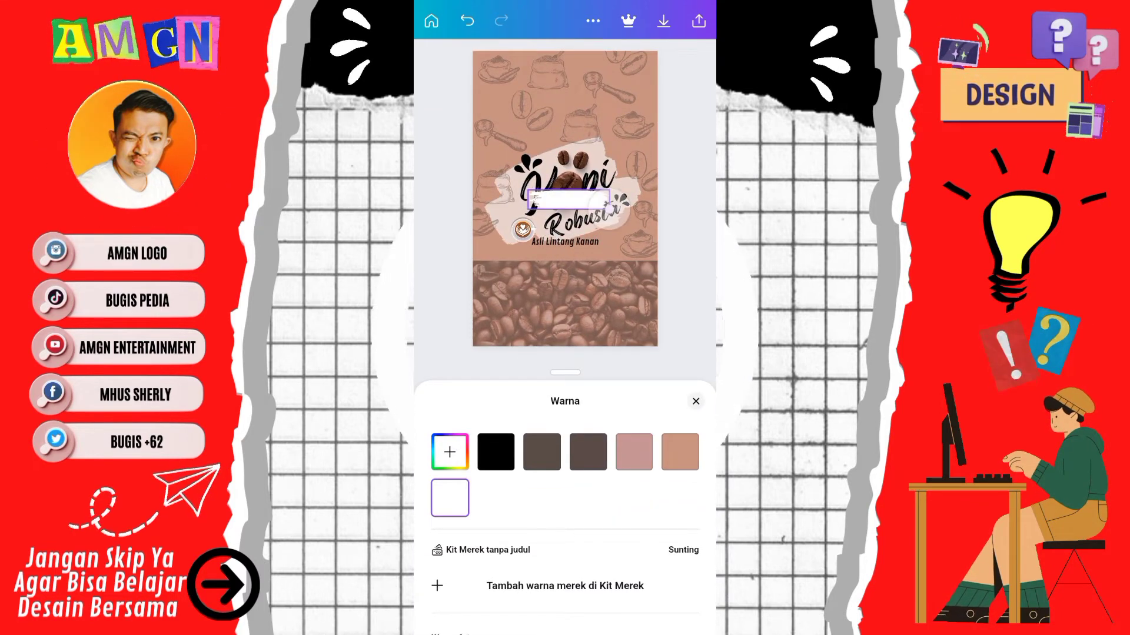
pyautogui.moveTo(568, 200); pyautogui.dragTo(578, 226)
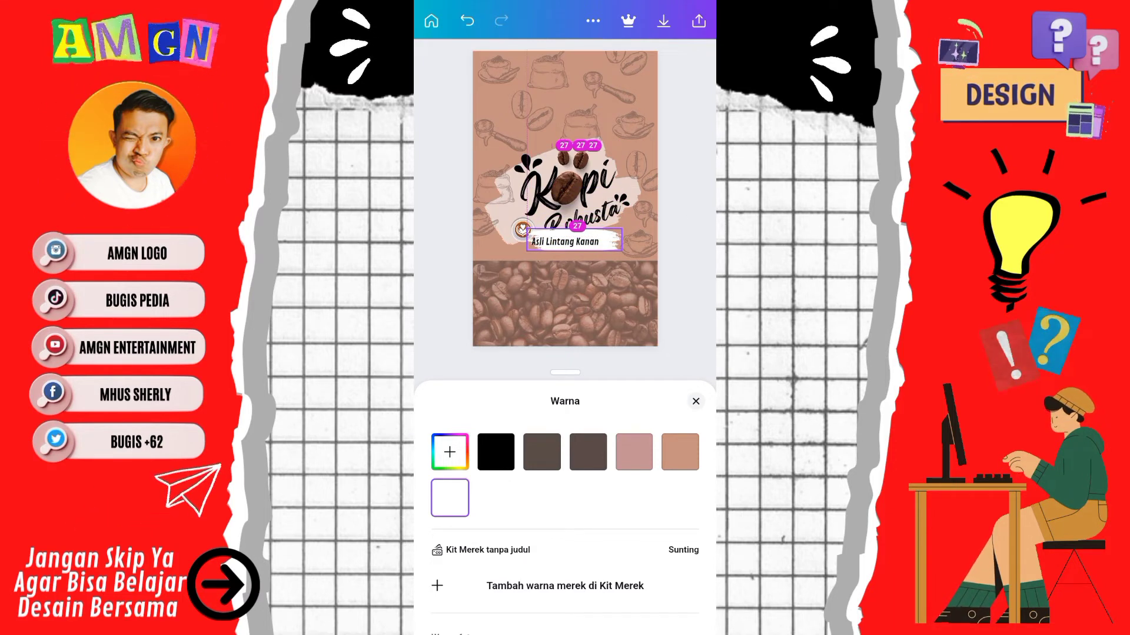
pyautogui.moveTo(523, 229); pyautogui.dragTo(521, 228)
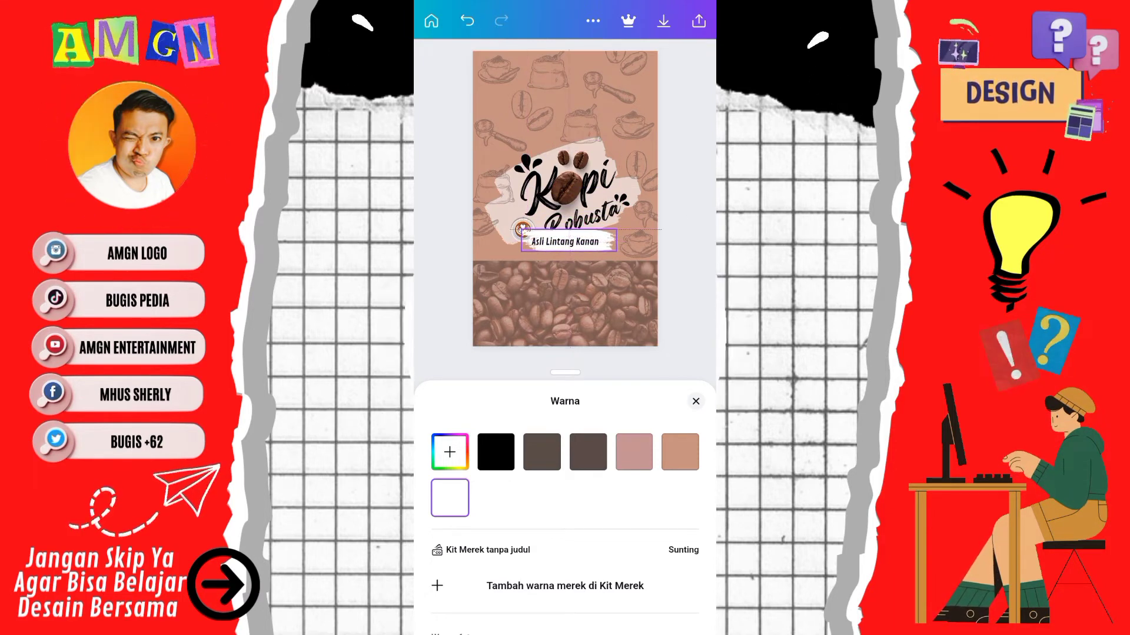
pyautogui.click(695, 401)
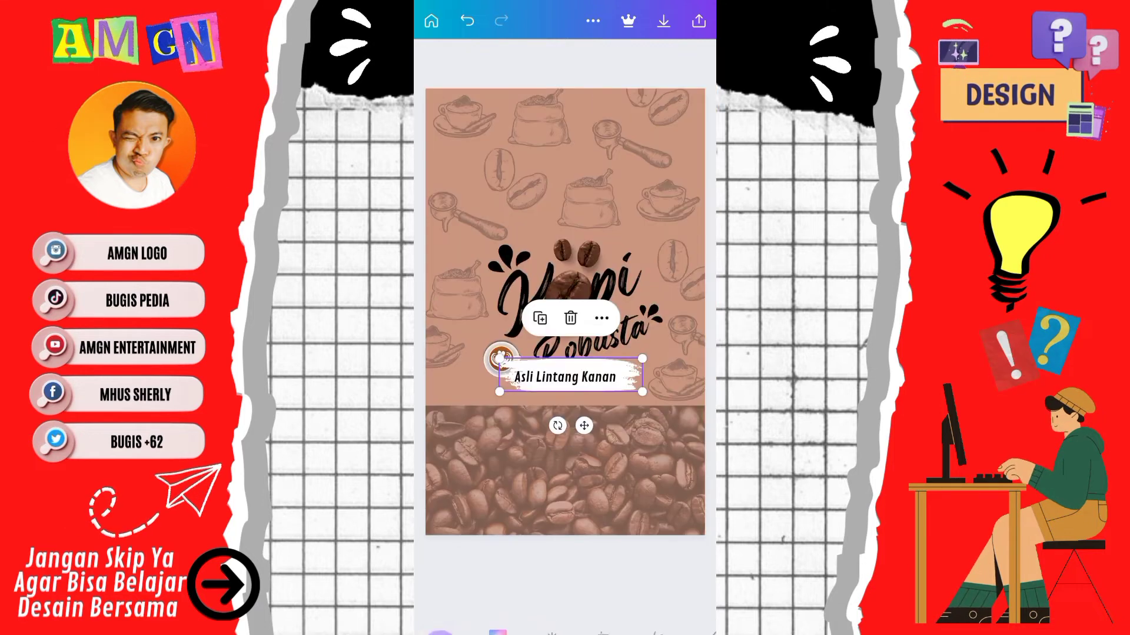
pyautogui.click(600, 606)
pyautogui.moveTo(703, 626)
pyautogui.mouseDown()
pyautogui.moveTo(576, 625)
pyautogui.moveTo(592, 625)
pyautogui.mouseUp()
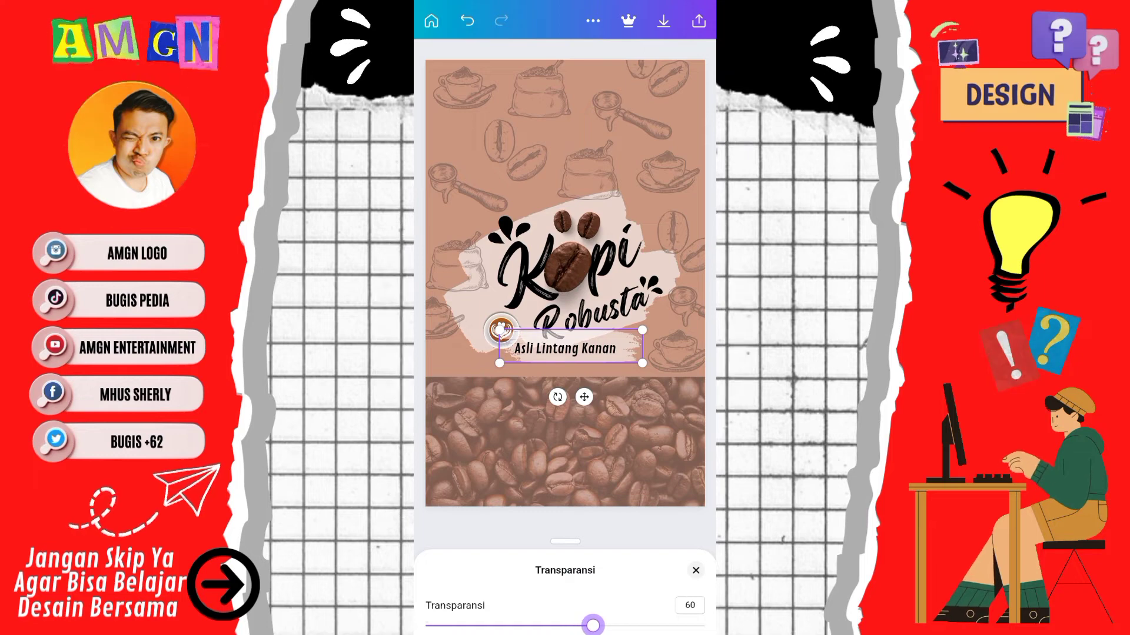
pyautogui.click(695, 570)
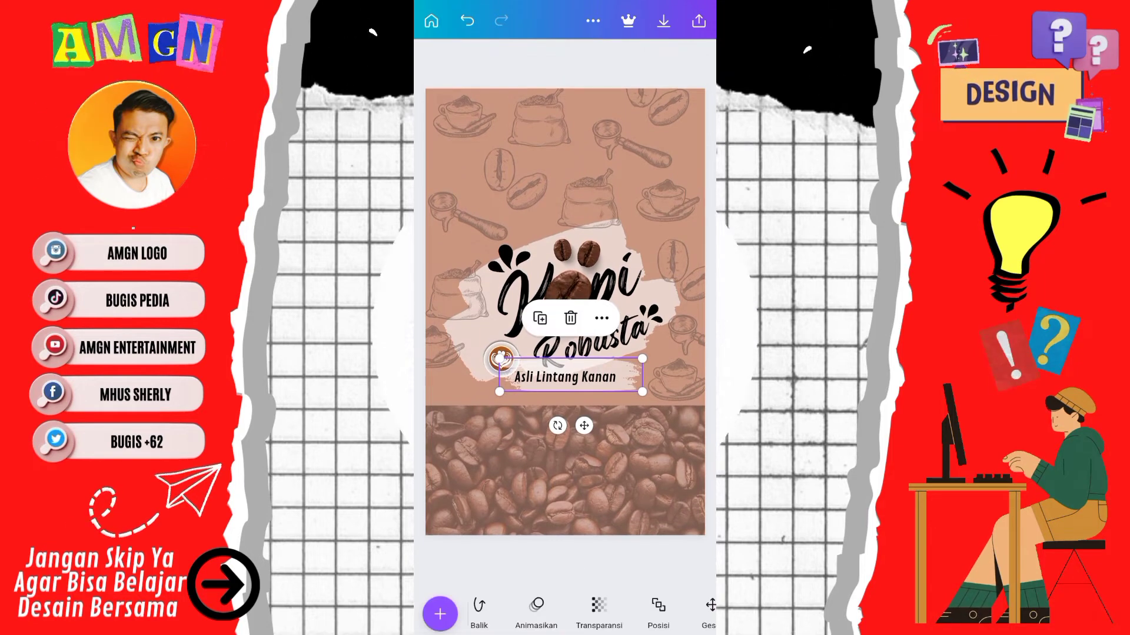
# Search 'Halal', add the circular Halal logo, colour it white, and place it top-left on the coffee beans.
pyautogui.click(439, 611)
pyautogui.write('Hal')
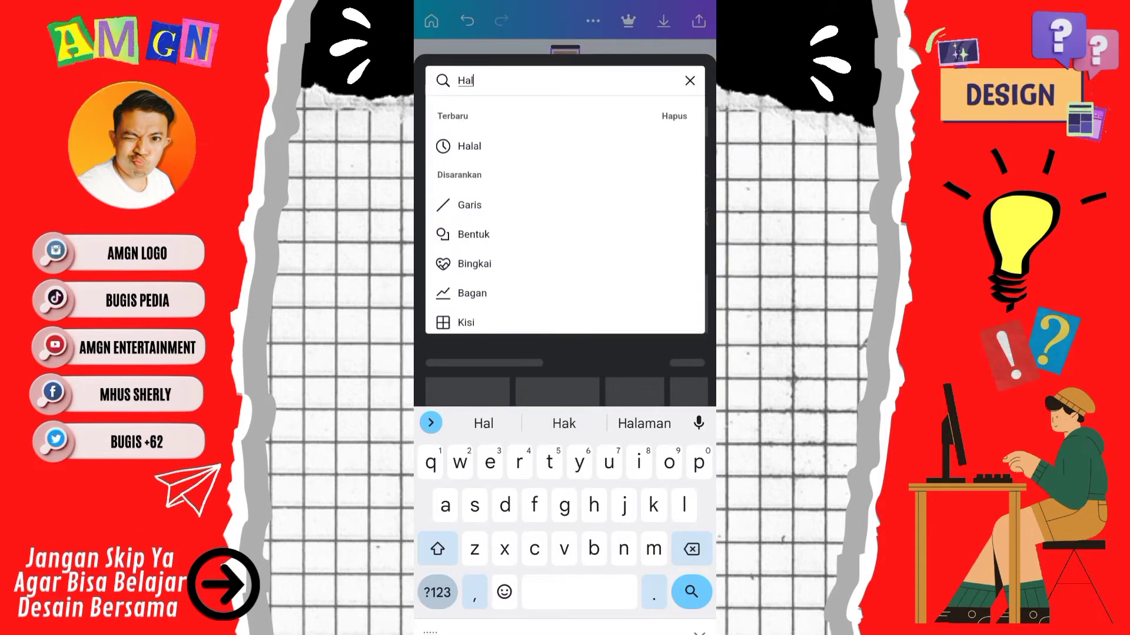
pyautogui.click(469, 146)
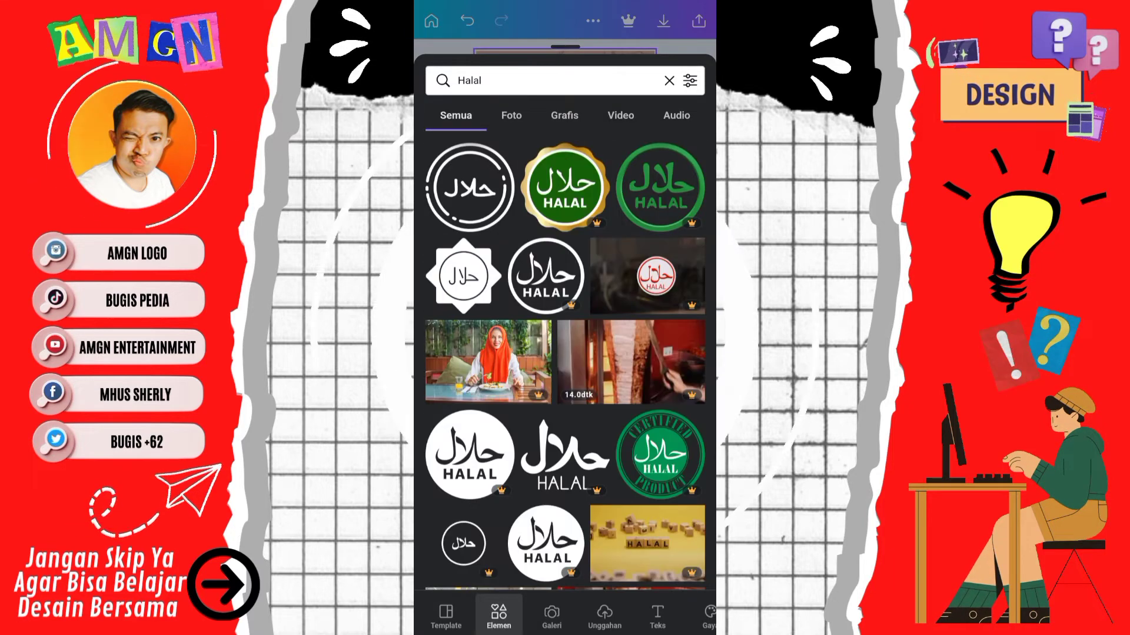
pyautogui.click(465, 189)
pyautogui.click(497, 612)
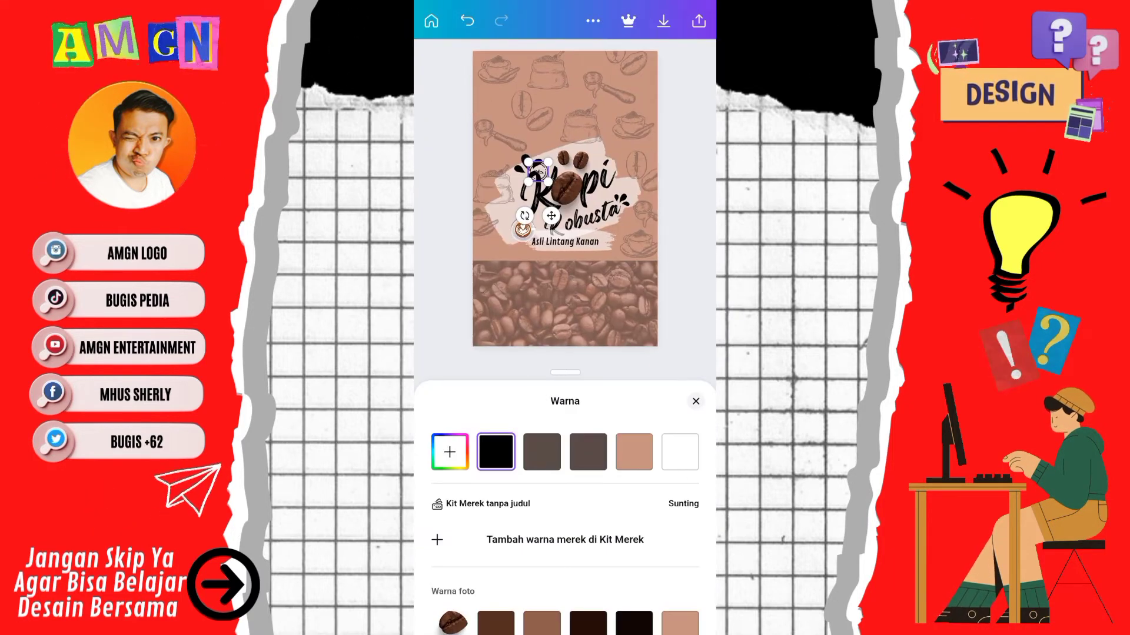
pyautogui.click(679, 452)
pyautogui.moveTo(538, 171); pyautogui.dragTo(526, 268)
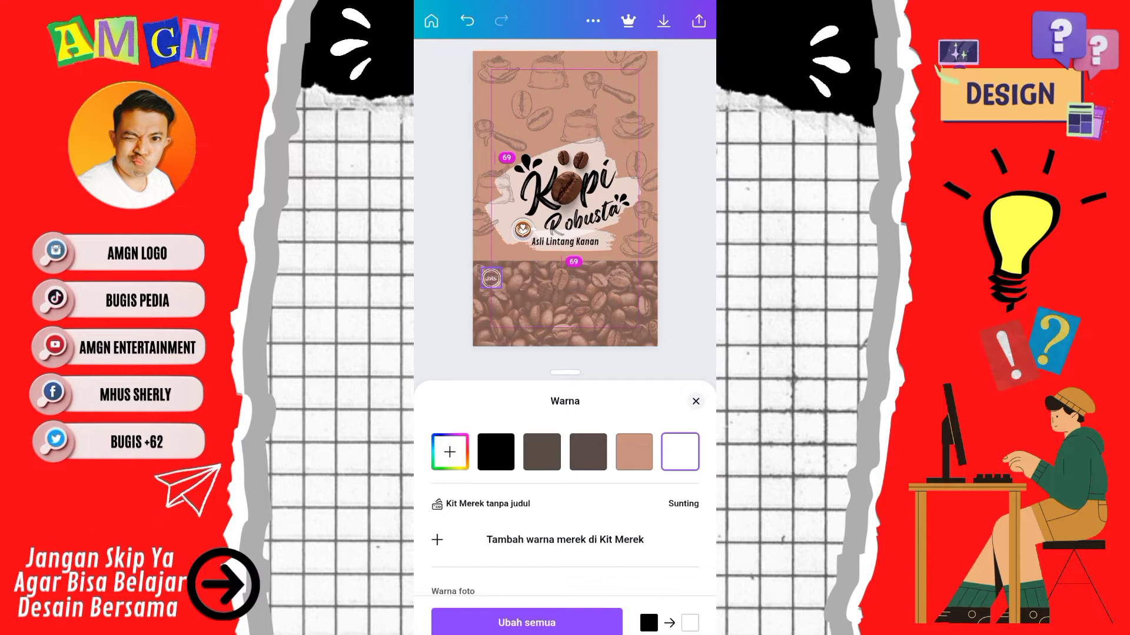
pyautogui.moveTo(494, 266); pyautogui.dragTo(487, 278)
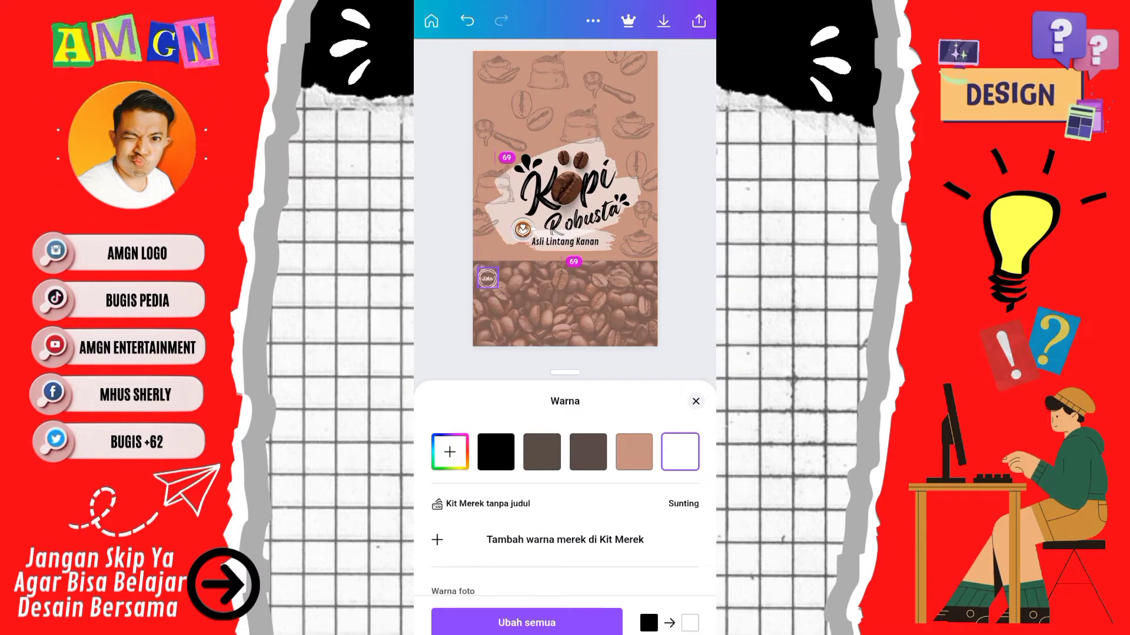
pyautogui.click(696, 401)
# Add a heading reading 'Produksi : AMGN KOPI' and nudge it slightly left over the logo.
pyautogui.click(440, 614)
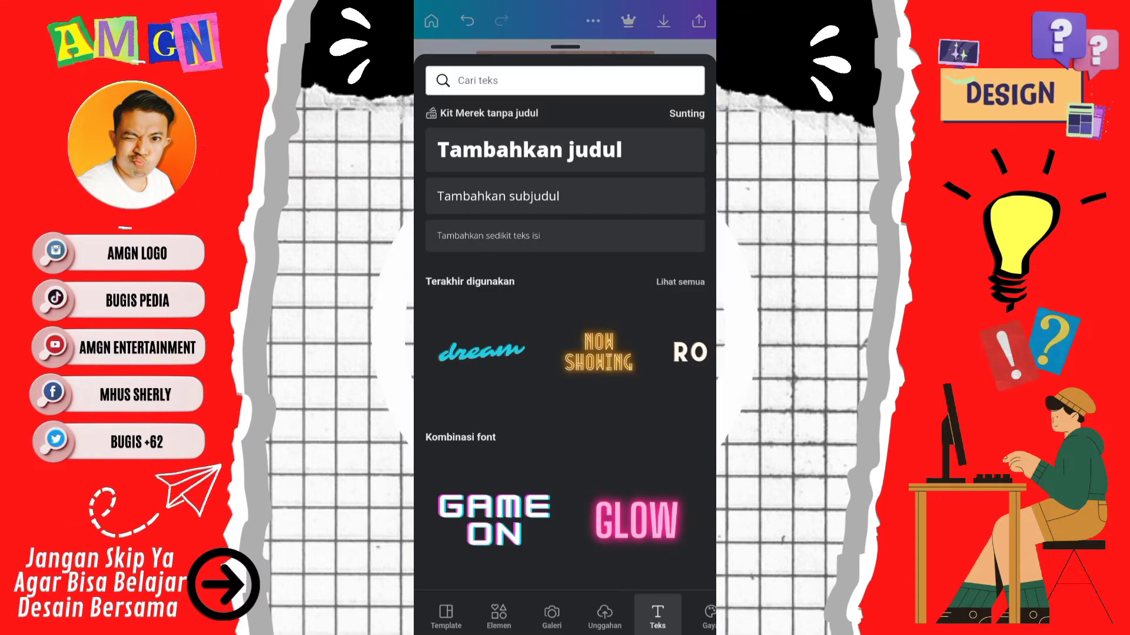
pyautogui.click(491, 151)
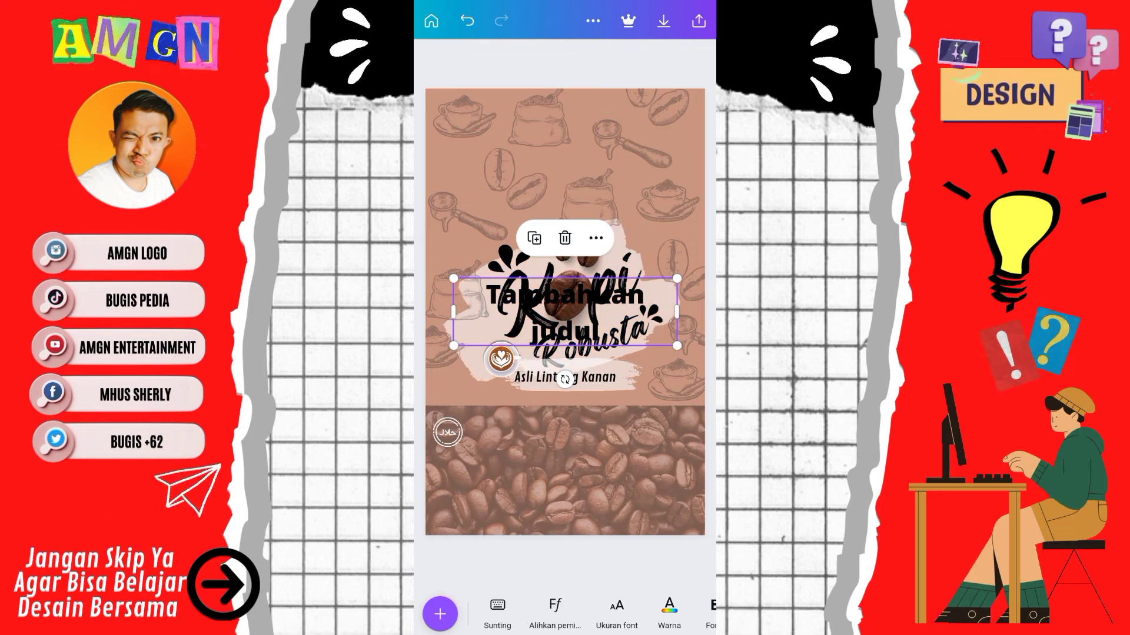
pyautogui.write('Produksi')
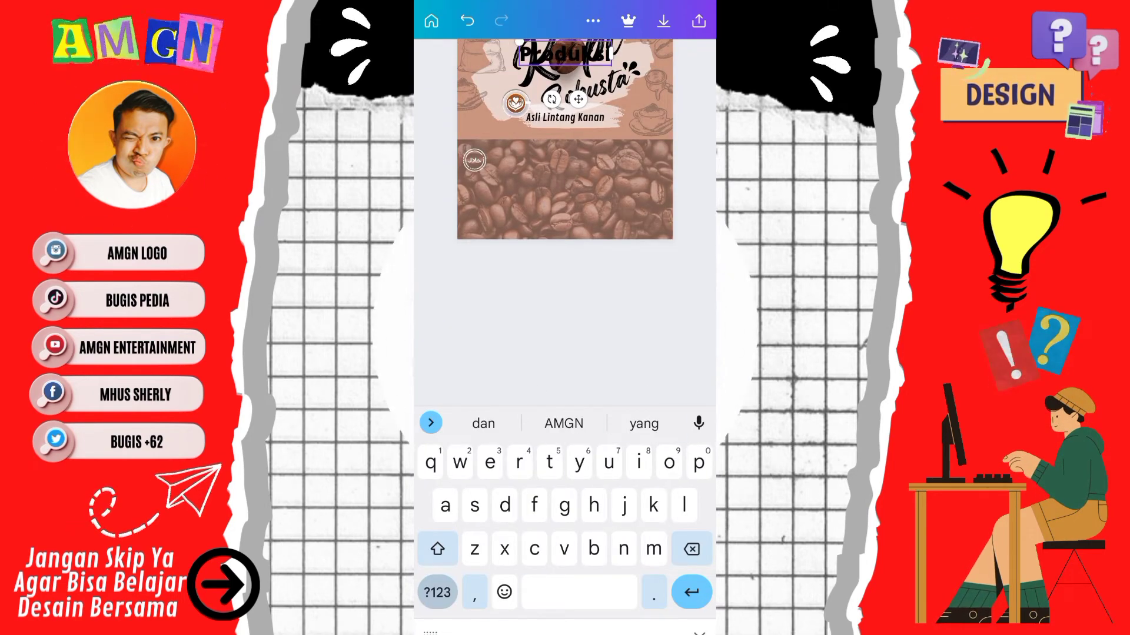
pyautogui.write(' :')
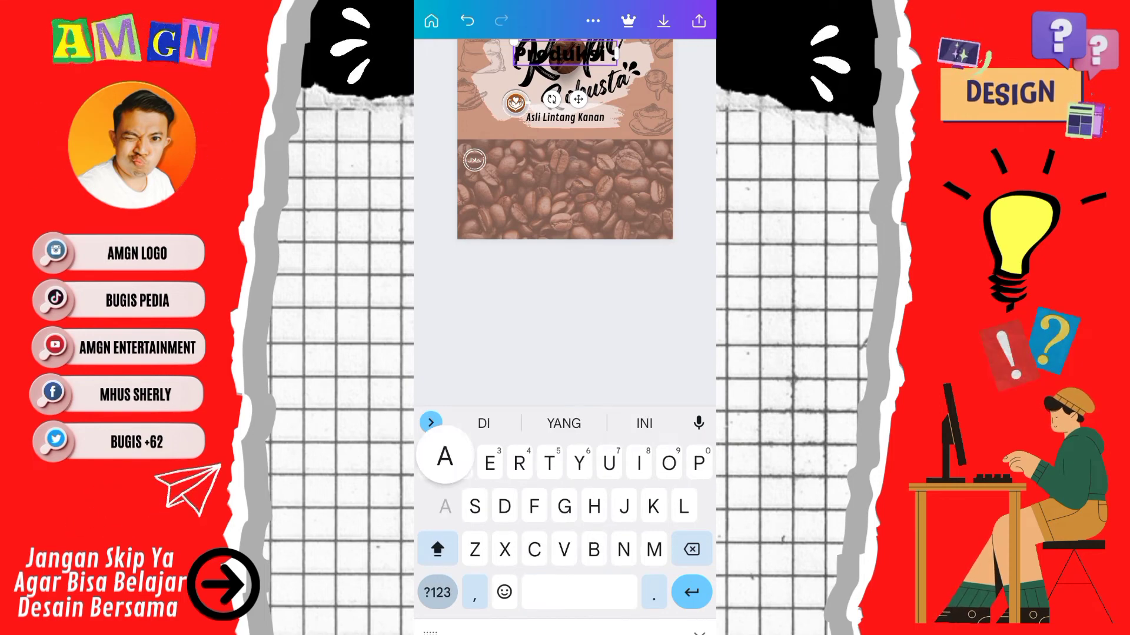
pyautogui.write(' AMGN')
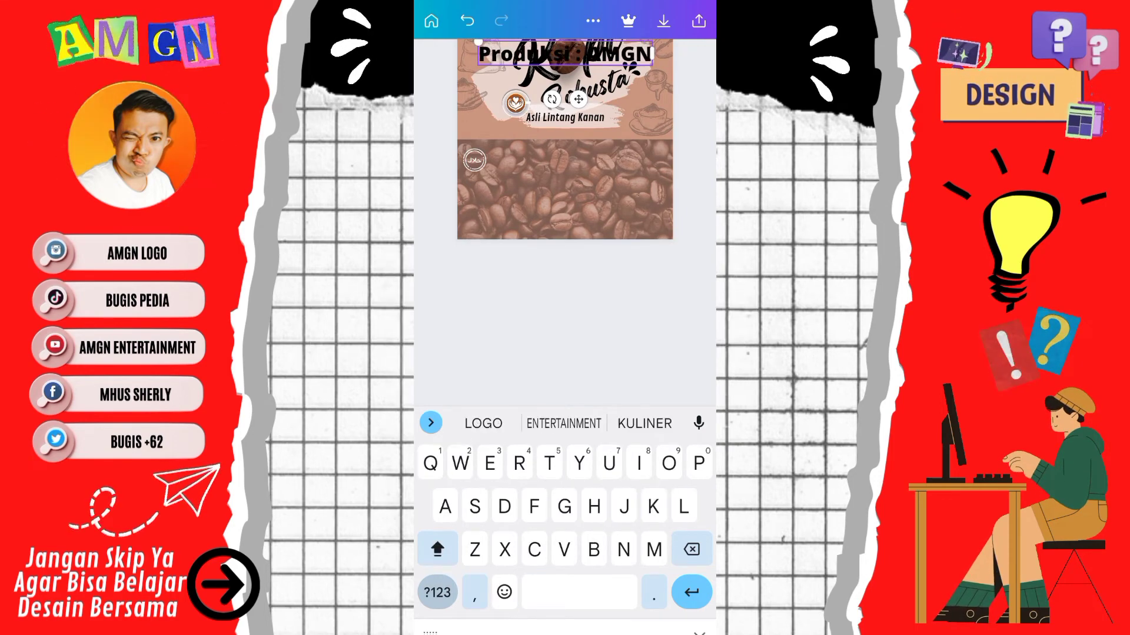
pyautogui.write(' KOPI')
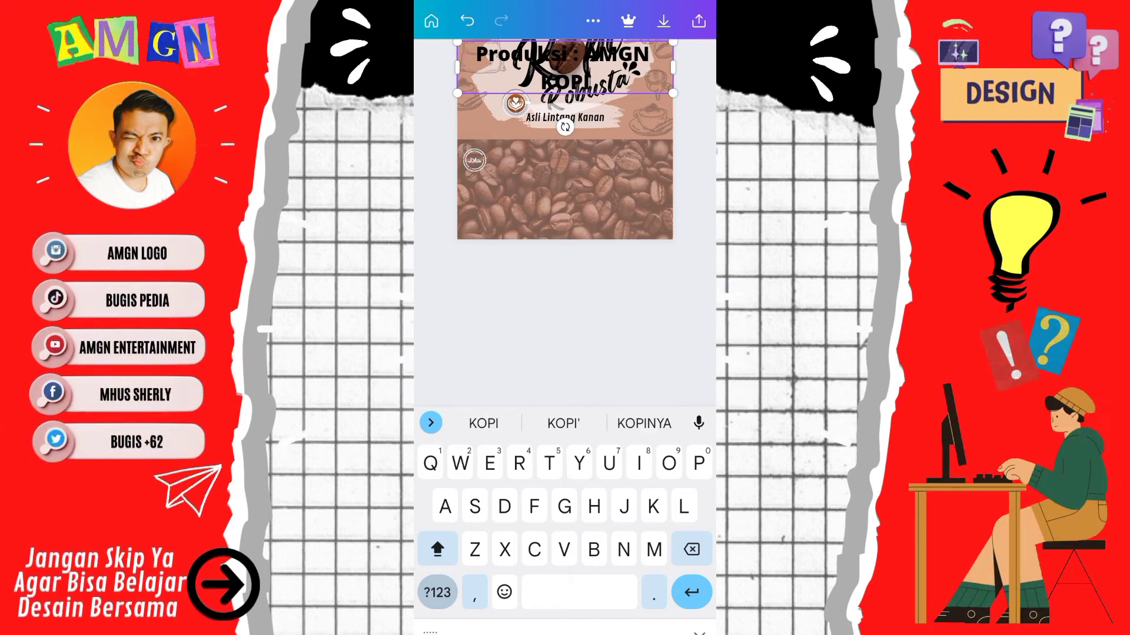
pyautogui.click(699, 633)
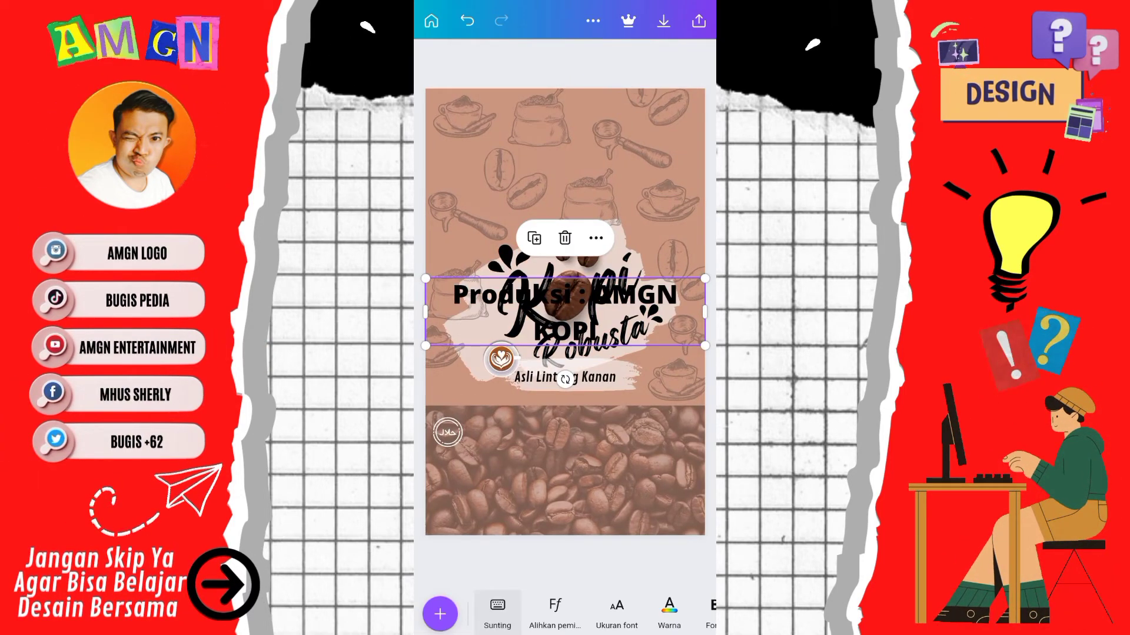
pyautogui.moveTo(565, 312); pyautogui.dragTo(559, 312)
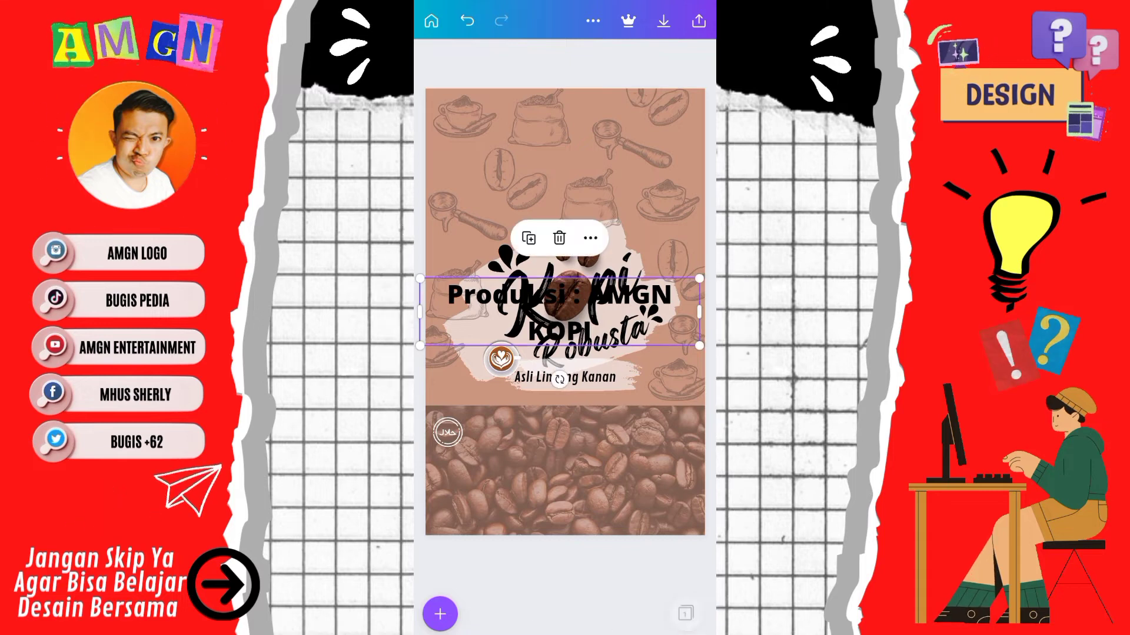
# Set 'Produksi : AMGN KOPI' in Antonio Bold, shrink it, and place it on the coffee-bean strip.
pyautogui.click(555, 612)
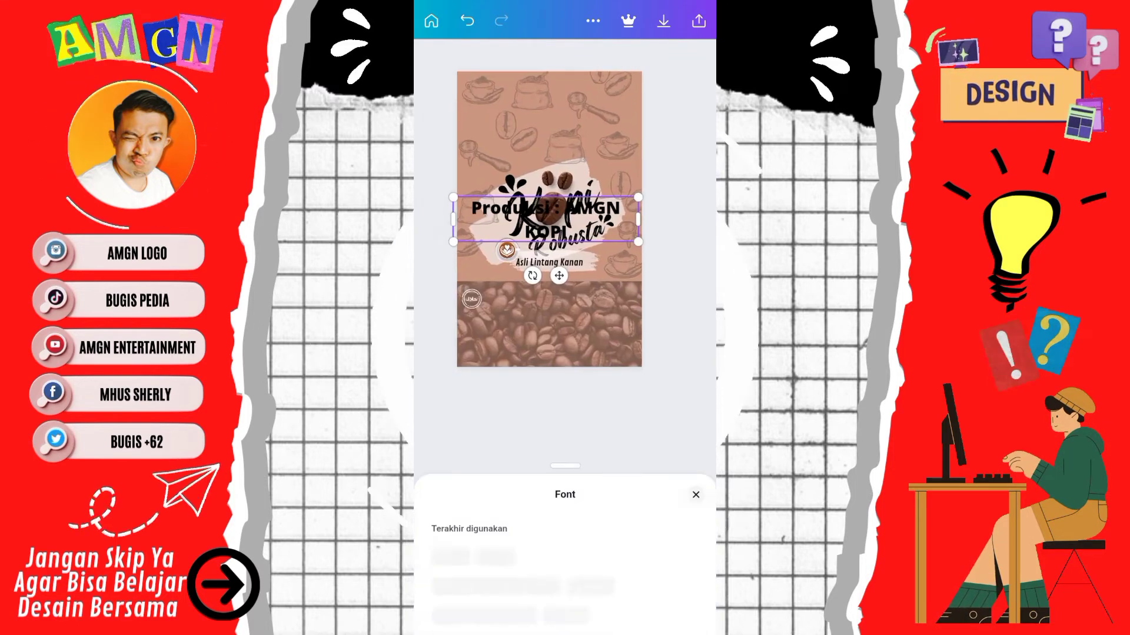
pyautogui.scroll(-3, 565, 518)
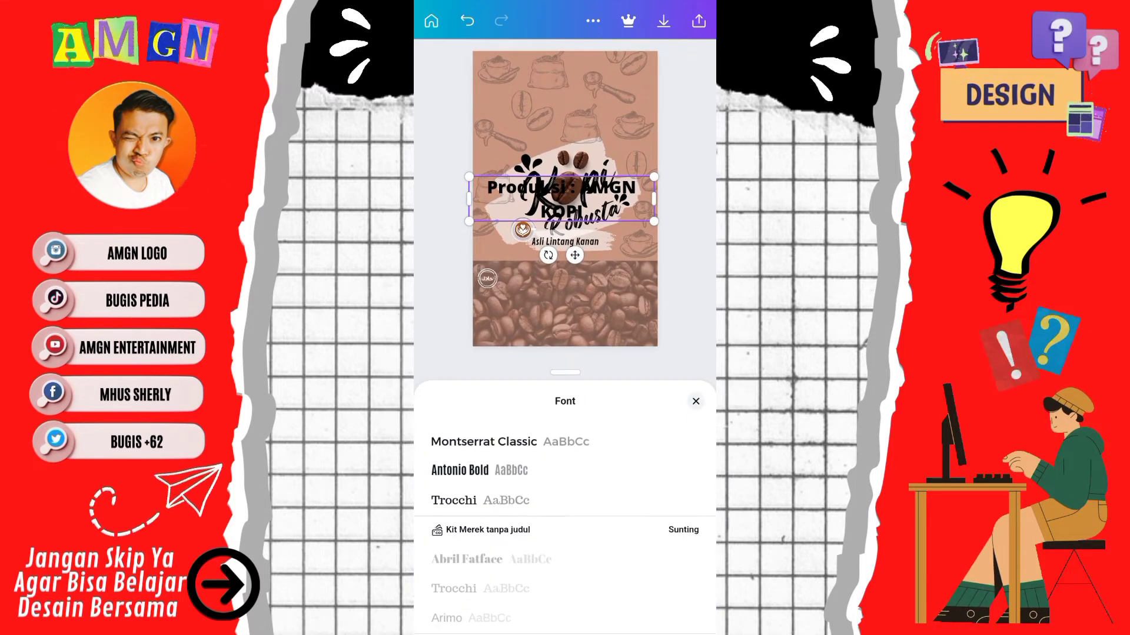
pyautogui.click(471, 470)
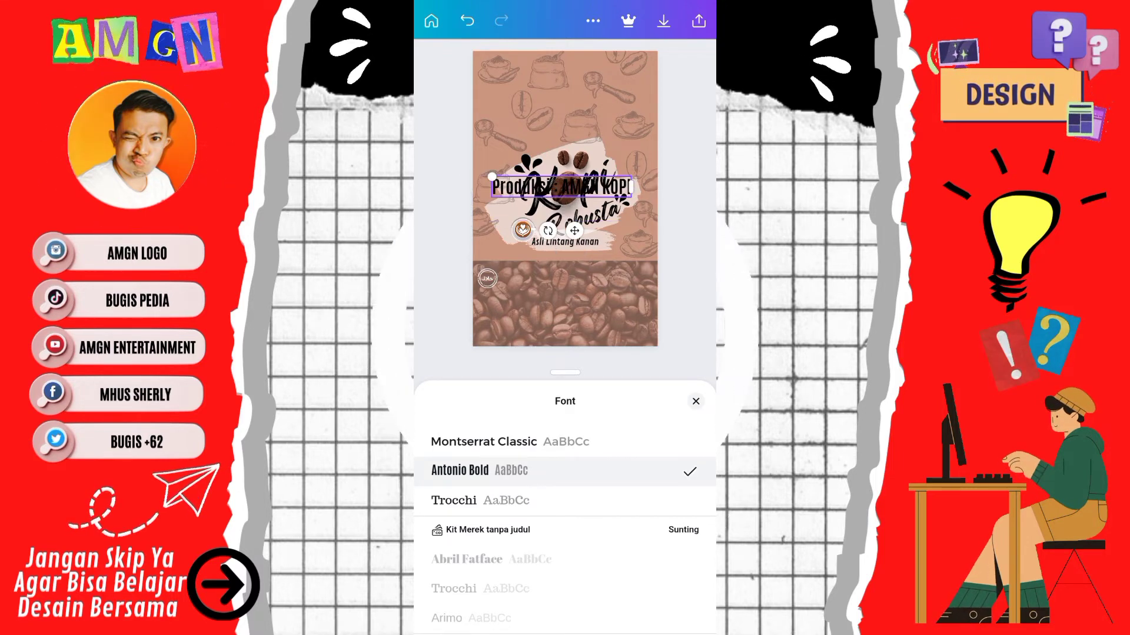
pyautogui.moveTo(562, 186)
pyautogui.mouseDown()
pyautogui.moveTo(560, 318)
pyautogui.moveTo(570, 322)
pyautogui.mouseUp()
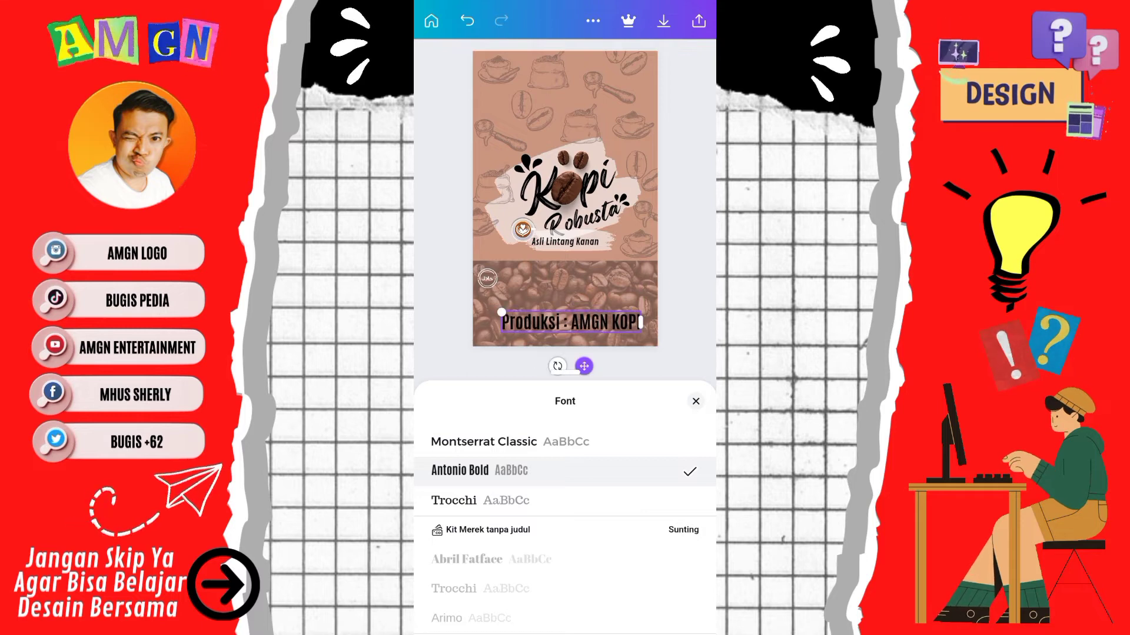
pyautogui.moveTo(501, 312); pyautogui.dragTo(514, 313)
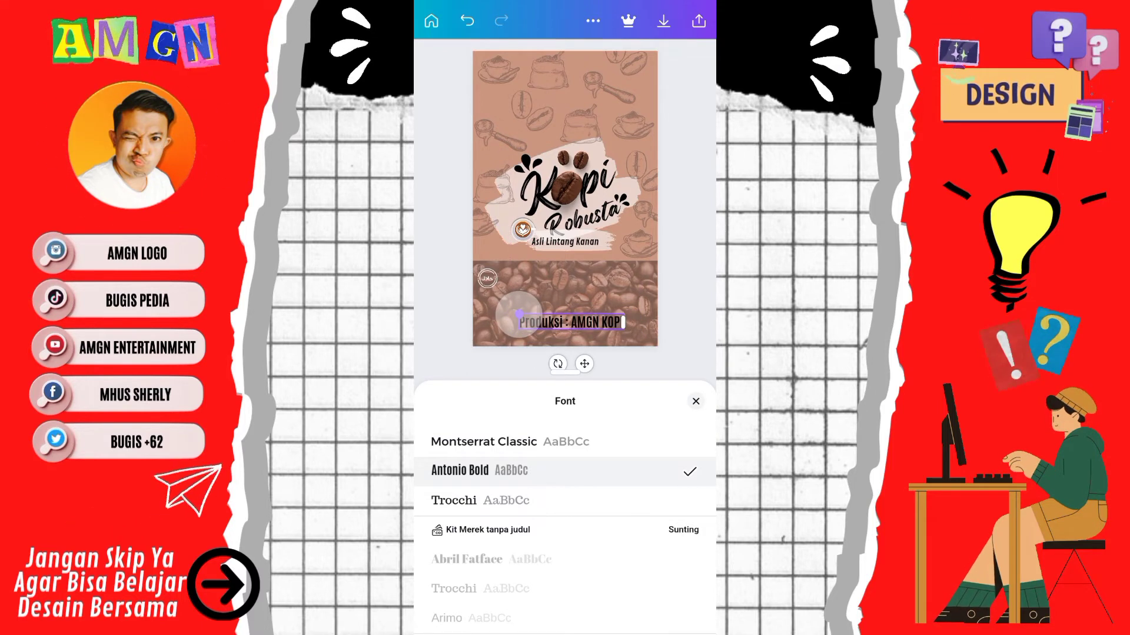
pyautogui.click(695, 401)
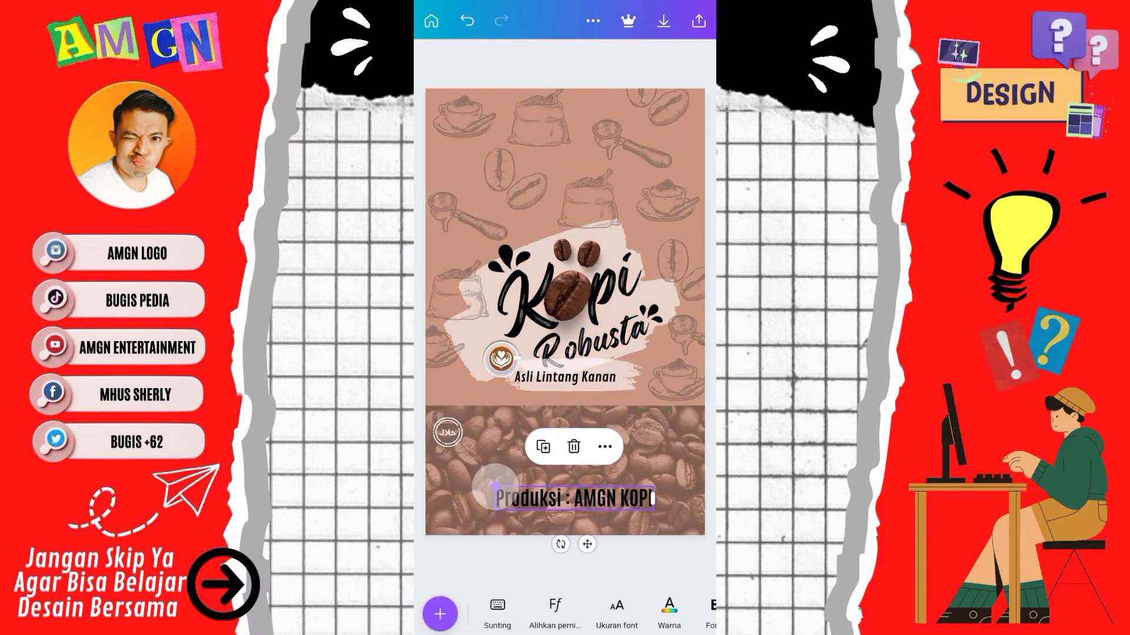
pyautogui.moveTo(496, 484)
pyautogui.mouseDown()
pyautogui.moveTo(493, 468)
pyautogui.moveTo(494, 481)
pyautogui.mouseUp()
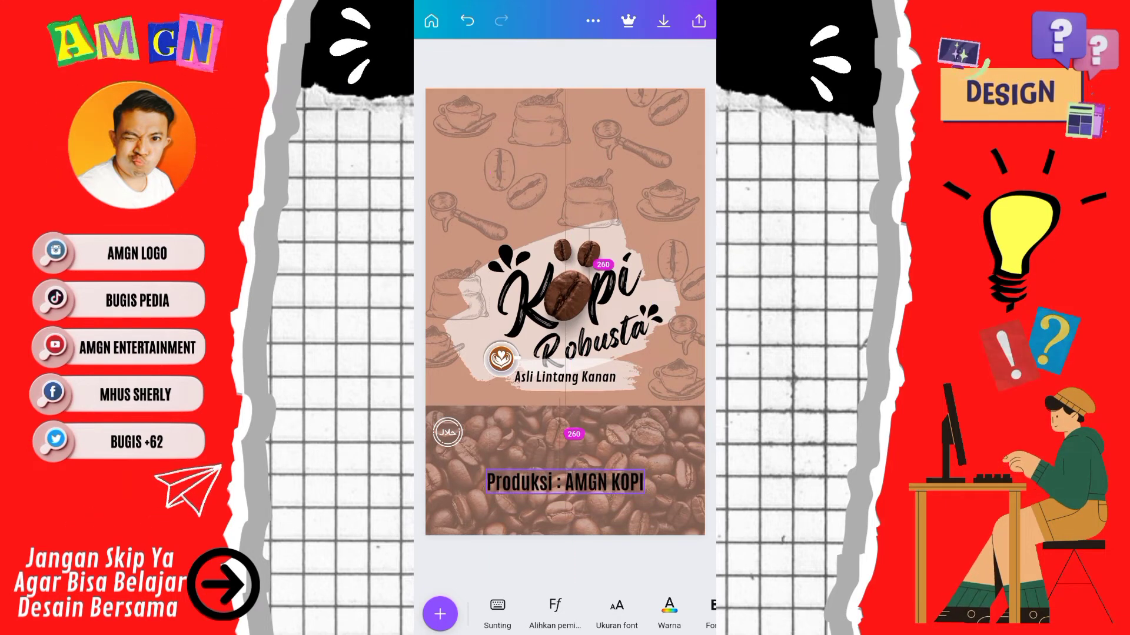
# Make the production text white.
pyautogui.click(427, 403)
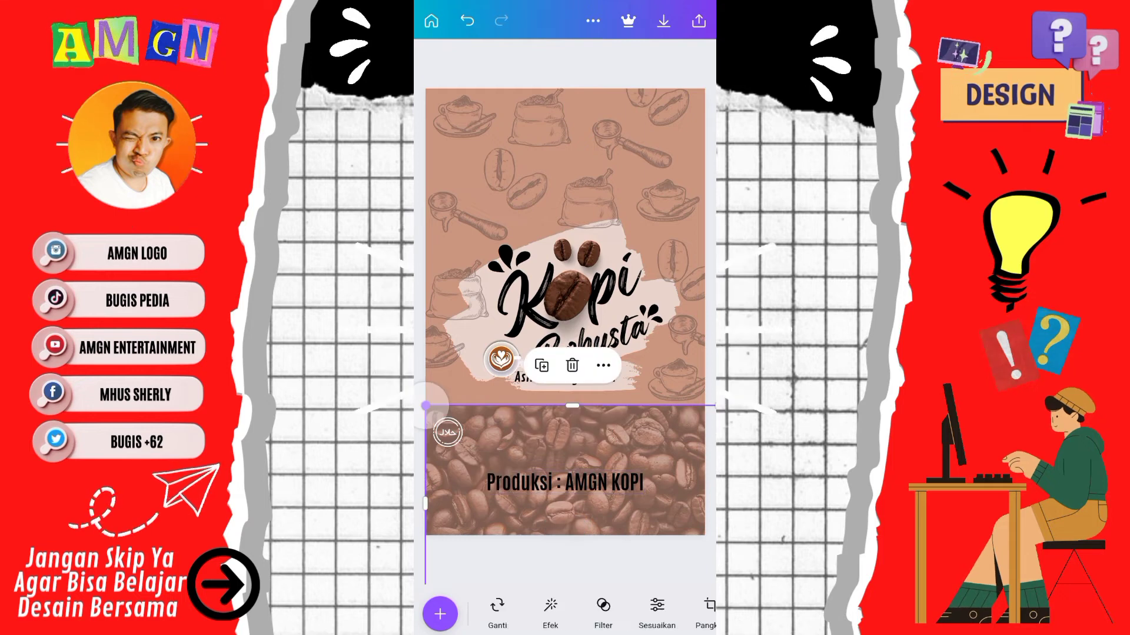
pyautogui.click(487, 470)
pyautogui.hscroll(5, 588, 615)
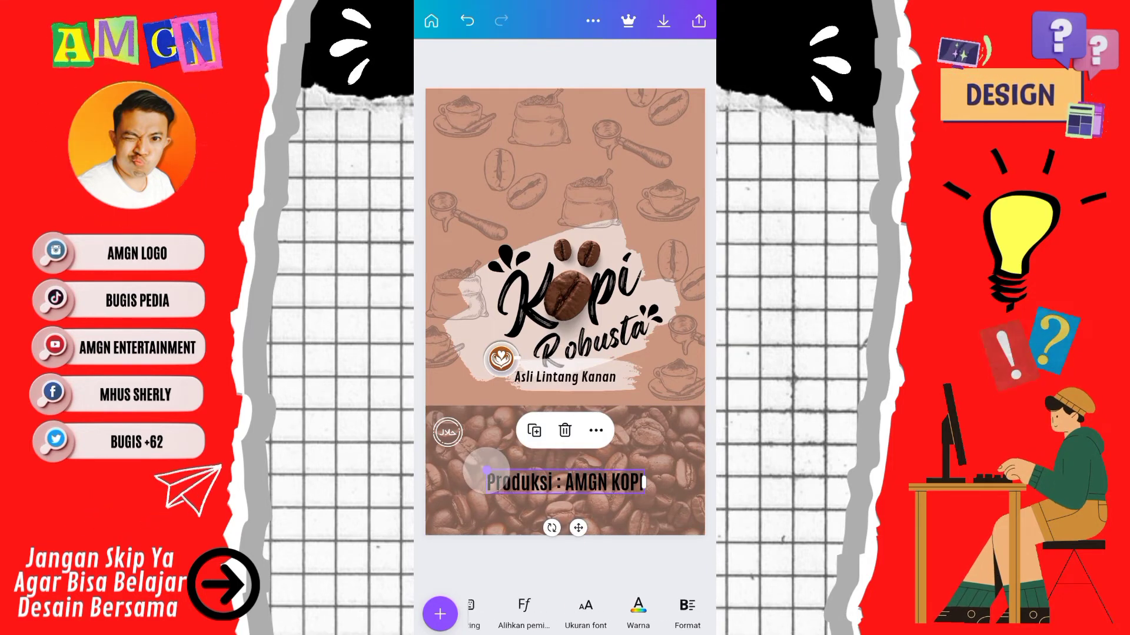
pyautogui.click(654, 613)
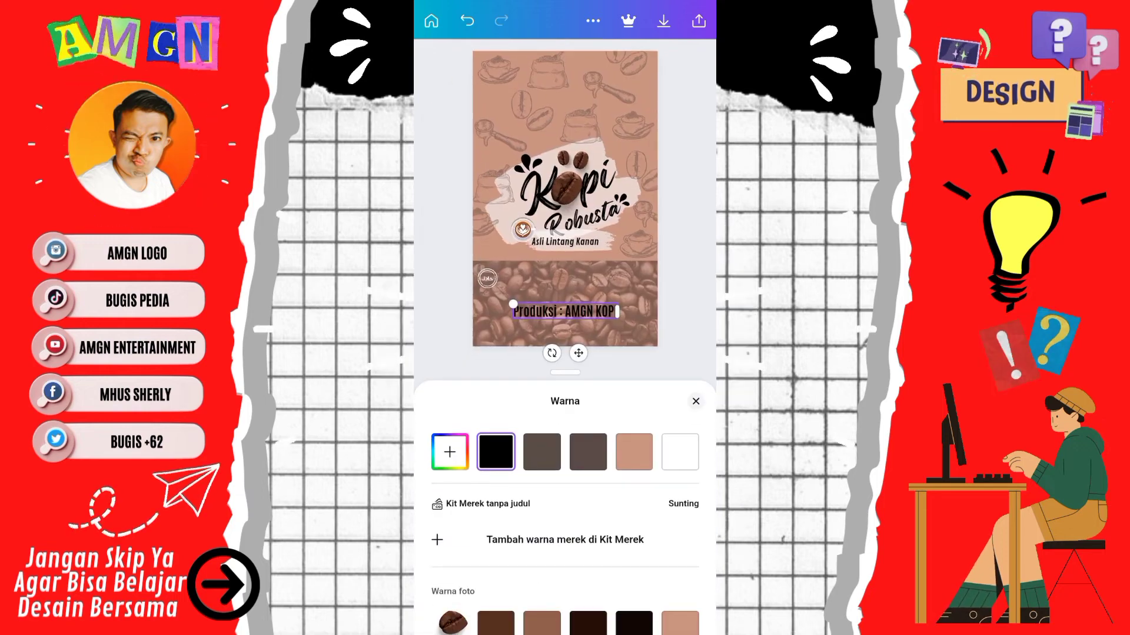
pyautogui.click(695, 401)
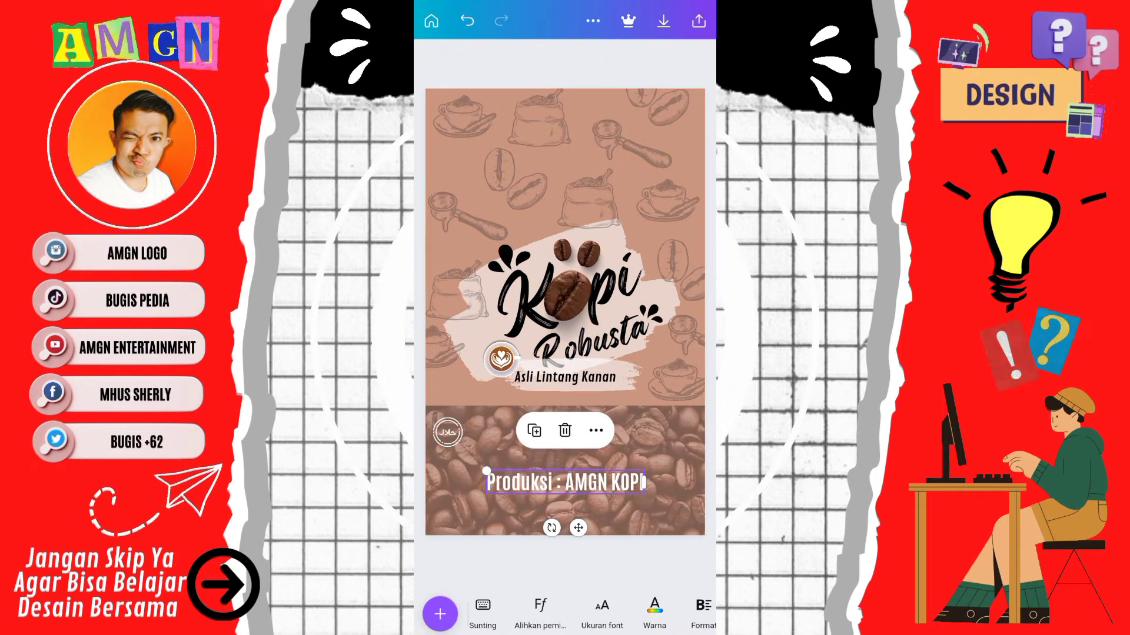
# Change the copied text's wording to 'Lintang Kanan - Empat Lawang'.
pyautogui.click(570, 486)
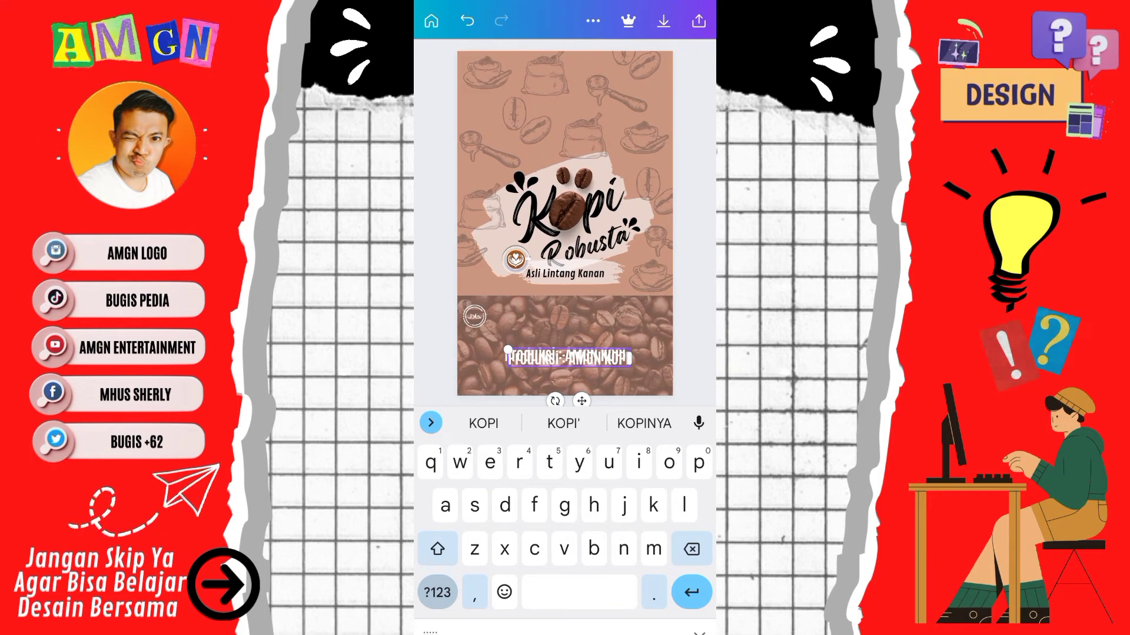
pyautogui.press('BackSpace')
pyautogui.press('BackSpace')
pyautogui.press('BackSpace')
pyautogui.press('BackSpace')
pyautogui.press('BackSpace')
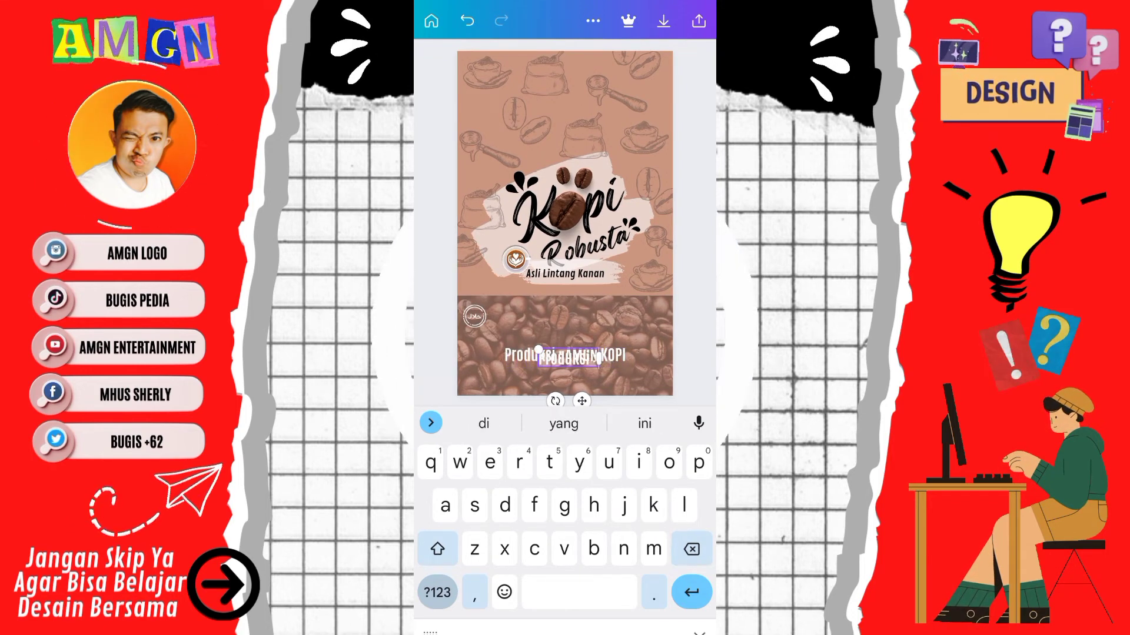
pyautogui.press('BackSpace')
pyautogui.press('BackSpace')
pyautogui.press('BackSpace')
pyautogui.press('BackSpace')
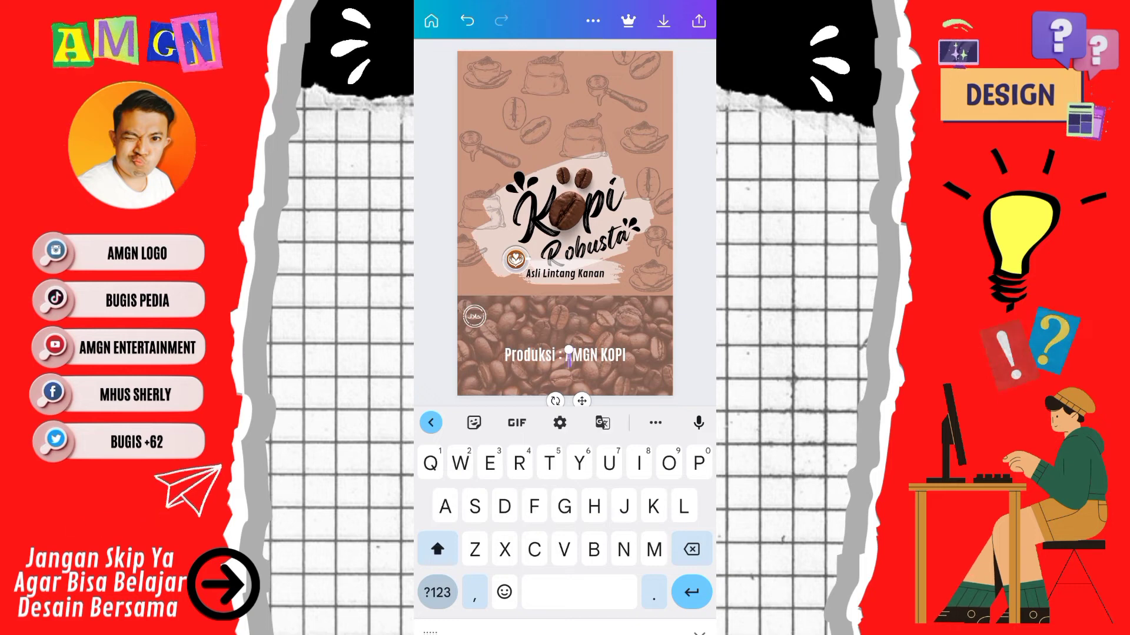
pyautogui.write('B')
pyautogui.click(438, 549)
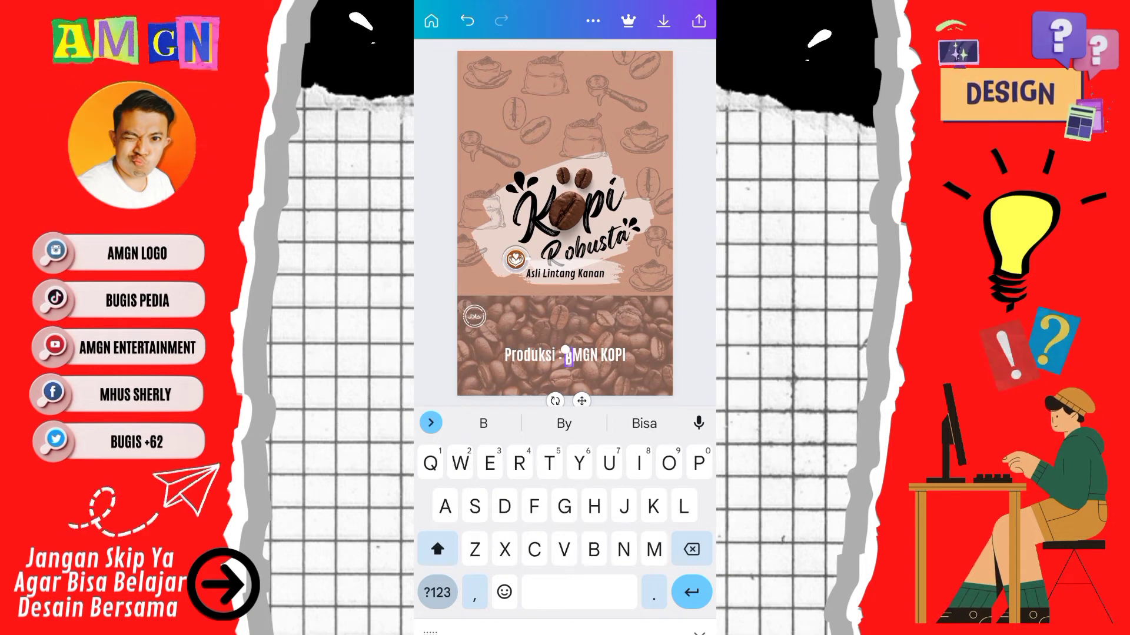
pyautogui.write('L')
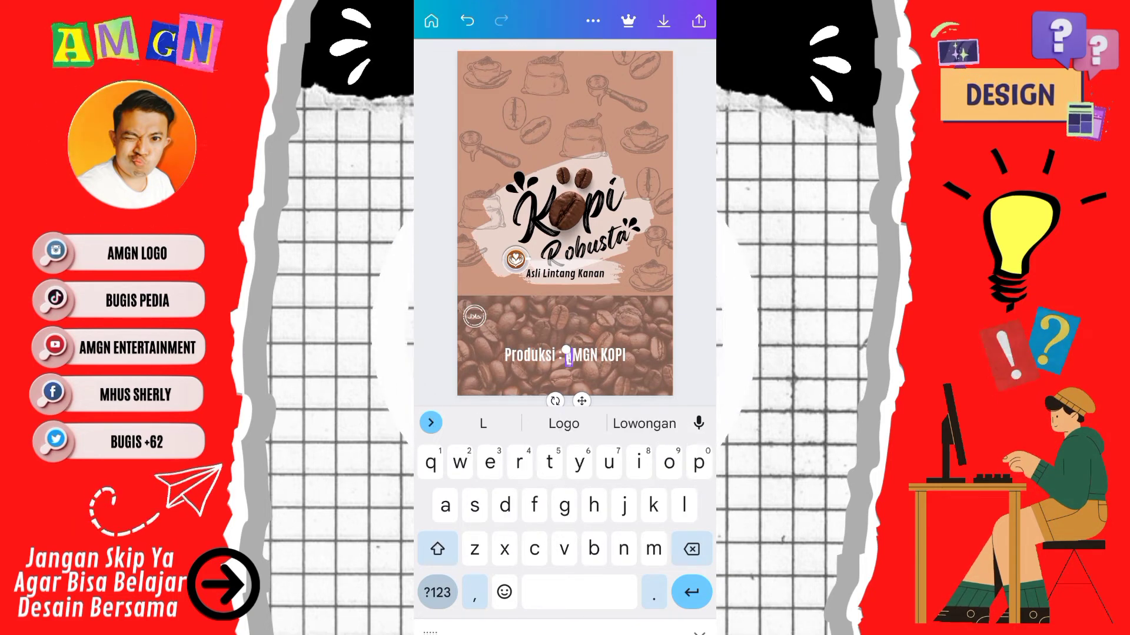
pyautogui.write('intang')
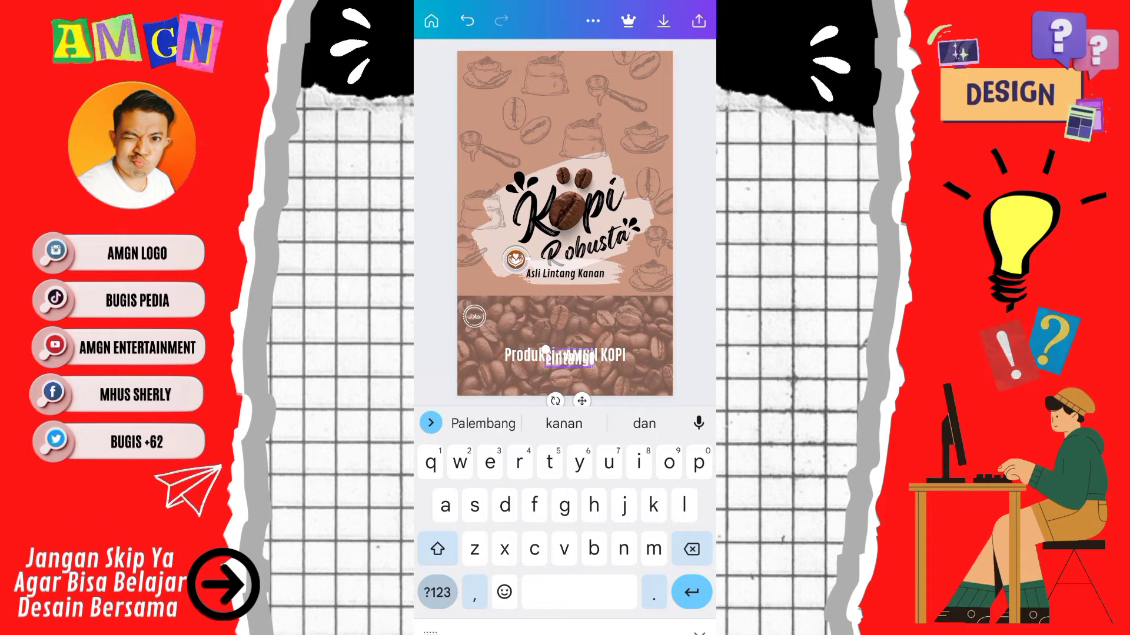
pyautogui.write('Kanan')
pyautogui.click(437, 593)
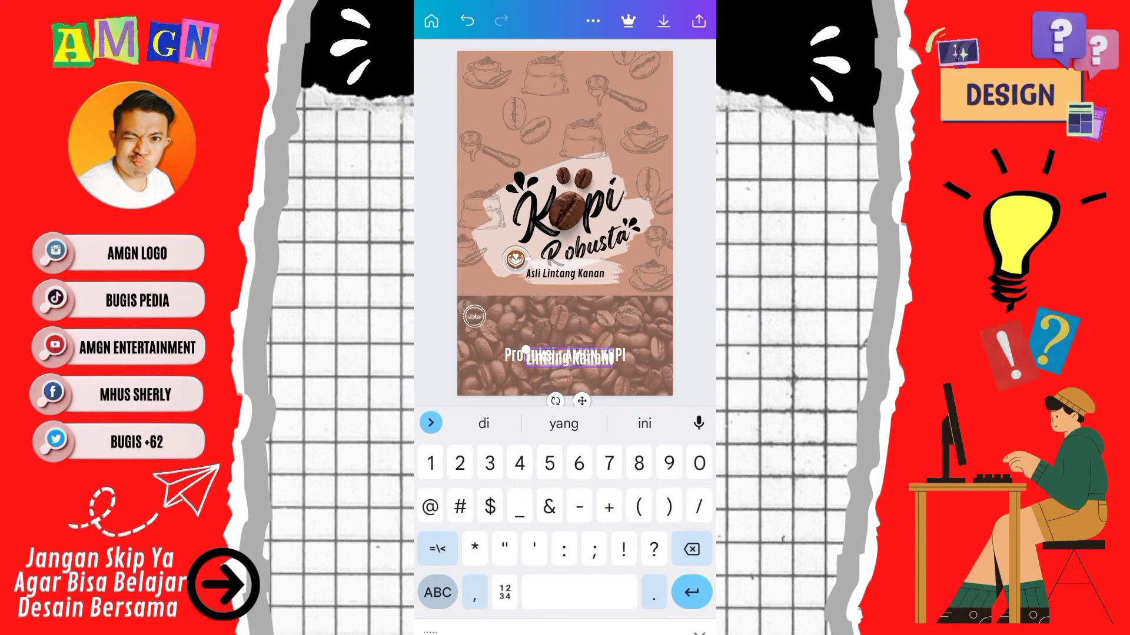
pyautogui.click(438, 592)
pyautogui.click(437, 549)
pyautogui.write('Empat')
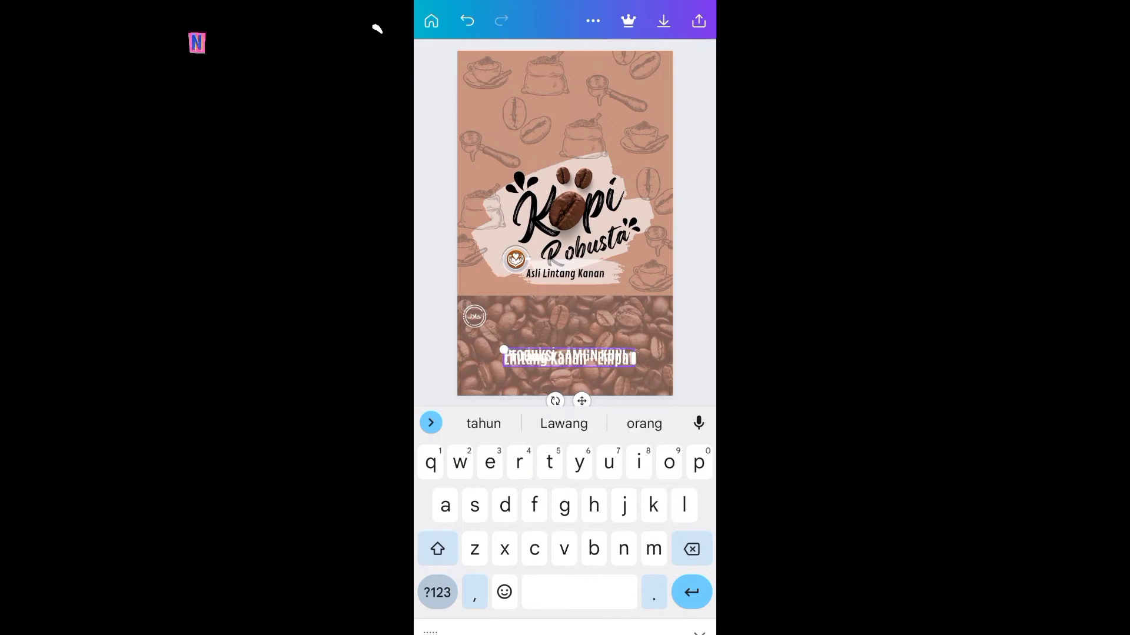
pyautogui.click(563, 424)
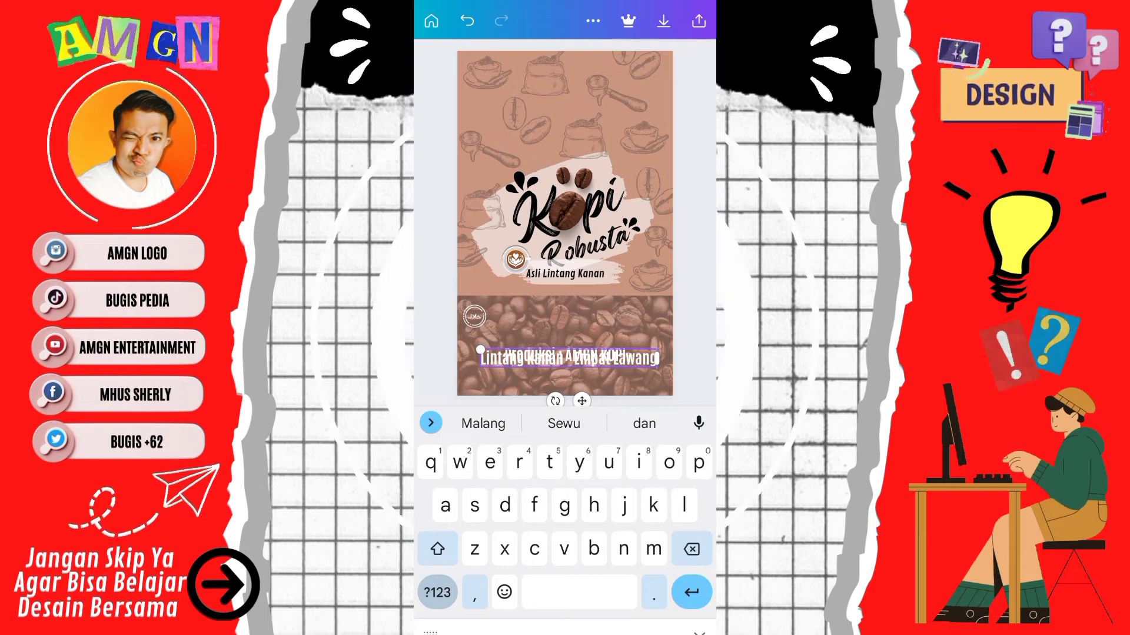
# Shrink the location line and place it directly beneath 'Produksi : AMGN KOPI'.
pyautogui.press('Escape')
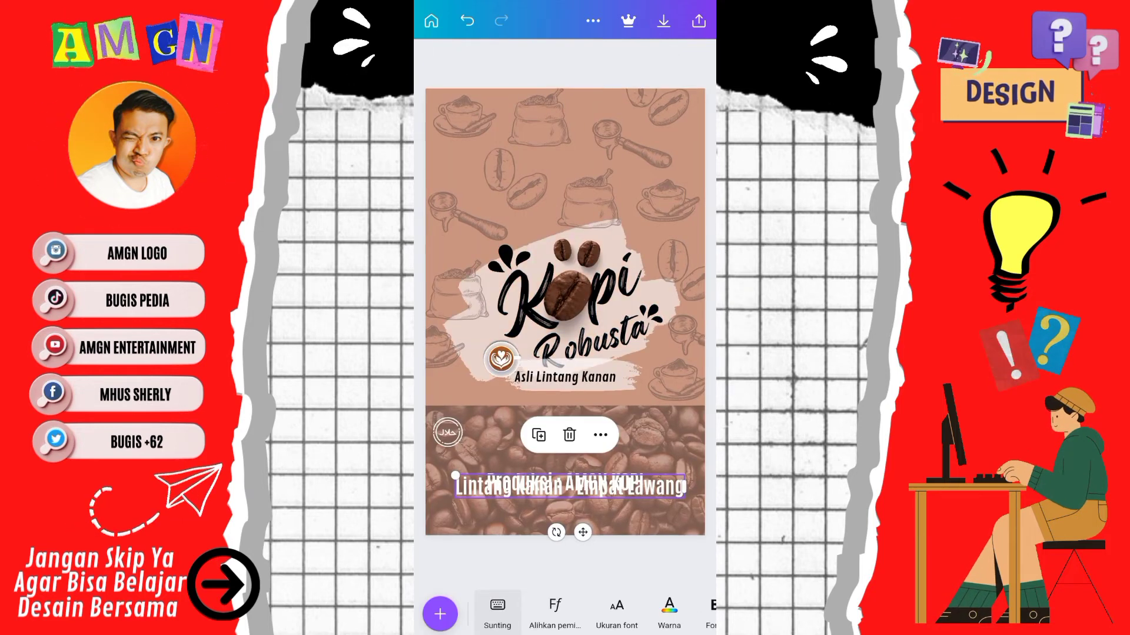
pyautogui.moveTo(455, 475); pyautogui.dragTo(482, 477)
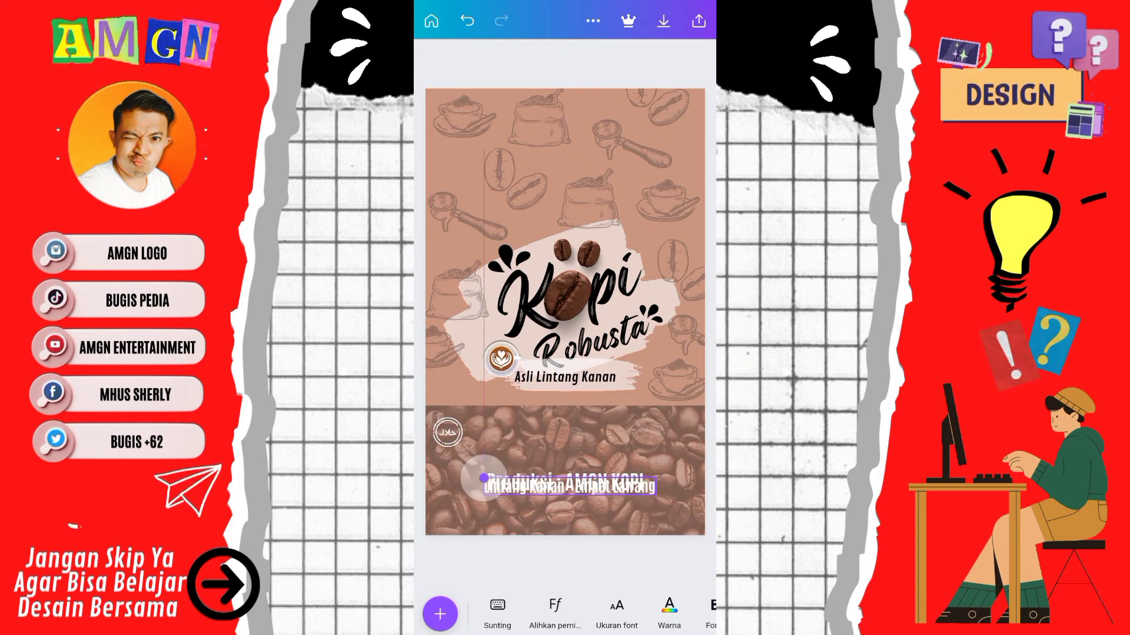
pyautogui.moveTo(564, 487); pyautogui.dragTo(566, 498)
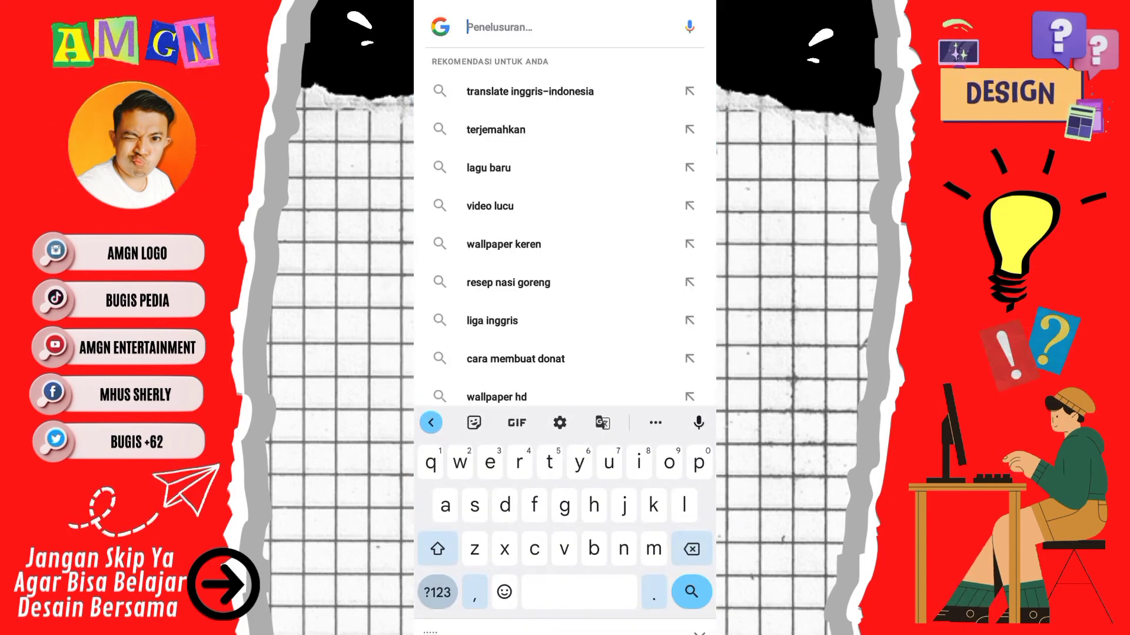
# Search Google for 'smartmockups' to reach the Smartmockups website.
pyautogui.write('smartmockups')
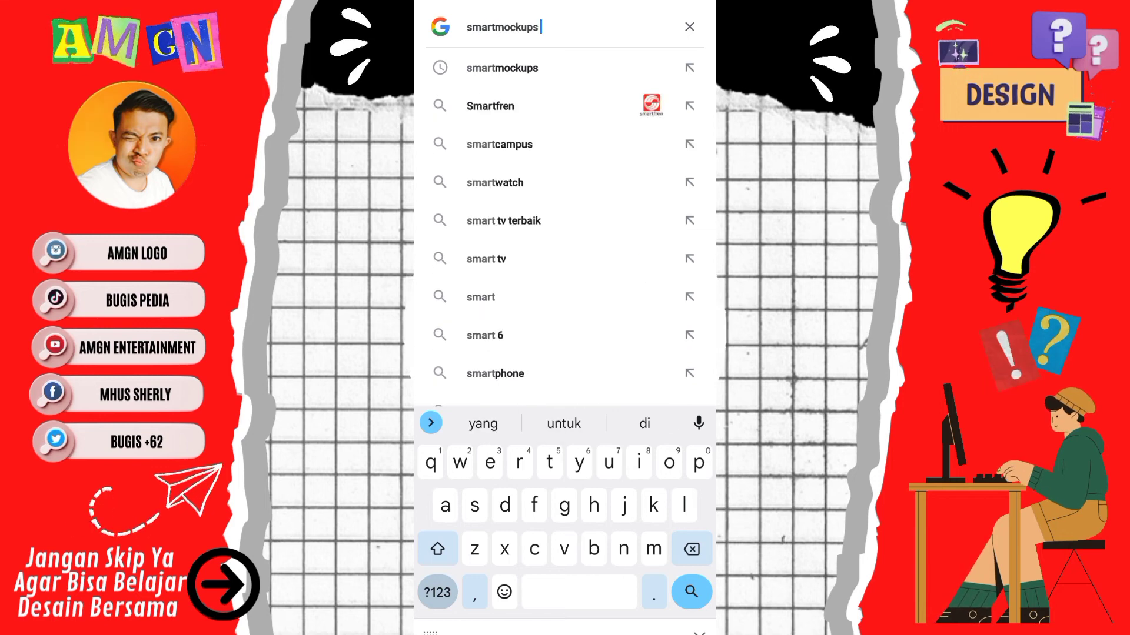
pyautogui.press('Return')
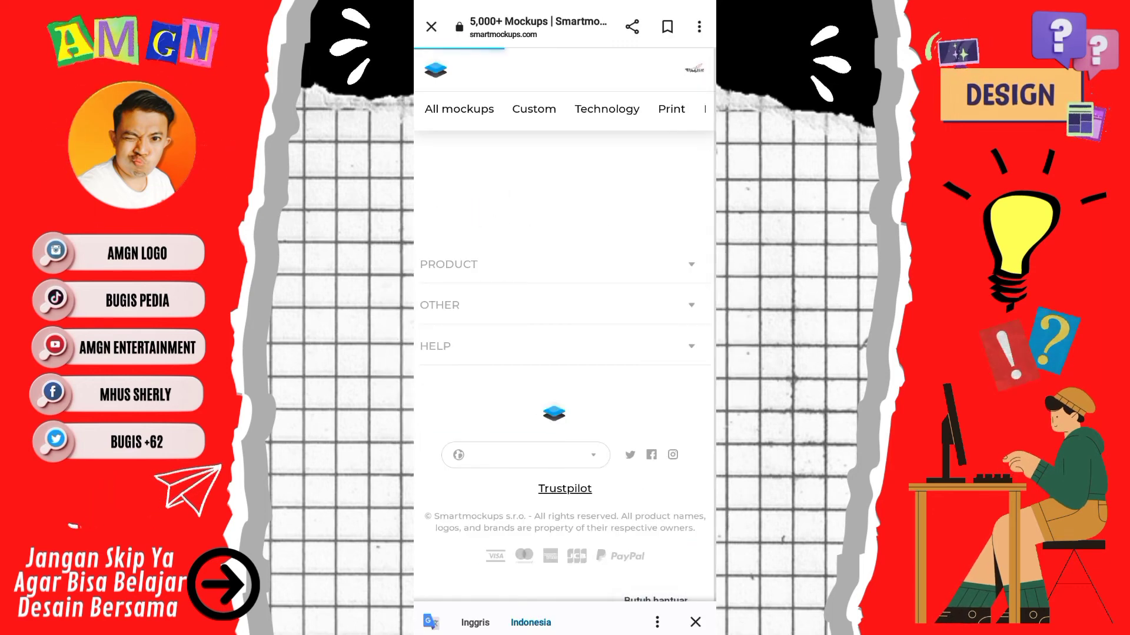
# Open the matte, glossy and metallic coffee bag mockup from the food mockups.
pyautogui.scroll(-3, 565, 353)
pyautogui.scroll(-1, 565, 353)
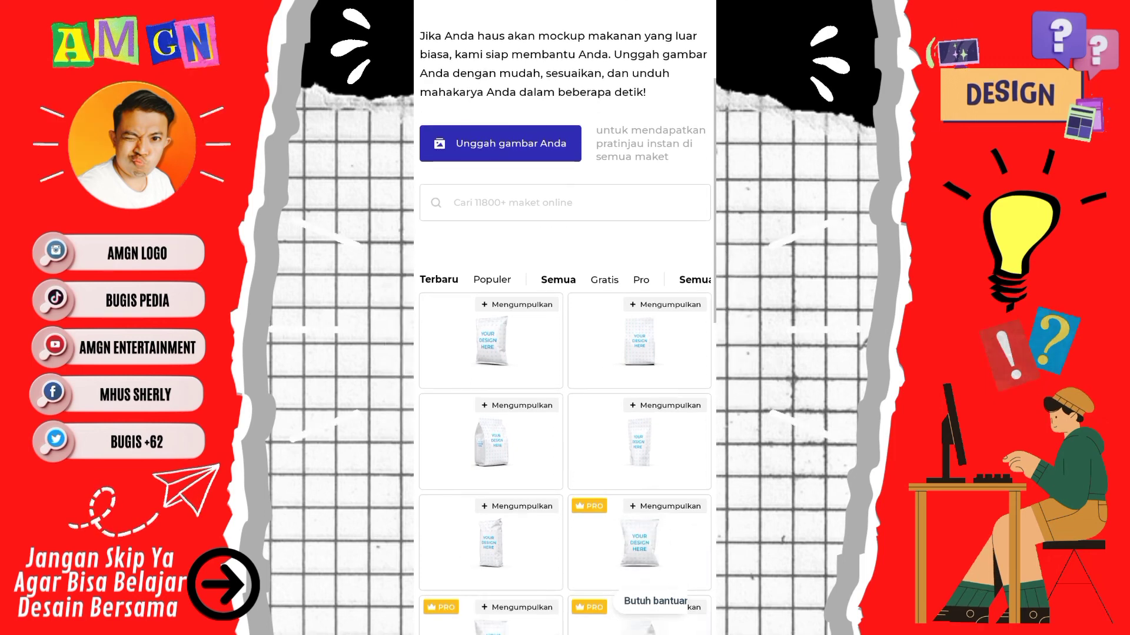
pyautogui.click(491, 342)
pyautogui.click(494, 462)
pyautogui.click(523, 414)
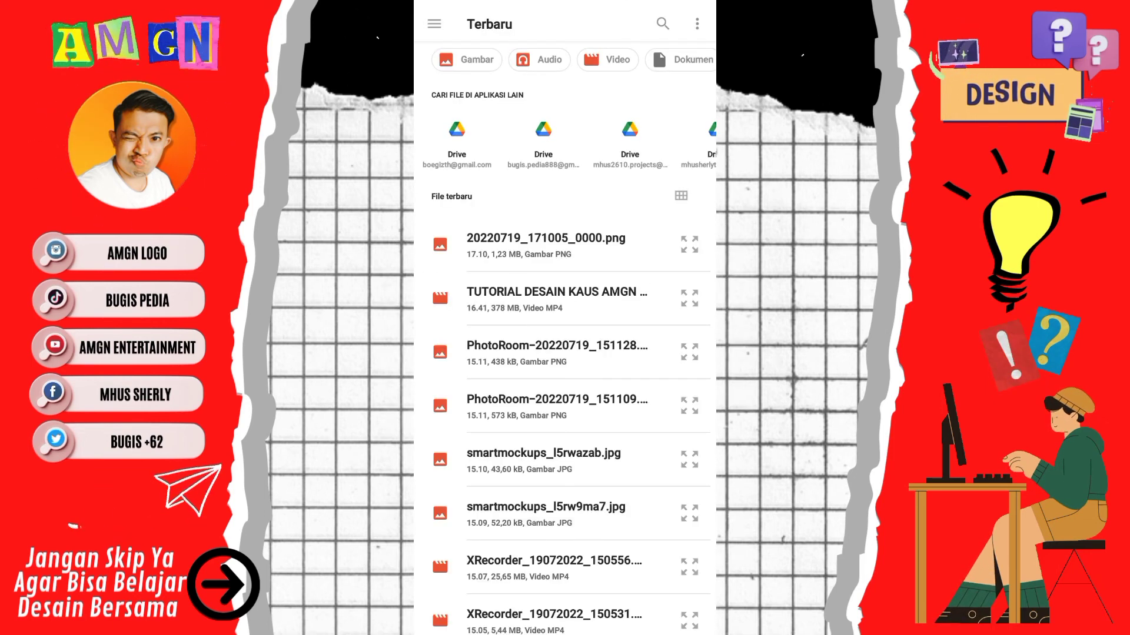
pyautogui.press('Escape')
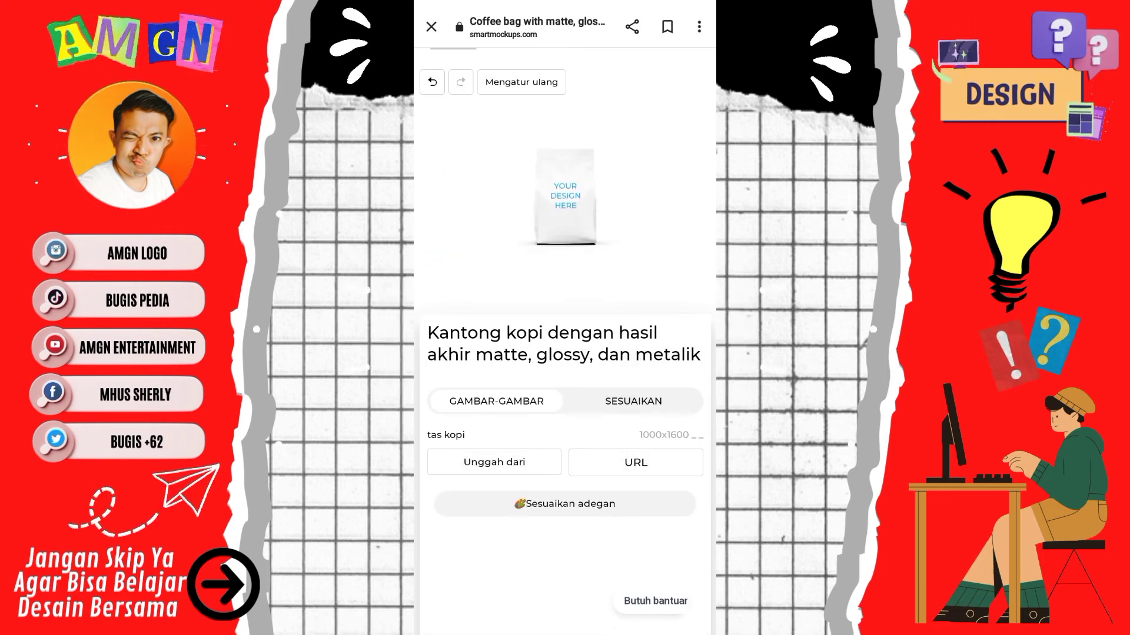